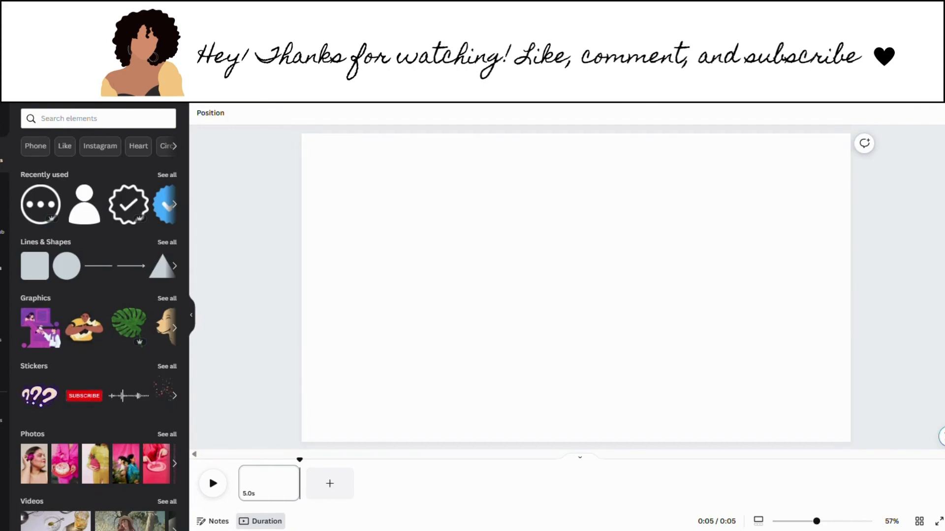
# Step: Place the pink heels illustration from Uploads on the page and set it as the background
pyautogui.click(3, 263)
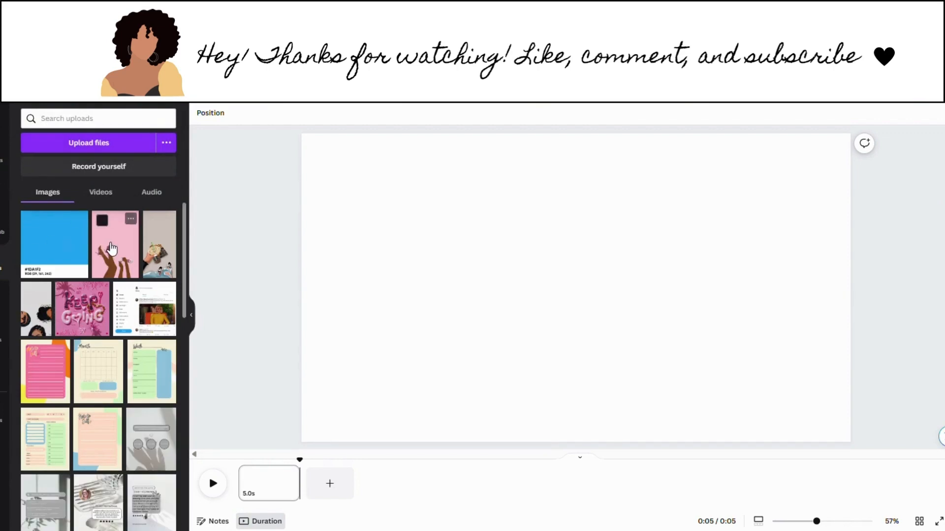
pyautogui.moveTo(112, 248); pyautogui.dragTo(327, 251)
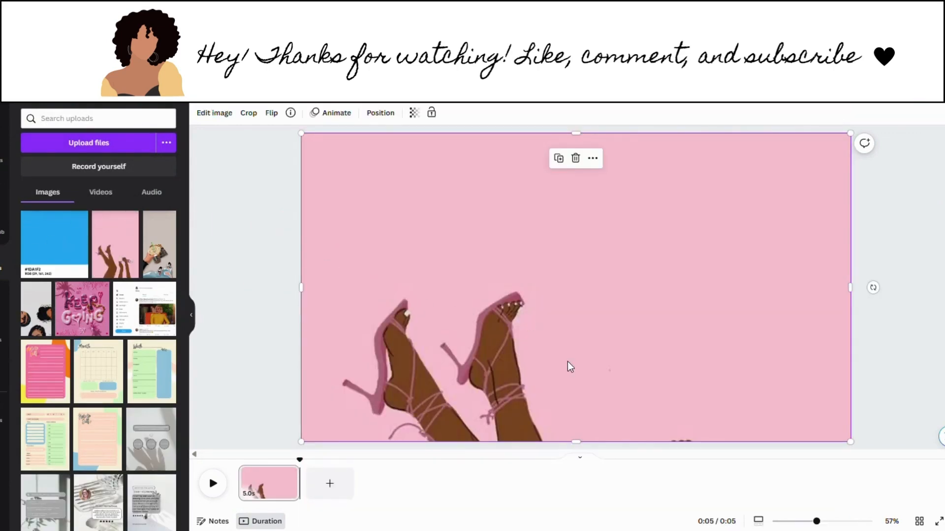
pyautogui.click(594, 158)
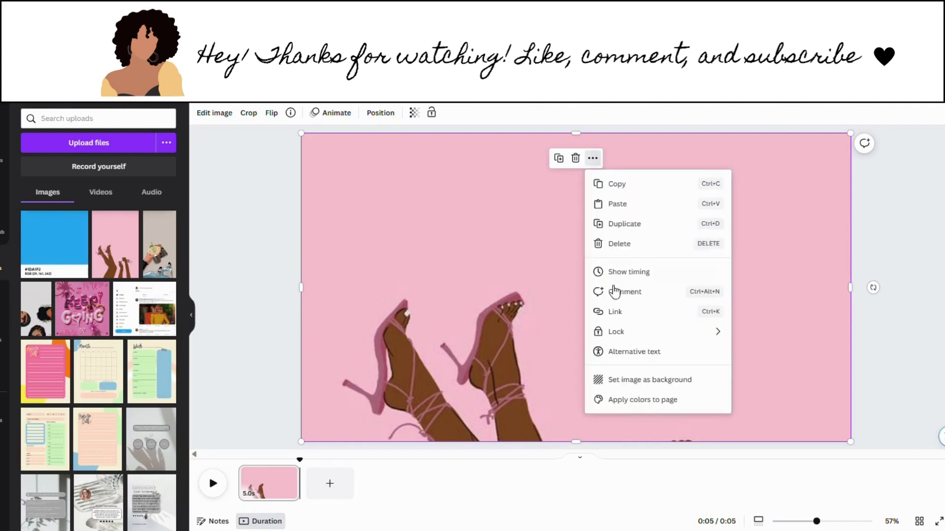
pyautogui.click(612, 380)
# Step: Shift the background image up so the legs and the hand pouring wine show
pyautogui.doubleClick(597, 380)
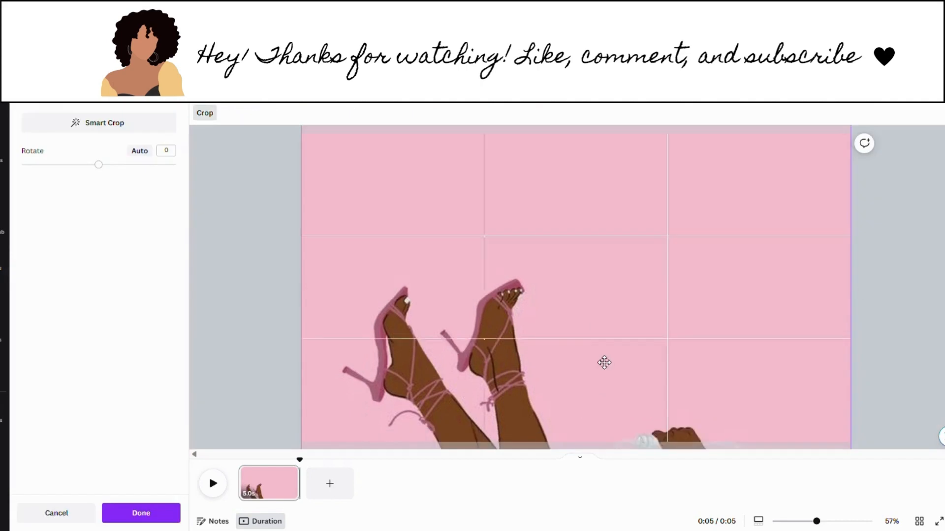
pyautogui.moveTo(604, 362); pyautogui.dragTo(603, 300)
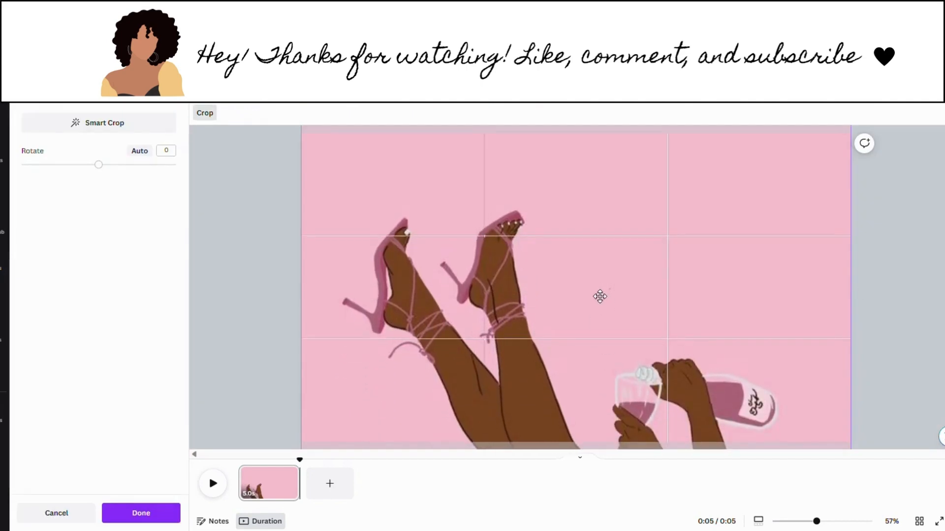
pyautogui.click(864, 355)
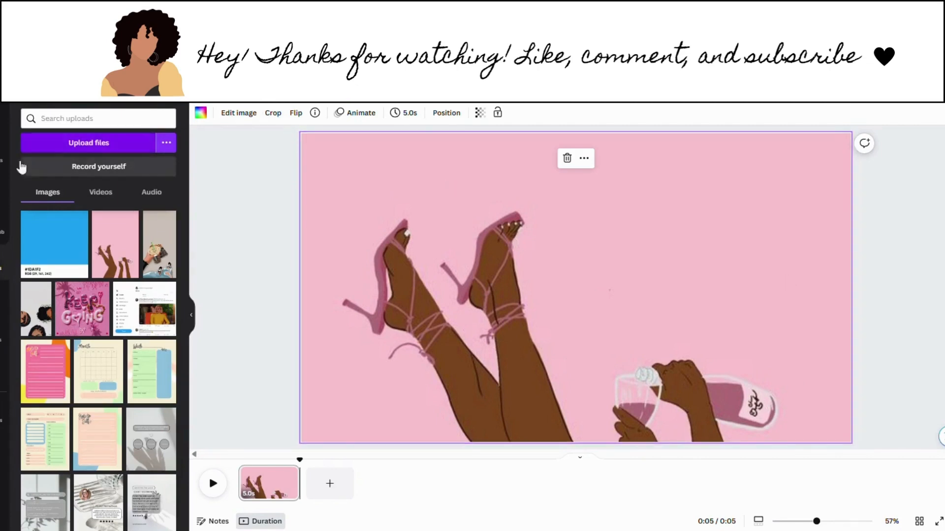
pyautogui.click(2, 163)
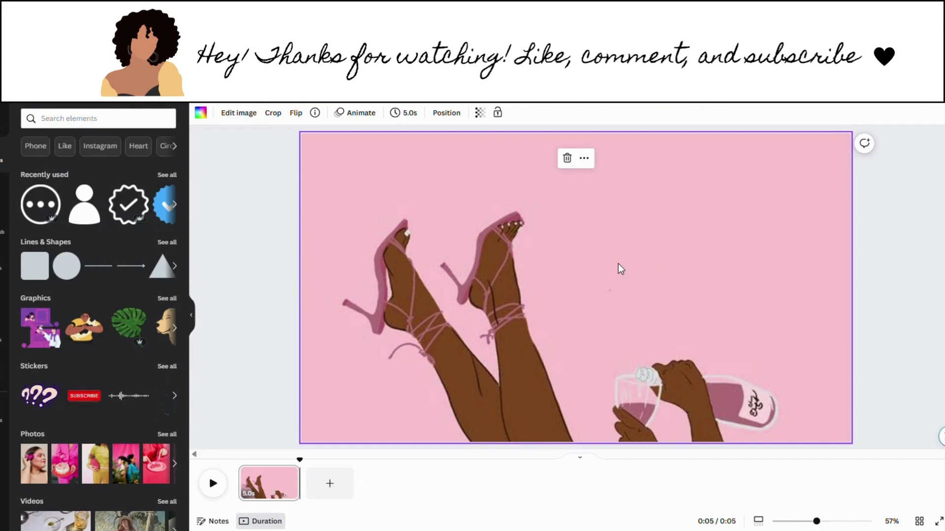
# Step: Add a '2:00' text box and enlarge it to size 126 at the top centre
pyautogui.press('t')
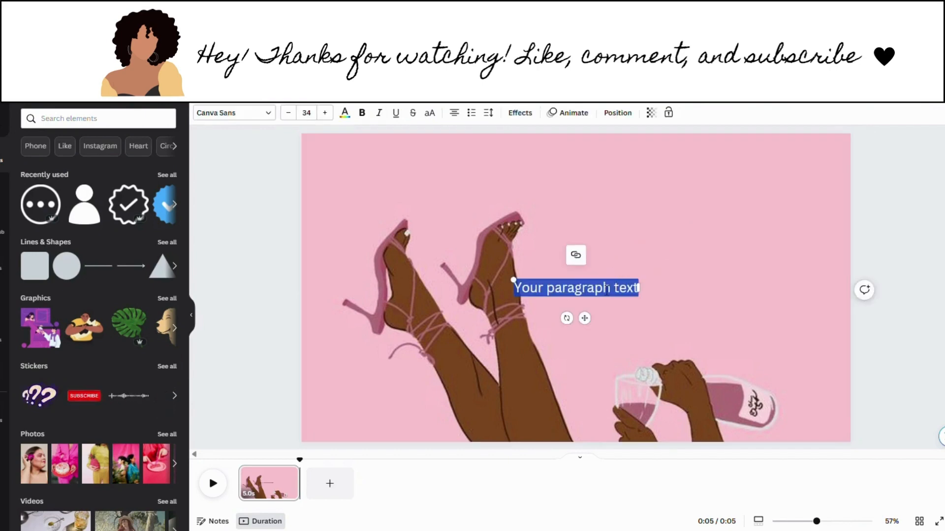
pyautogui.write('2')
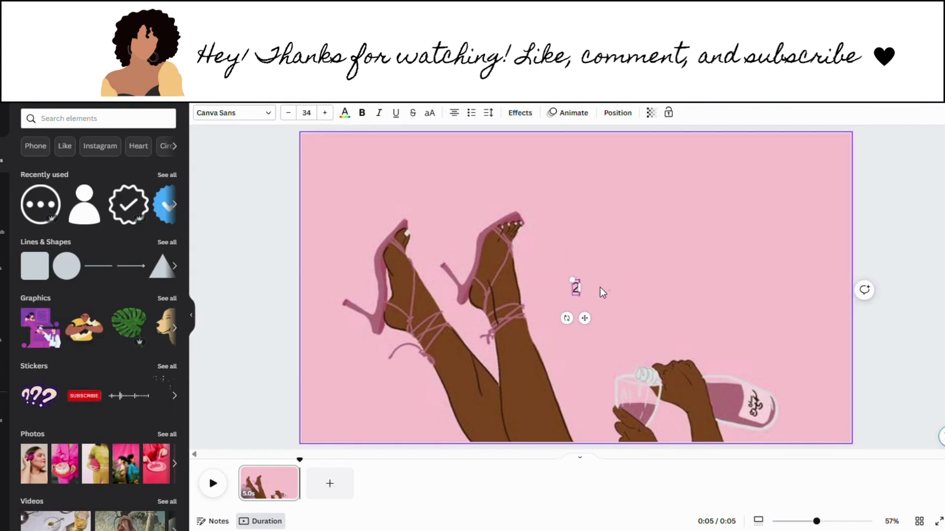
pyautogui.write(':00')
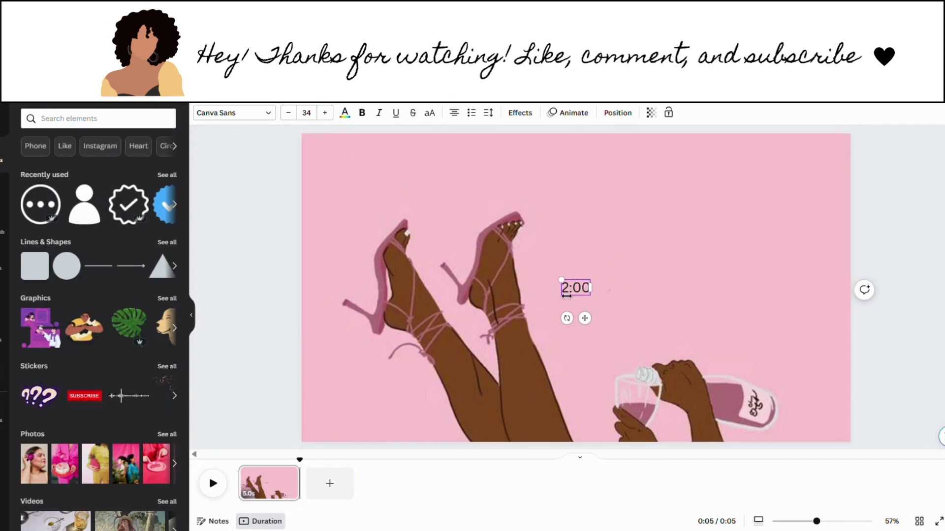
pyautogui.moveTo(569, 306); pyautogui.dragTo(574, 239)
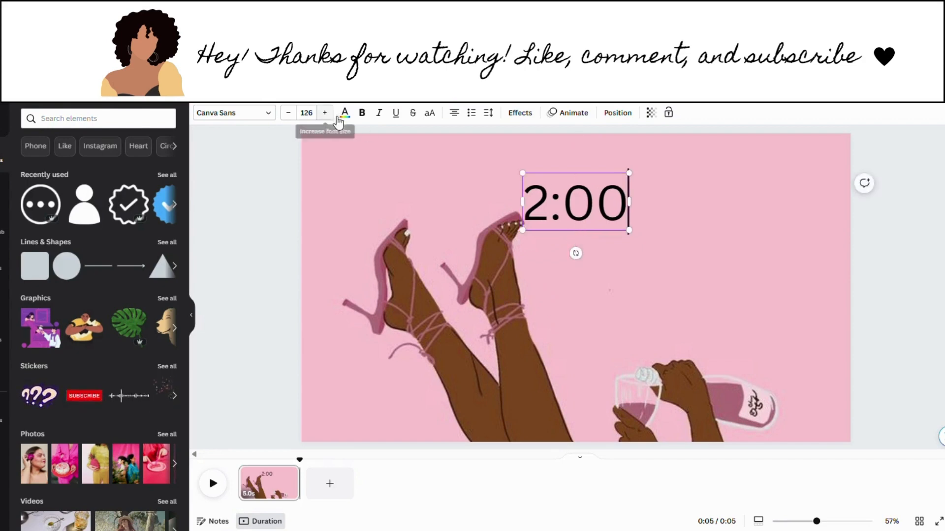
pyautogui.click(663, 245)
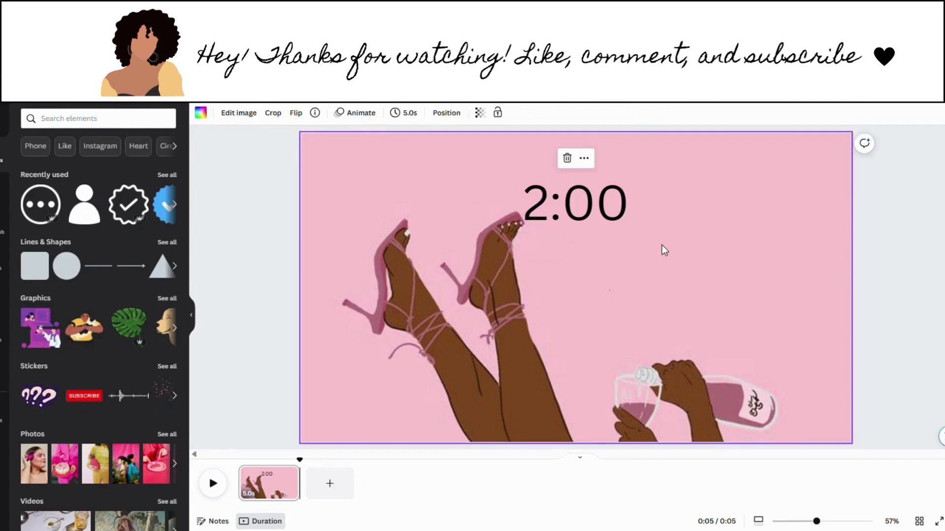
# Step: Change the 2:00 text colour to white
pyautogui.click(567, 205)
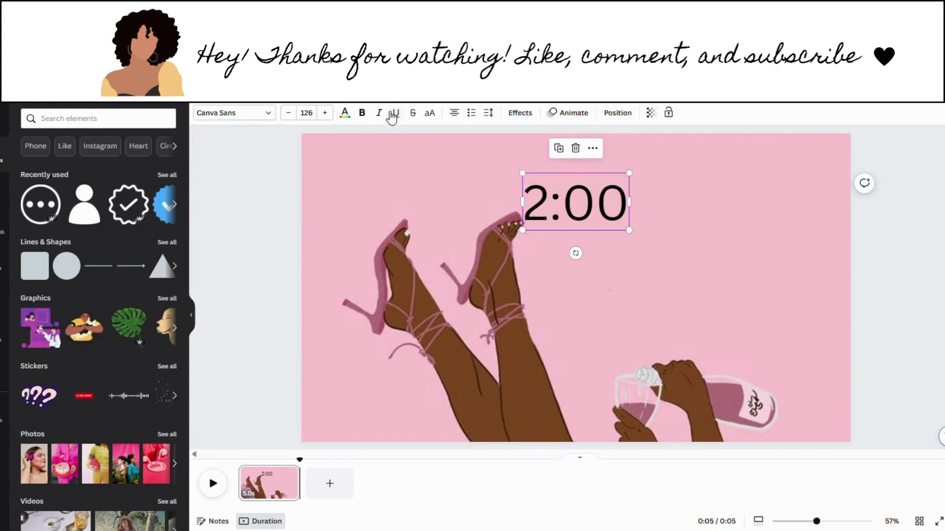
pyautogui.click(345, 112)
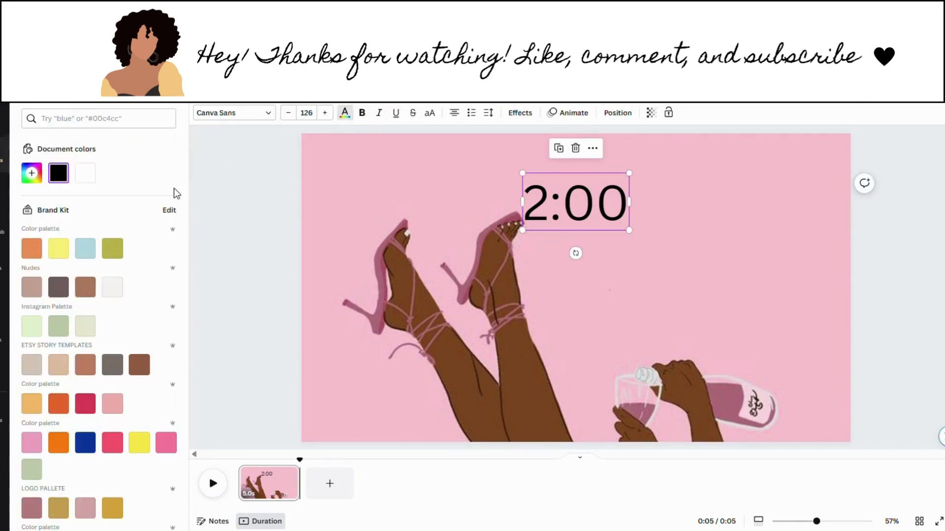
pyautogui.click(85, 173)
pyautogui.click(593, 342)
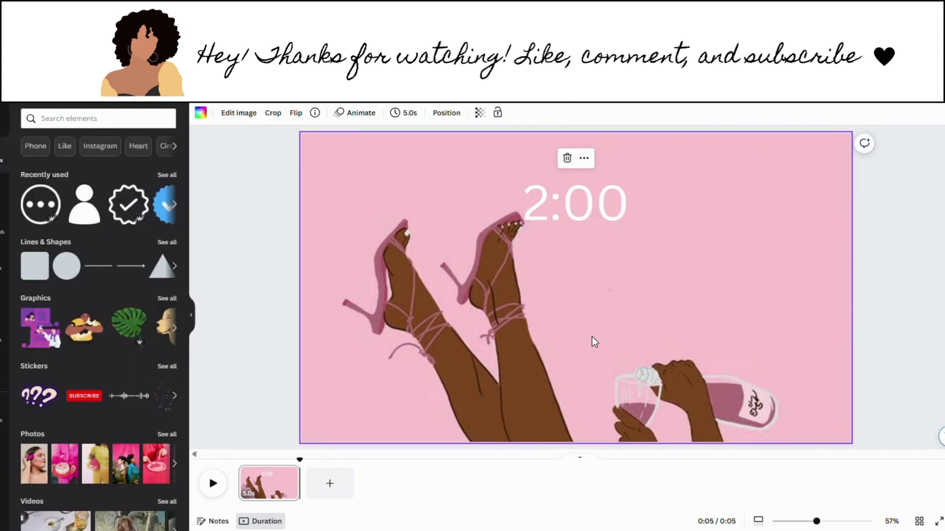
# Step: Add a 'Saturday, July 29' text box and shrink it to size 38
pyautogui.press('t')
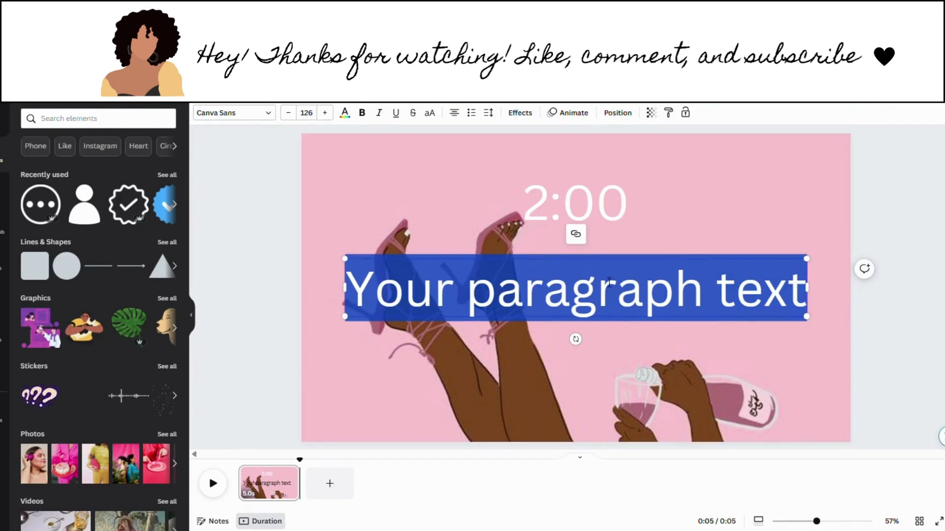
pyautogui.write('Sat')
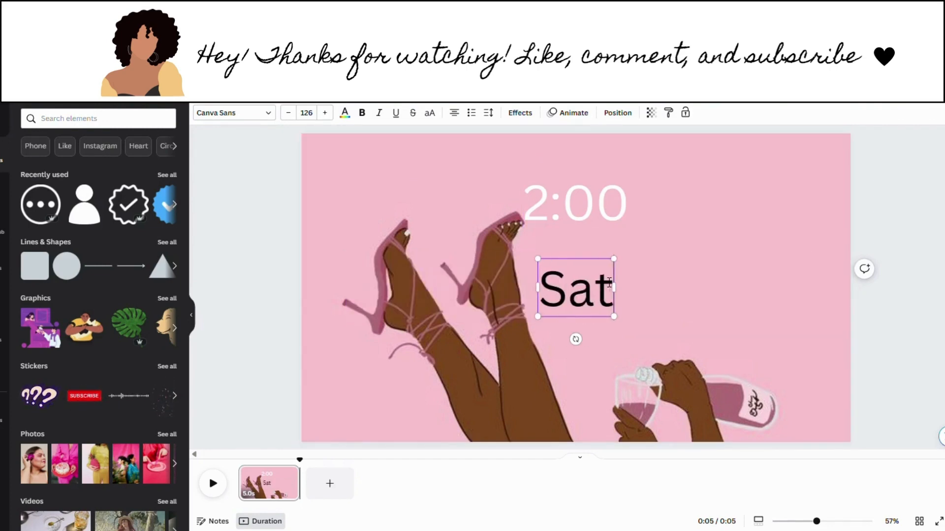
pyautogui.write('urday,')
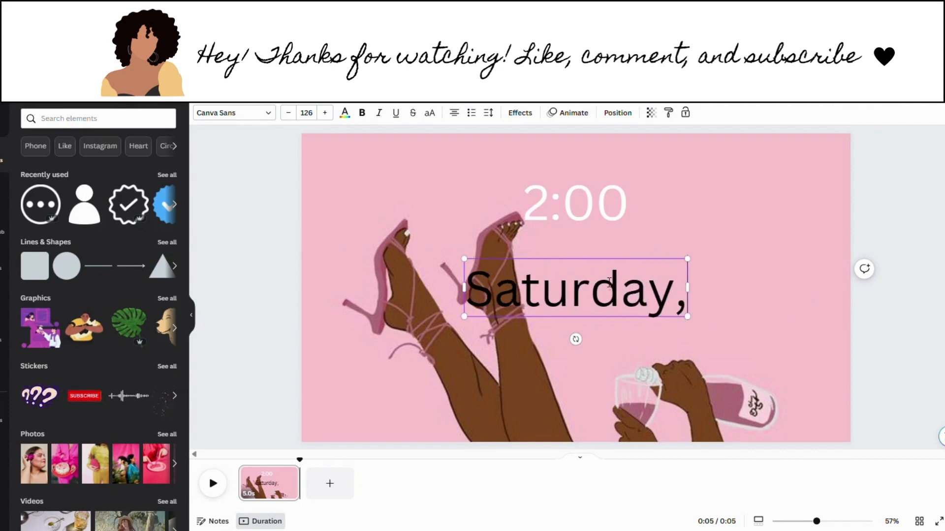
pyautogui.write(' July')
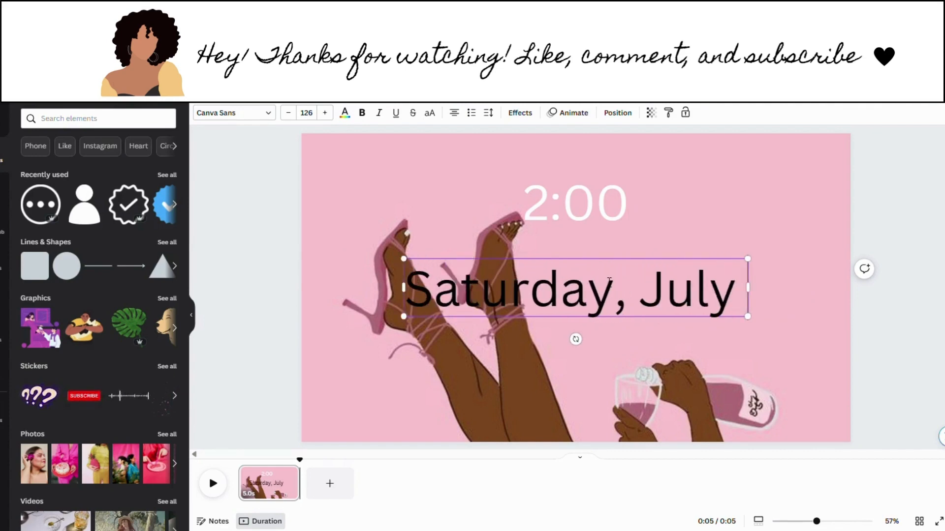
pyautogui.write(' 29')
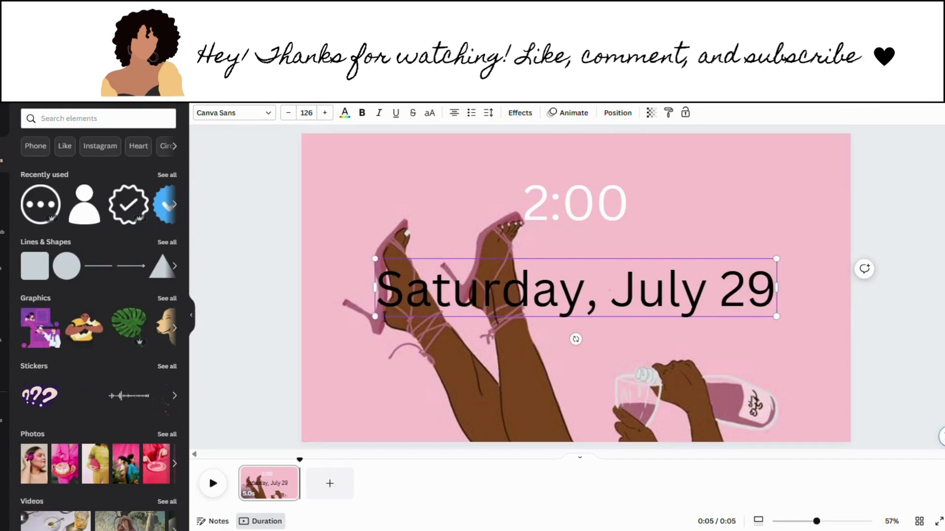
pyautogui.moveTo(383, 320); pyautogui.dragTo(659, 268)
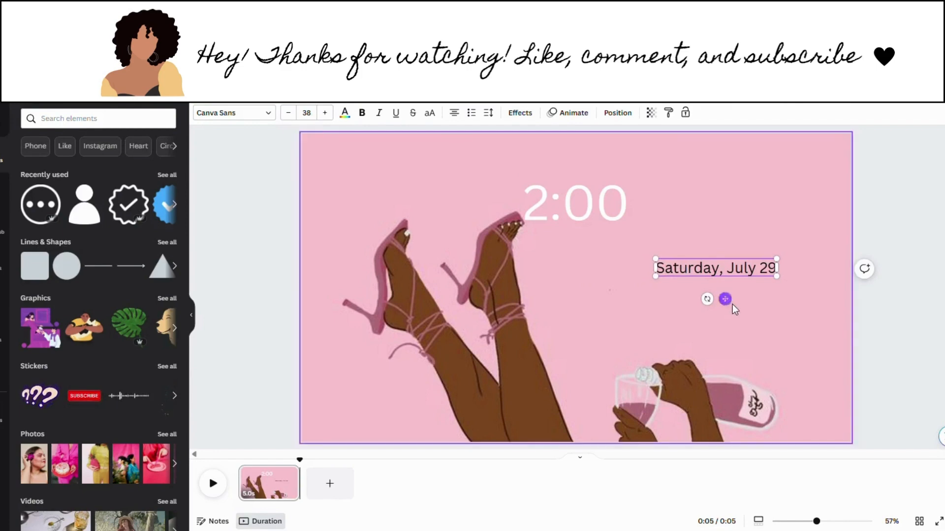
# Step: Move the Saturday, July 29 text up to sit centred just below 2:00
pyautogui.click(726, 300)
pyautogui.click(725, 299)
pyautogui.click(695, 279)
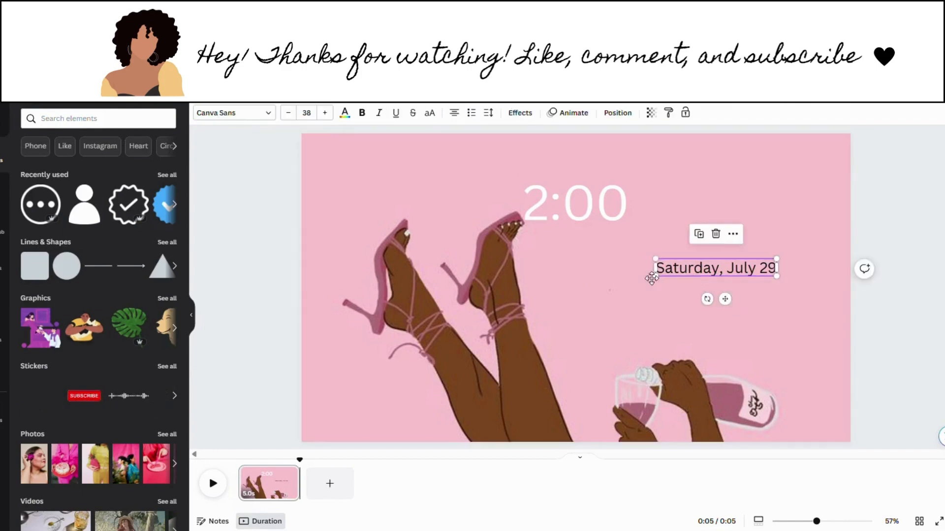
pyautogui.moveTo(695, 280); pyautogui.dragTo(555, 247)
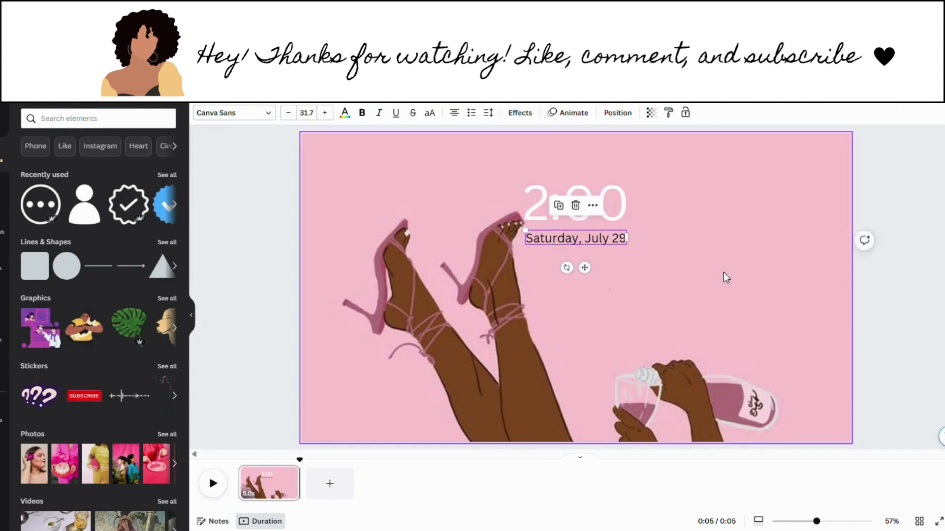
# Step: Change the date text colour to white
pyautogui.click(723, 272)
pyautogui.click(578, 246)
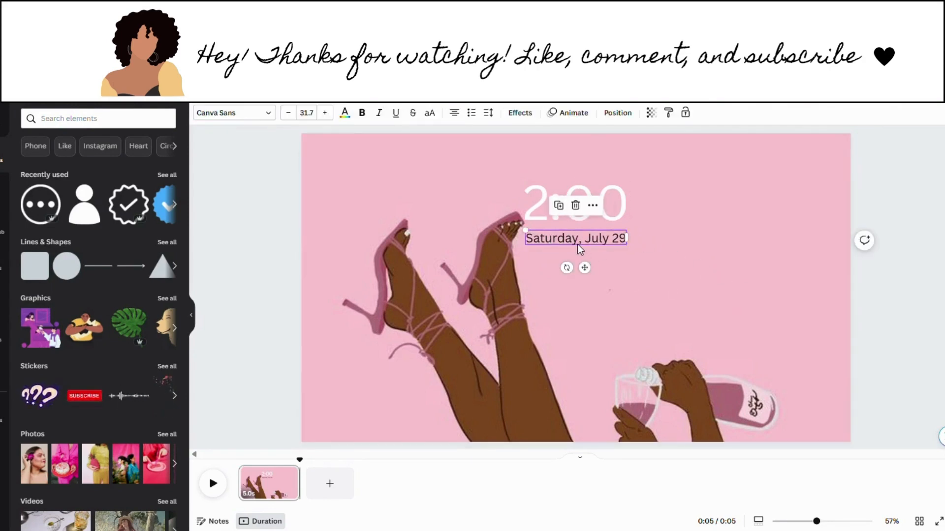
pyautogui.click(344, 114)
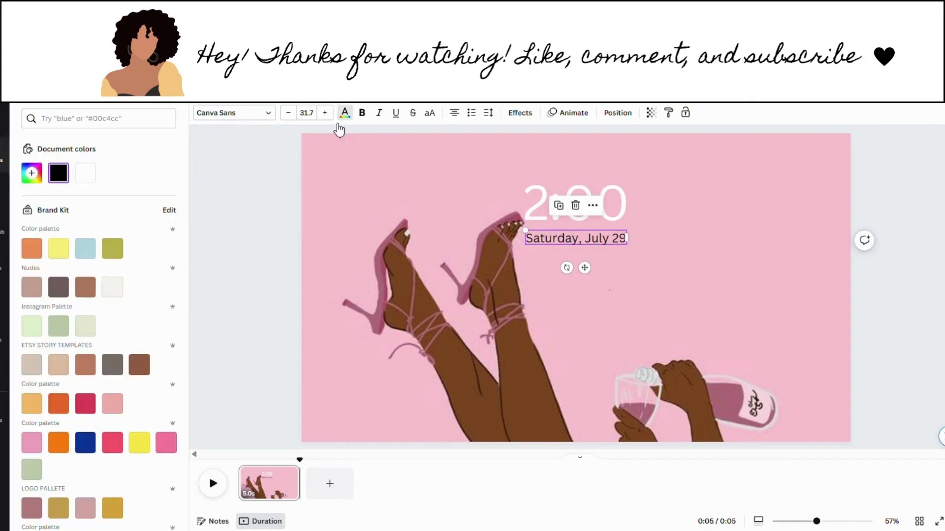
pyautogui.click(87, 175)
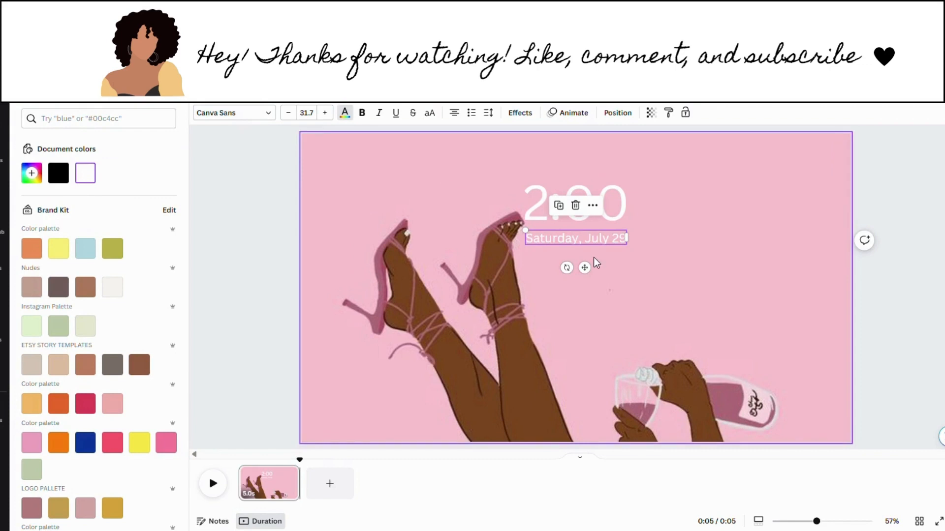
pyautogui.click(623, 276)
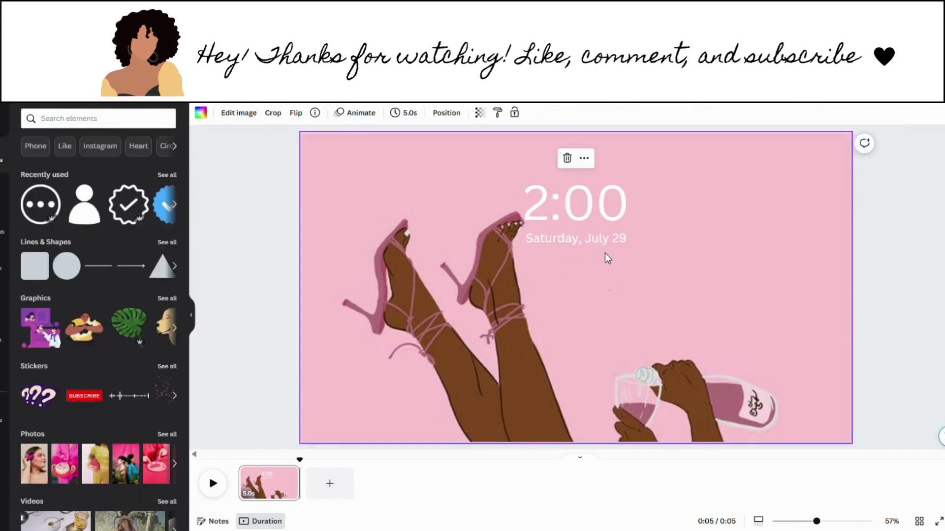
# Step: Increase the date's font size one step to 31.7
pyautogui.click(587, 241)
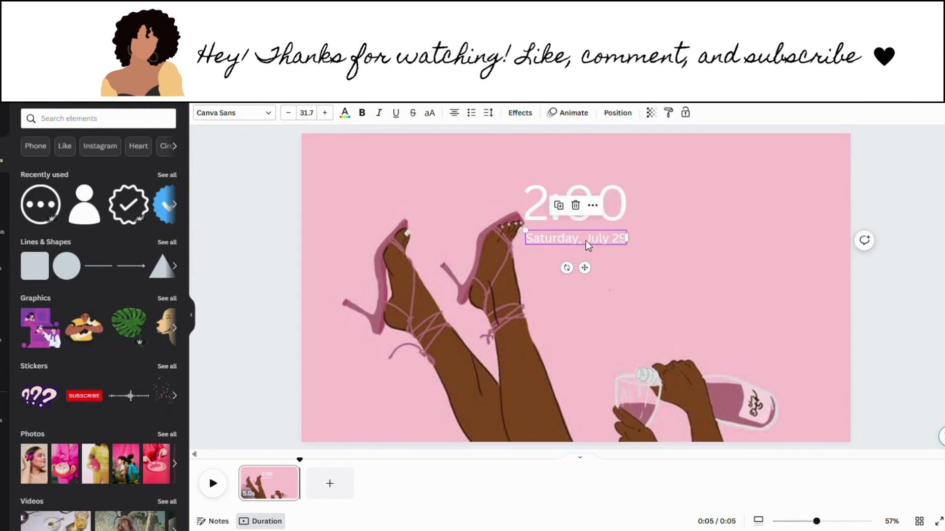
pyautogui.click(642, 277)
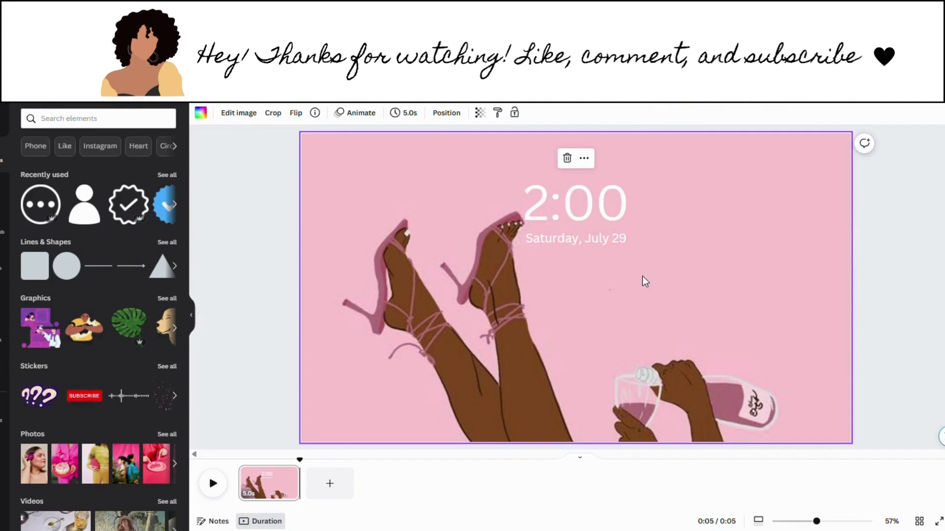
pyautogui.click(563, 243)
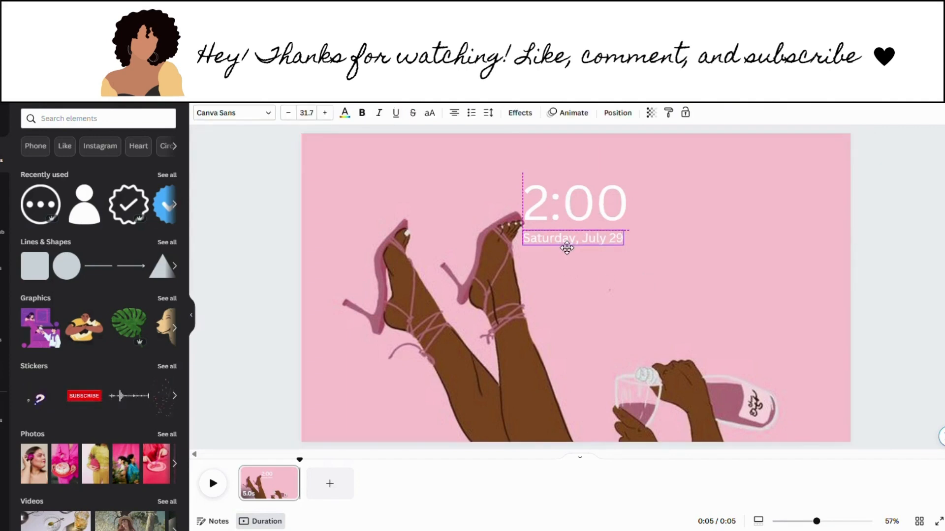
pyautogui.click(332, 117)
pyautogui.click(700, 335)
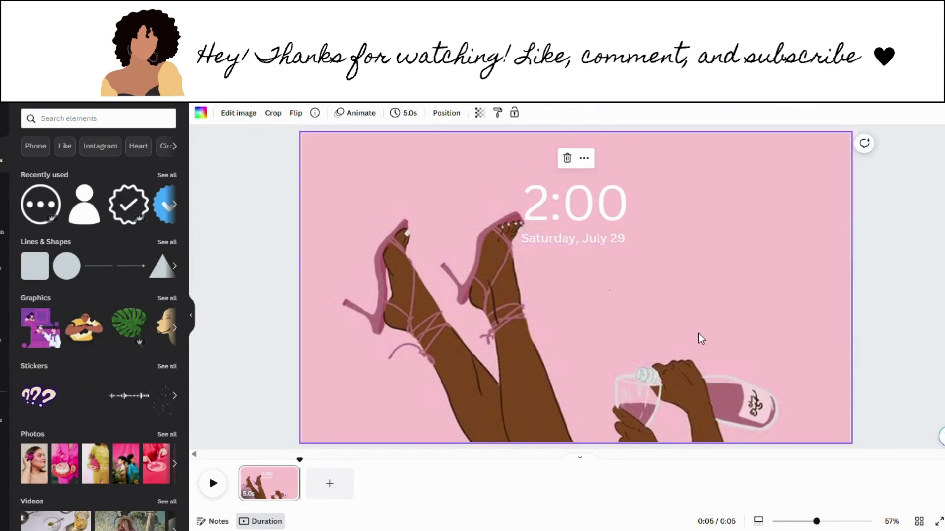
pyautogui.click(115, 120)
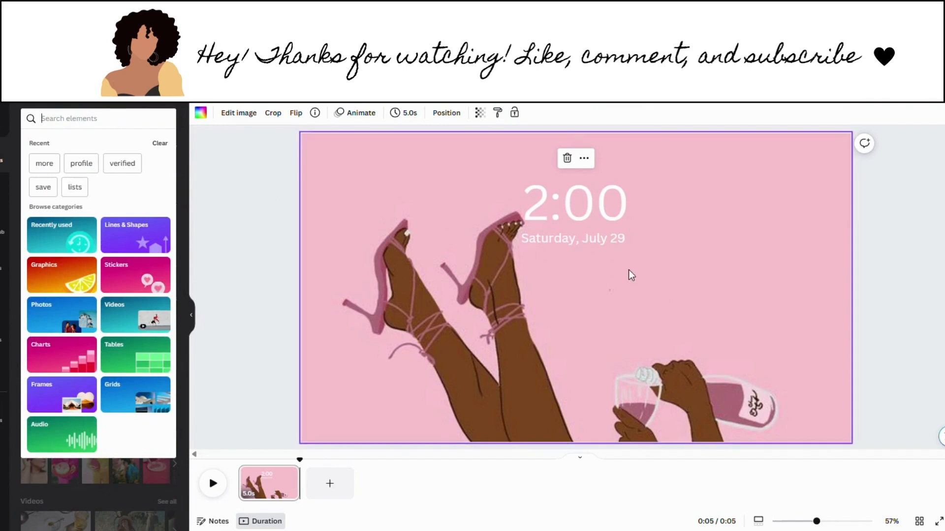
# Step: Search elements for 'do not disturb' and add the blue moon graphic
pyautogui.write('do')
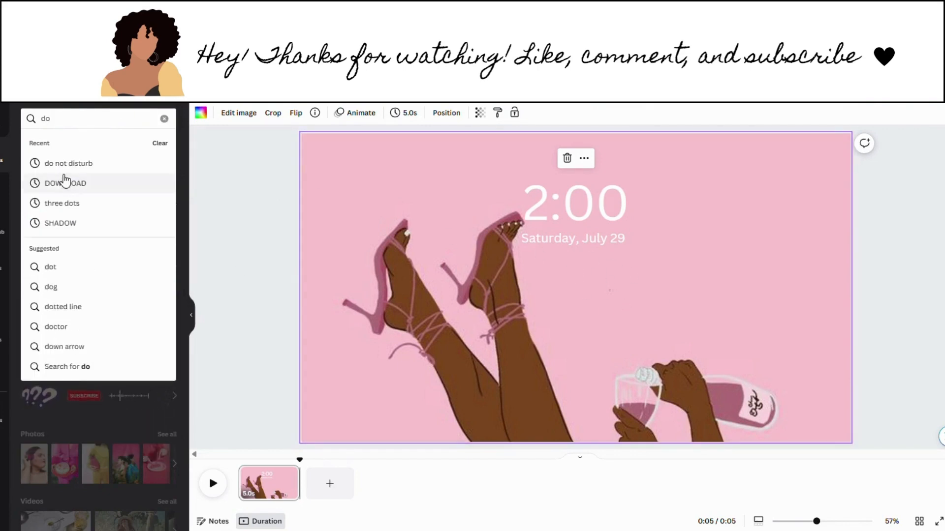
pyautogui.click(76, 170)
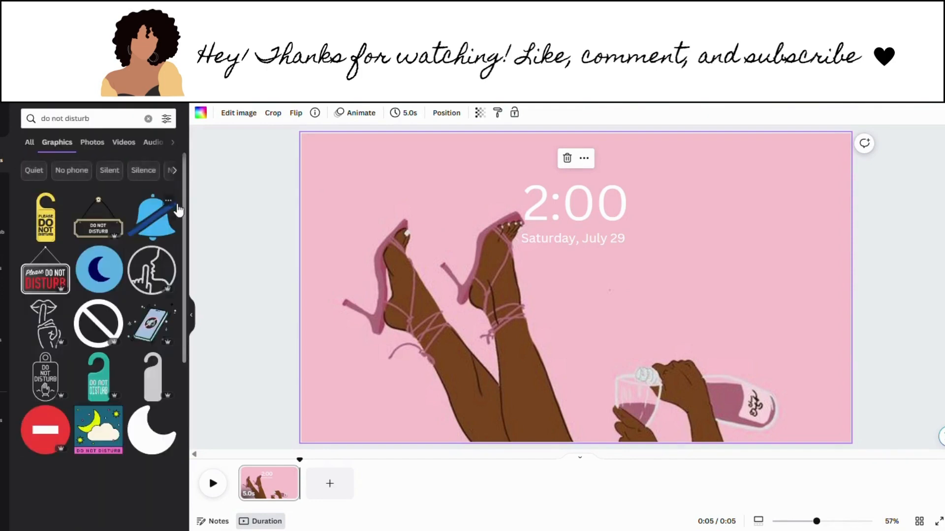
pyautogui.click(107, 283)
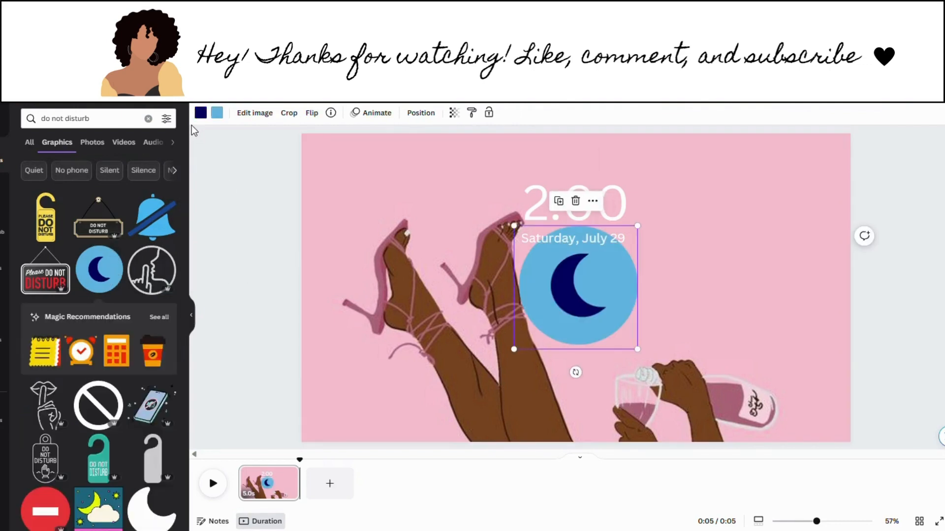
# Step: Turn the moon's circle white and shrink it to a small icon under the date
pyautogui.click(217, 113)
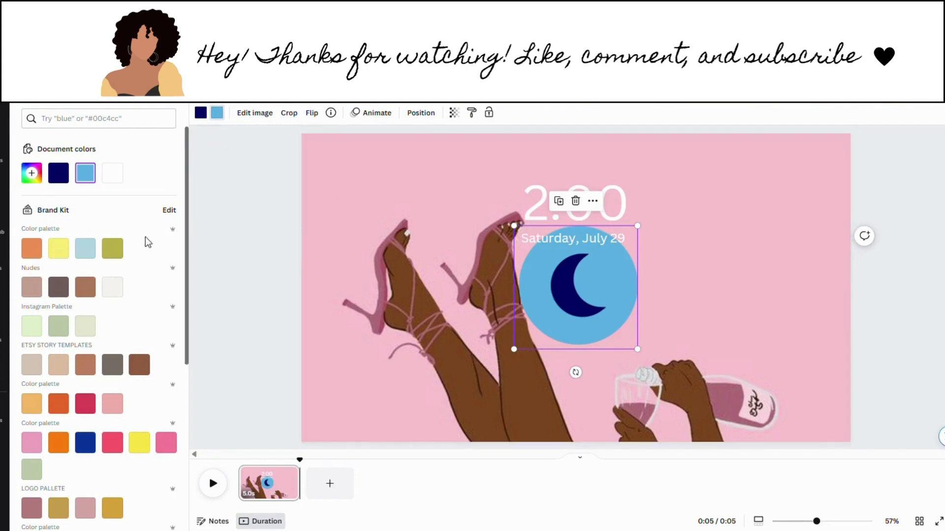
pyautogui.click(110, 183)
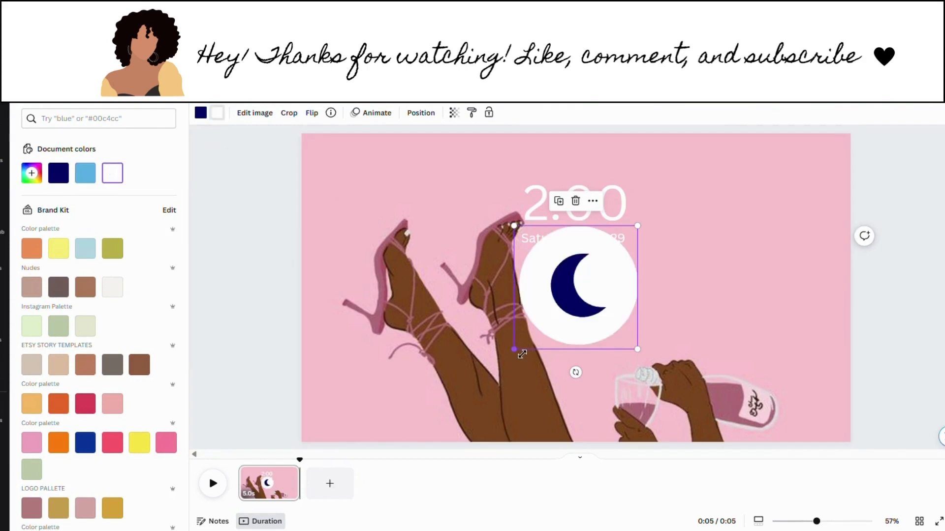
pyautogui.moveTo(518, 359); pyautogui.dragTo(590, 311)
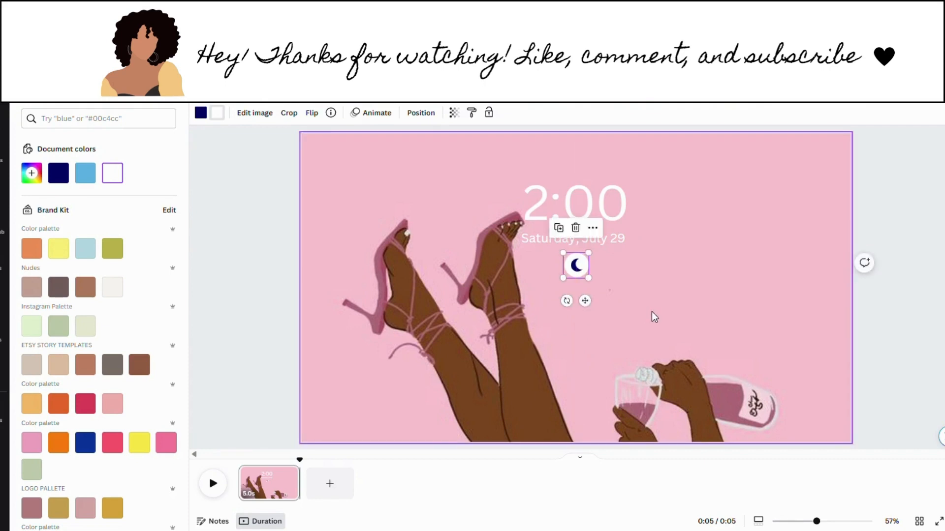
pyautogui.click(653, 312)
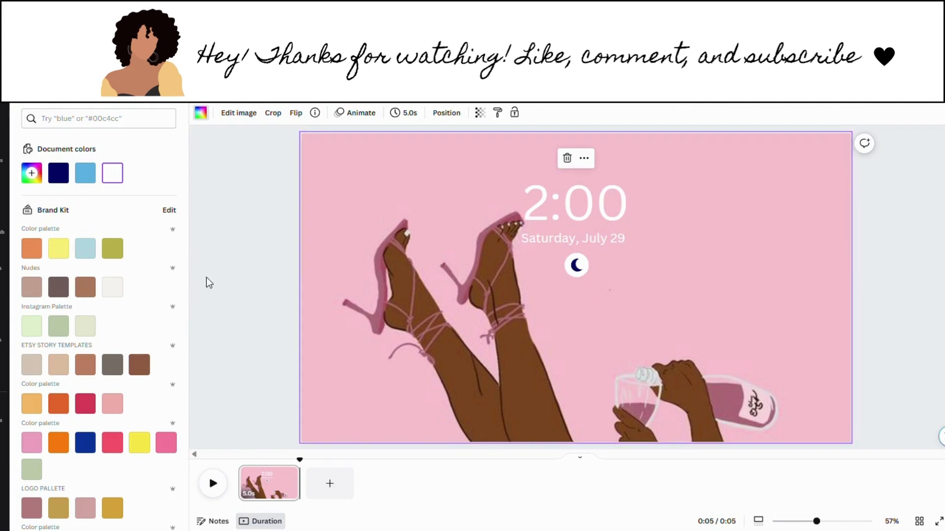
# Step: Add a rounded square and reshape it into a wide rectangle centred below the moon
pyautogui.click(2, 163)
pyautogui.click(1, 163)
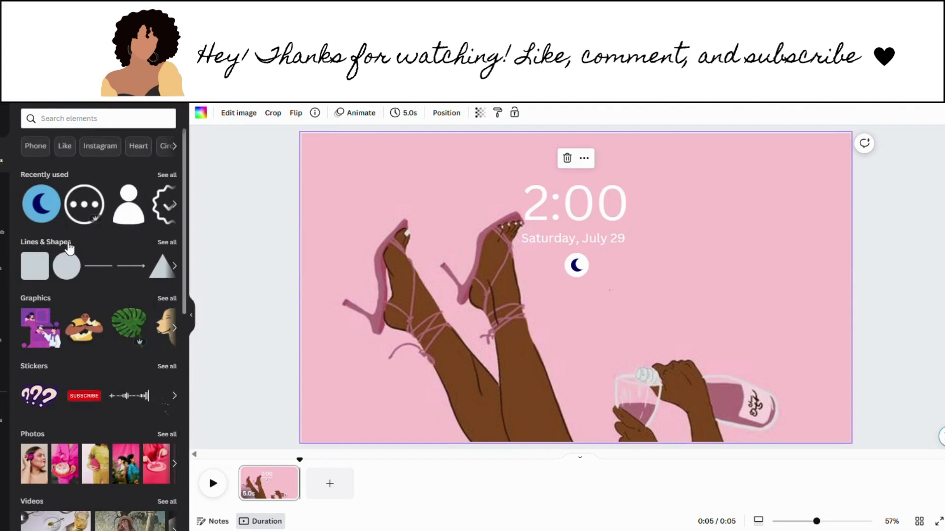
pyautogui.click(43, 281)
pyautogui.click(554, 315)
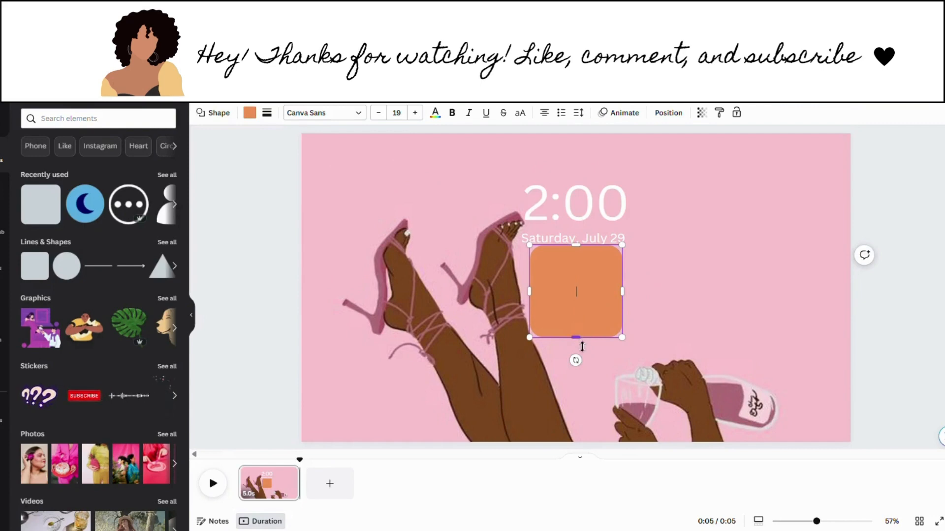
pyautogui.moveTo(581, 344); pyautogui.dragTo(581, 332)
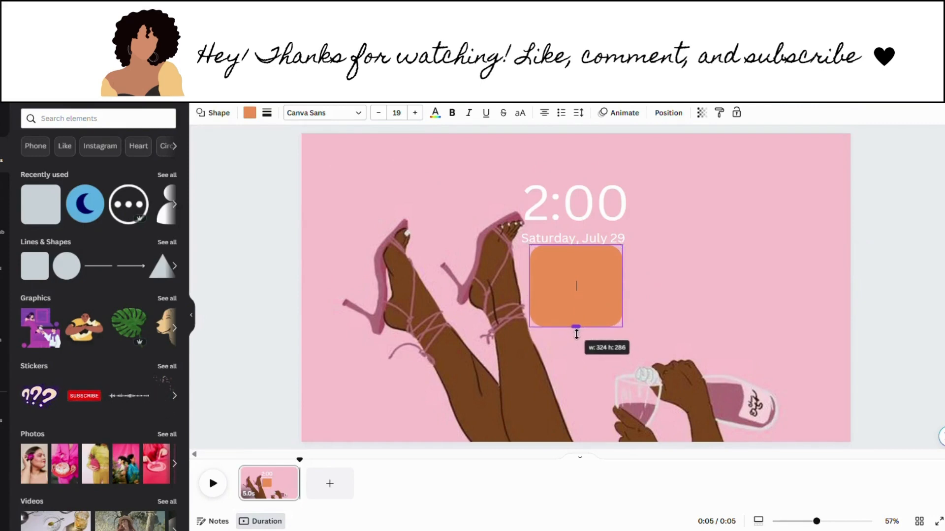
pyautogui.moveTo(533, 303); pyautogui.dragTo(385, 303)
pyautogui.moveTo(526, 307); pyautogui.dragTo(586, 336)
# Step: Make the rectangle white with transparency lowered to about 64
pyautogui.click(781, 299)
pyautogui.click(656, 320)
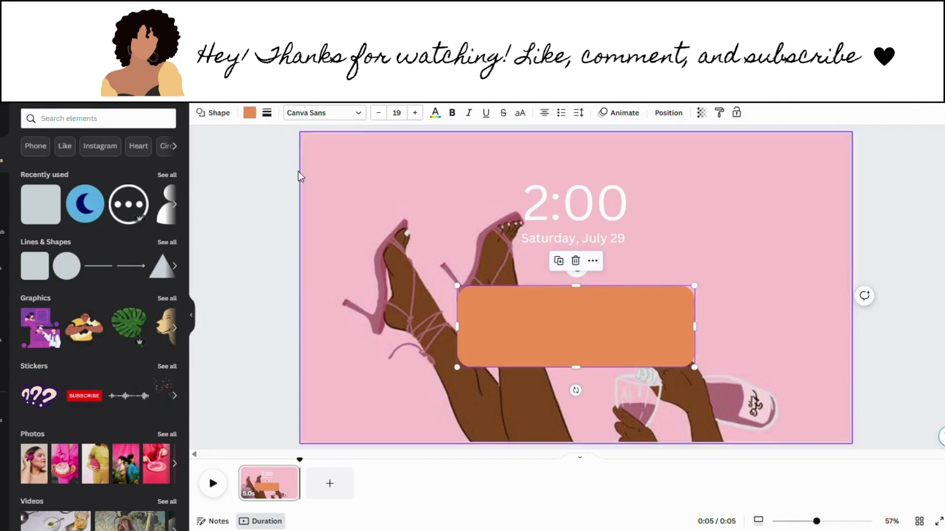
pyautogui.click(251, 116)
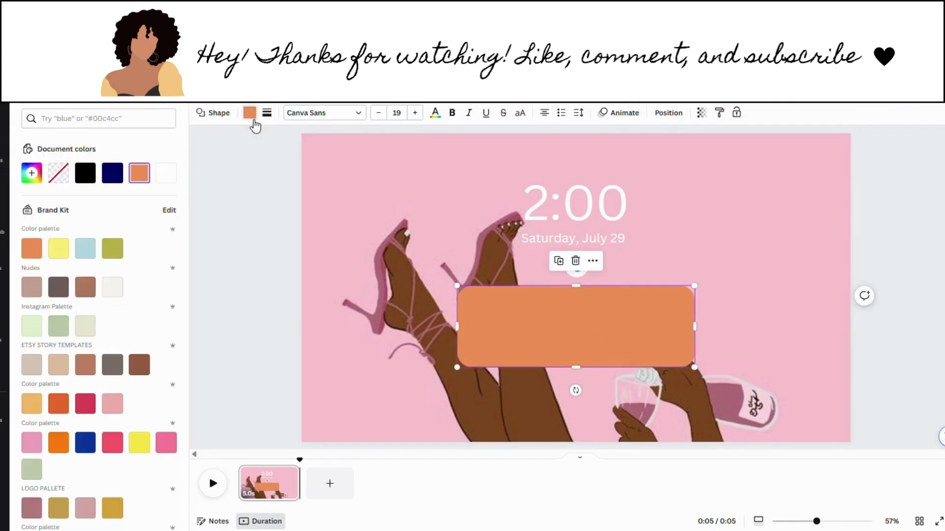
pyautogui.click(166, 174)
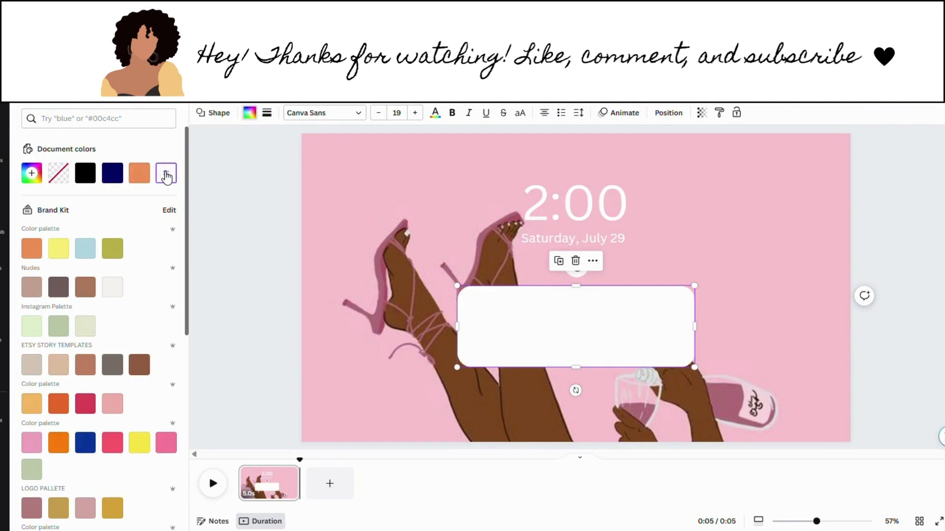
pyautogui.click(687, 249)
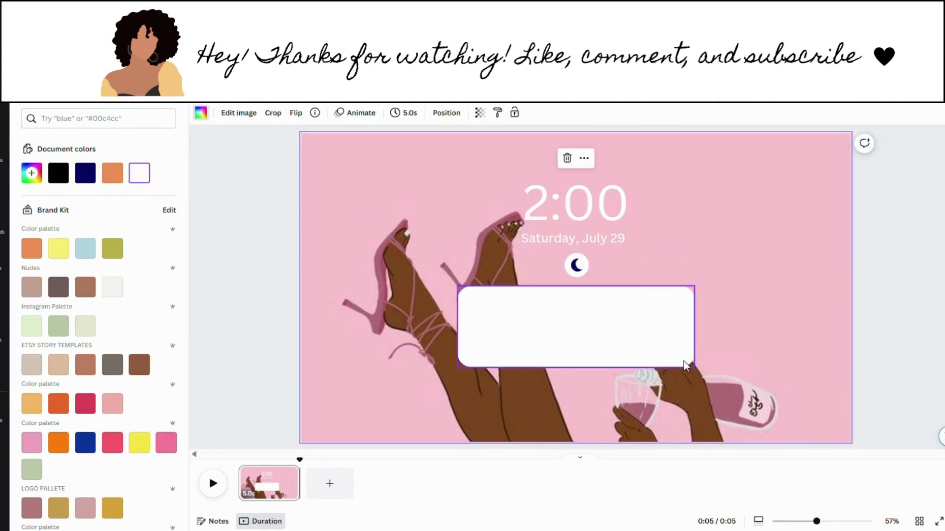
pyautogui.click(672, 355)
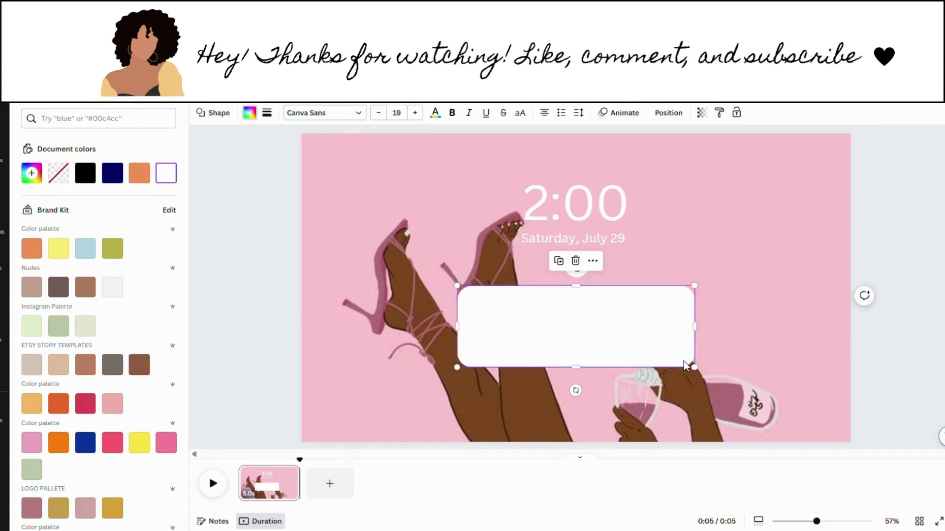
pyautogui.click(702, 113)
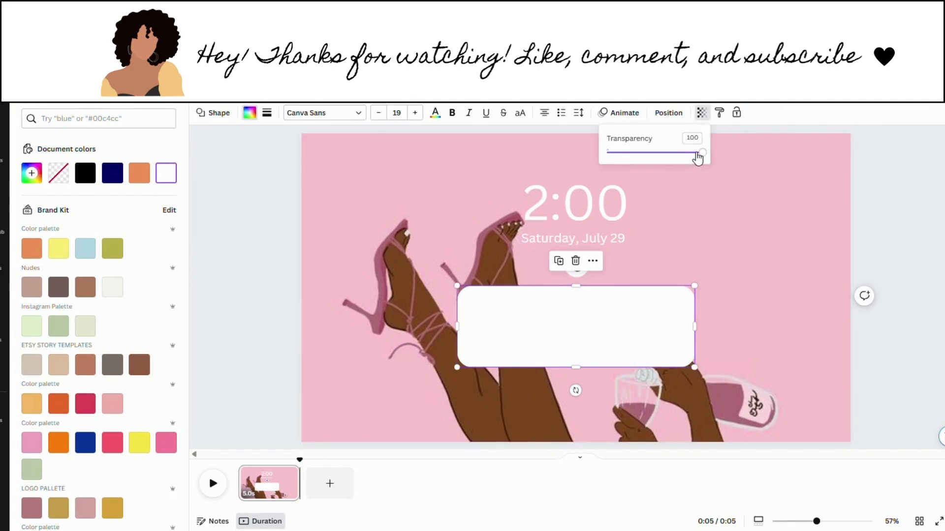
pyautogui.moveTo(702, 152); pyautogui.dragTo(674, 167)
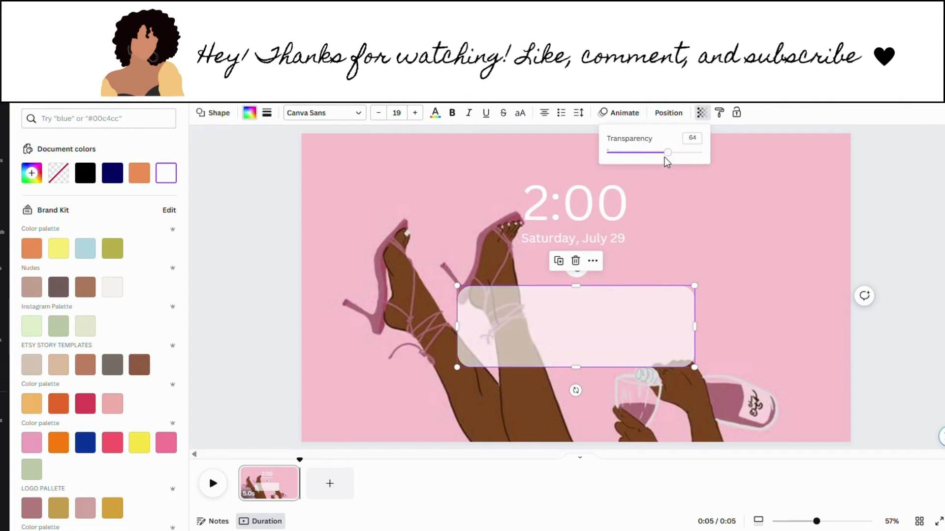
pyautogui.click(756, 268)
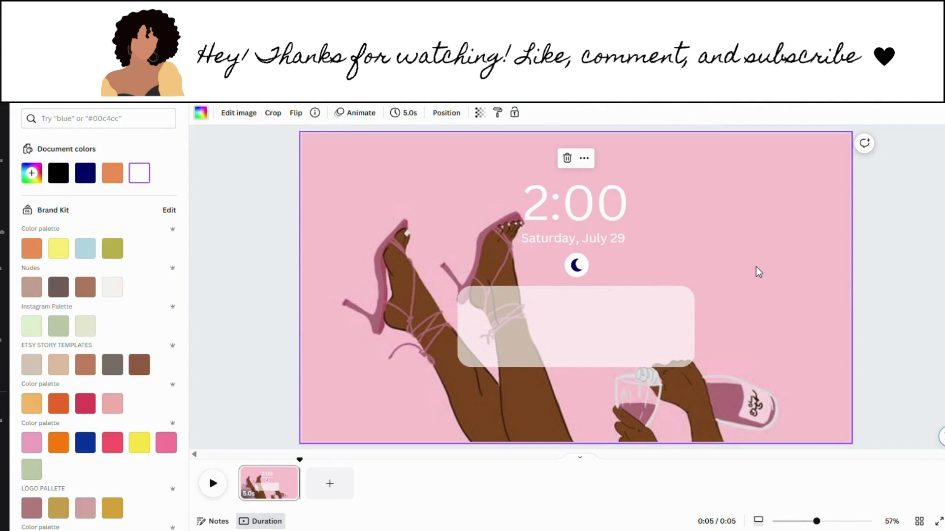
# Step: Add the Twitter bird graphic, shrunk to about 83×83, at the card's top-left corner
pyautogui.click(6, 175)
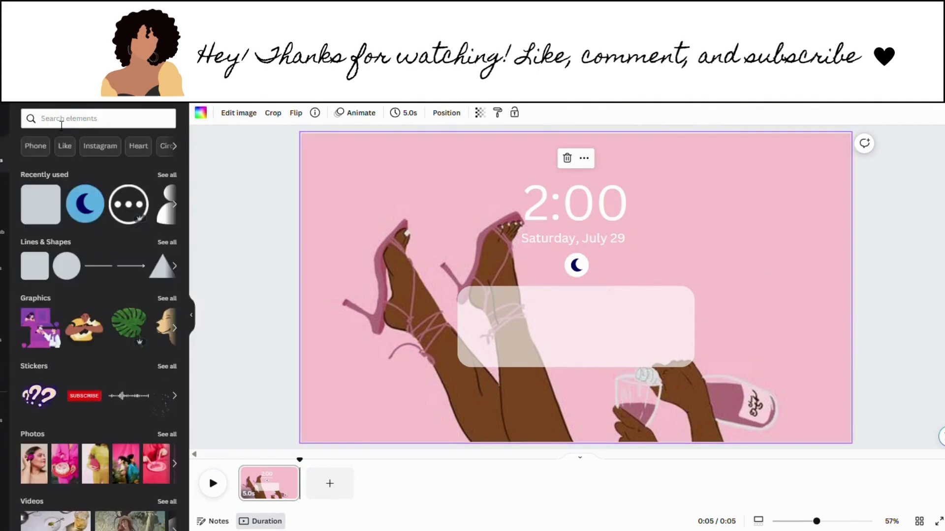
pyautogui.click(92, 122)
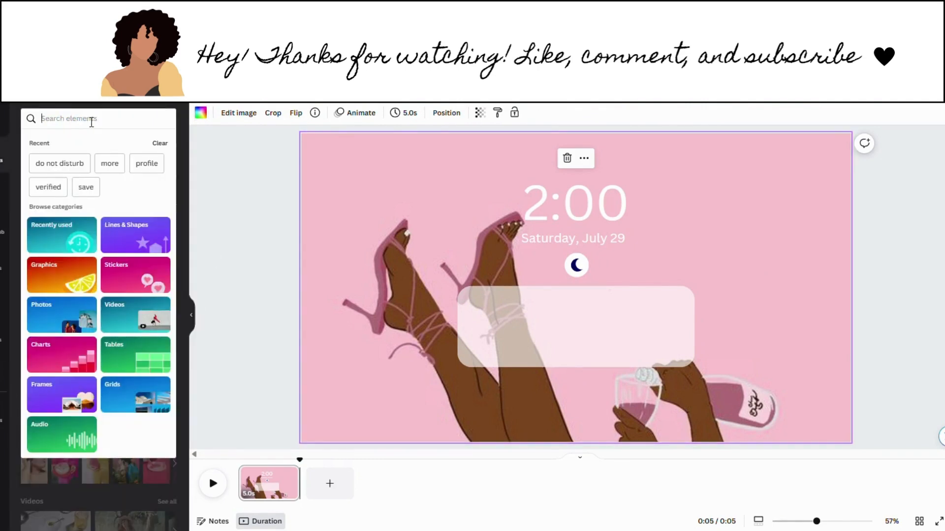
pyautogui.write('twitter')
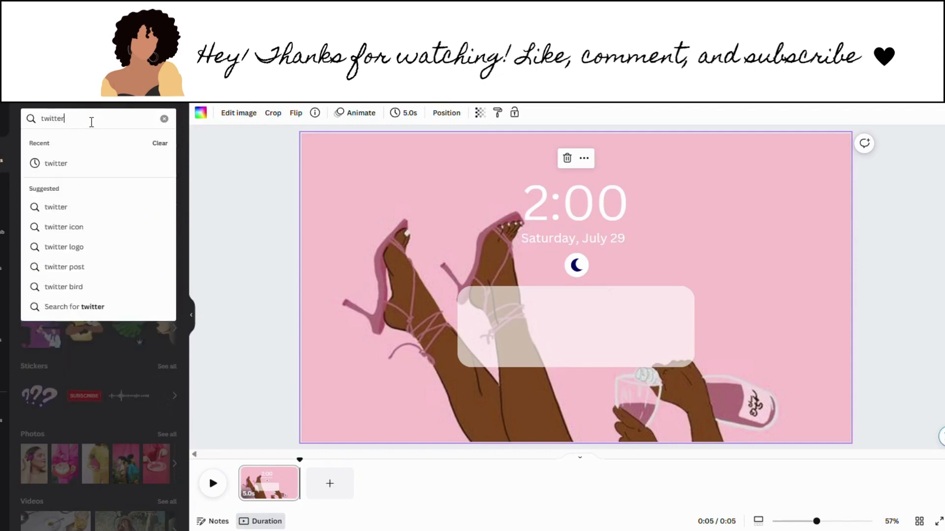
pyautogui.press('Return')
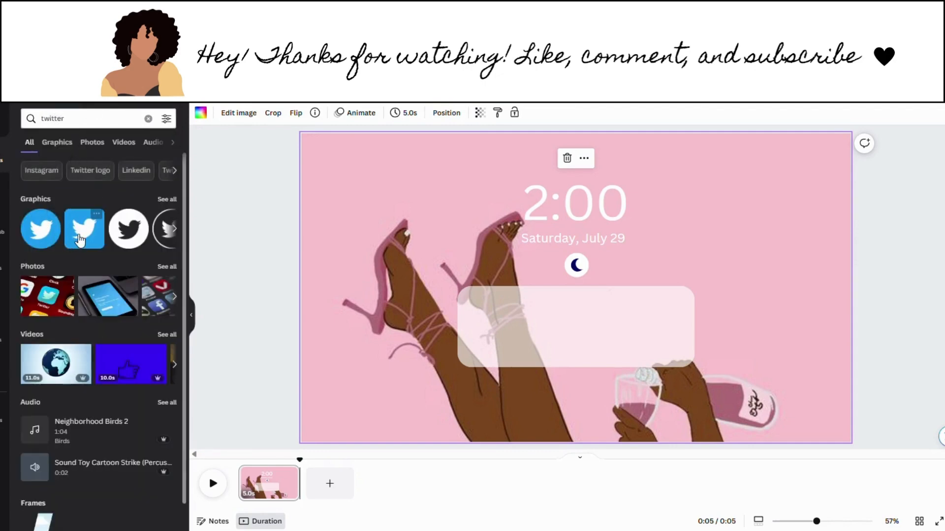
pyautogui.click(80, 238)
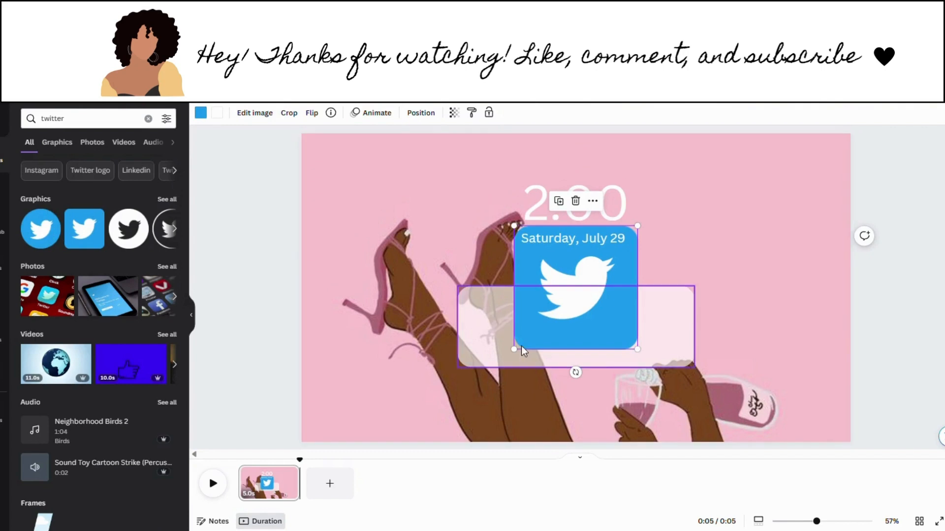
pyautogui.moveTo(520, 357); pyautogui.dragTo(493, 343)
pyautogui.click(713, 264)
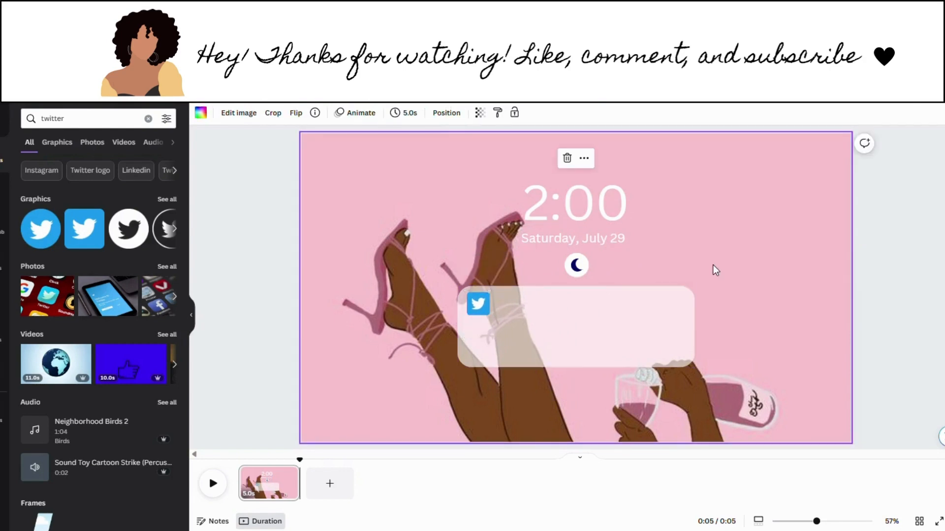
# Step: Add a 'Twitter' text label shrunk to size 33.6 beside the bird icon
pyautogui.write('text')
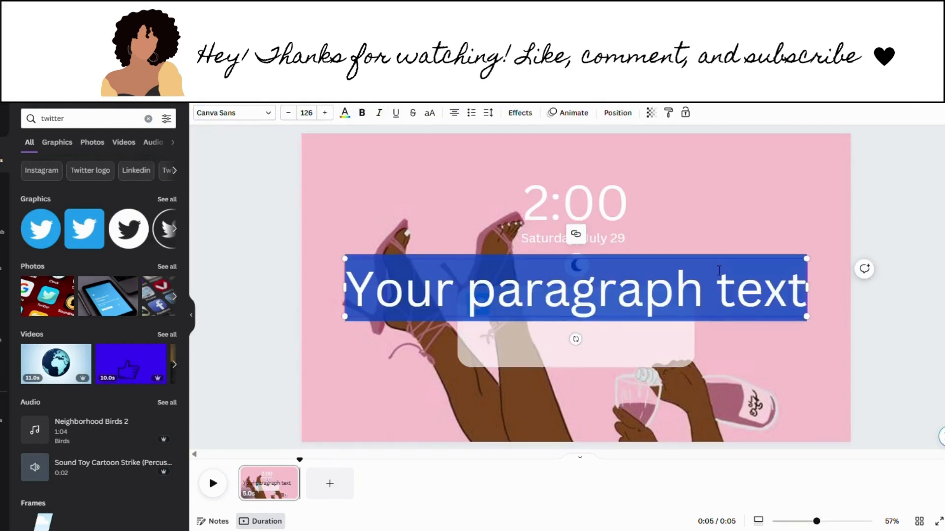
pyautogui.write('Twitte')
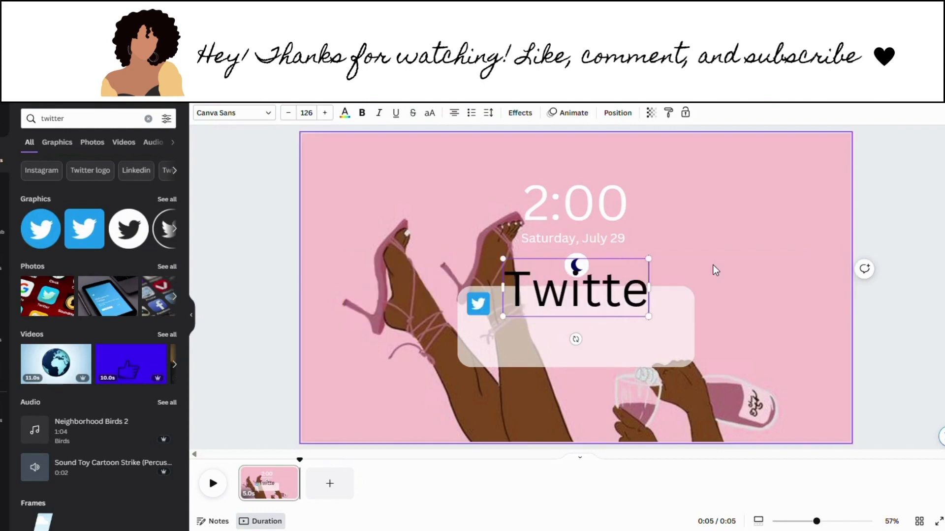
pyautogui.write('r')
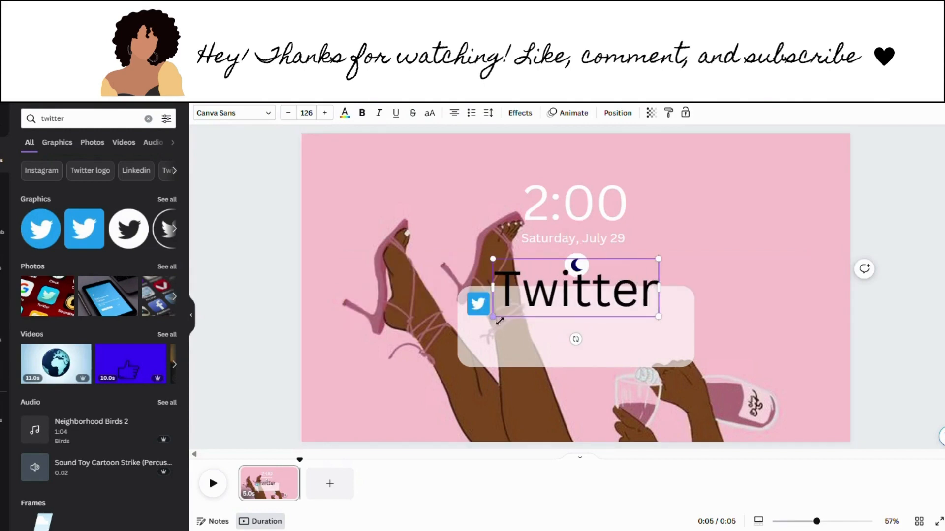
pyautogui.moveTo(498, 320); pyautogui.dragTo(525, 341)
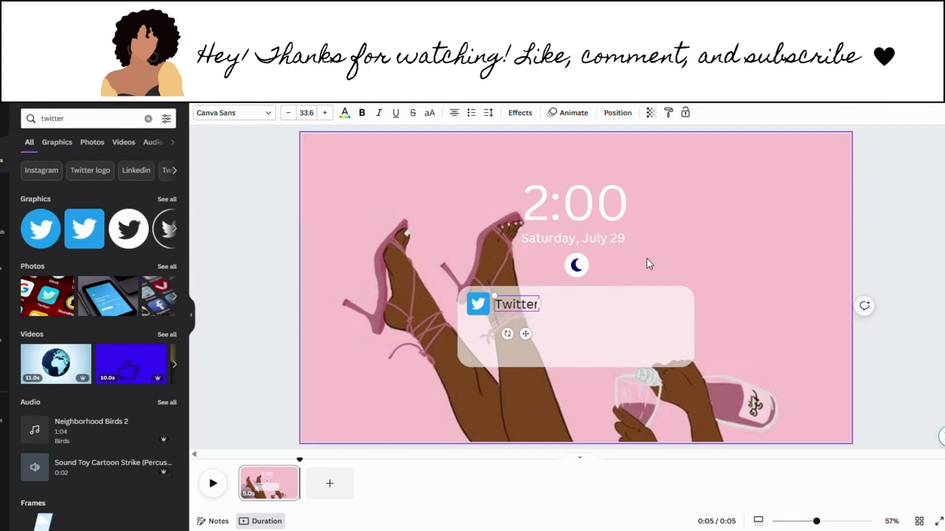
pyautogui.click(646, 260)
# Step: Set the Twitter label's transparency to 73
pyautogui.click(505, 306)
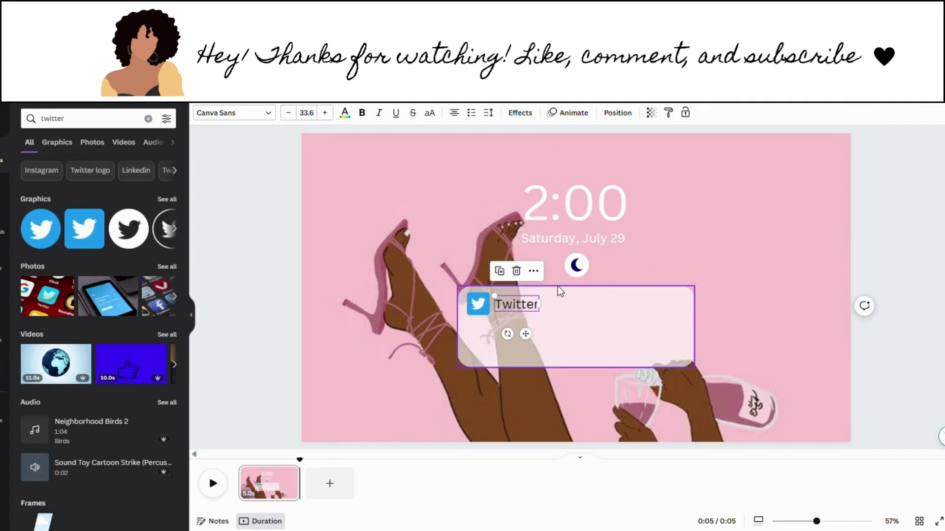
pyautogui.click(652, 114)
pyautogui.moveTo(654, 153); pyautogui.dragTo(633, 155)
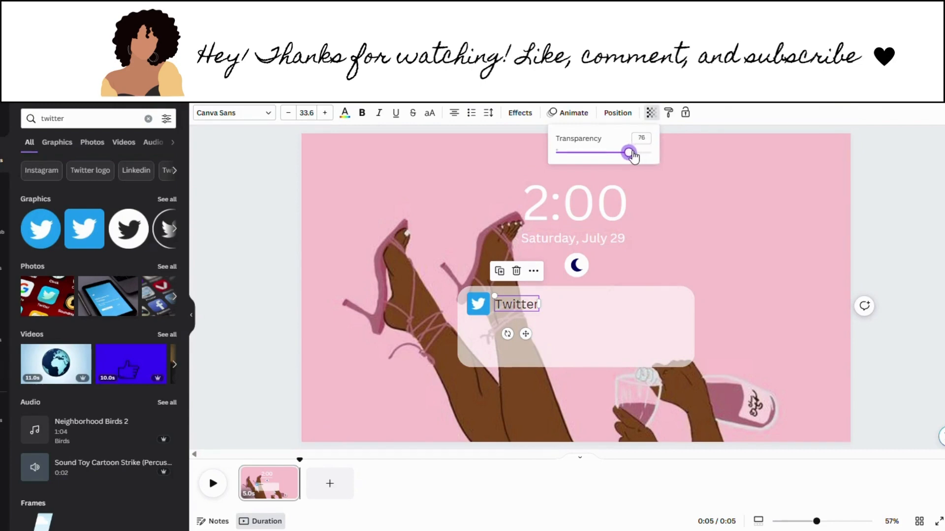
pyautogui.moveTo(634, 156); pyautogui.dragTo(631, 156)
pyautogui.click(678, 204)
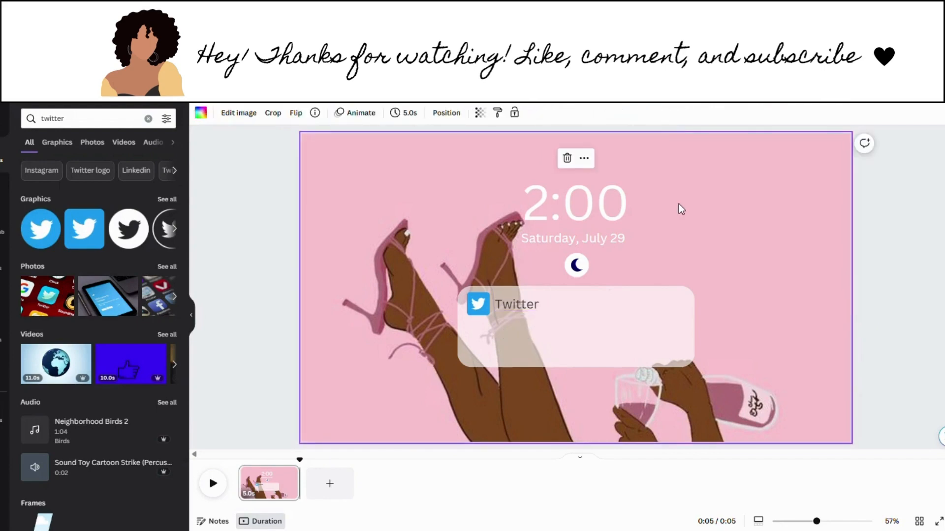
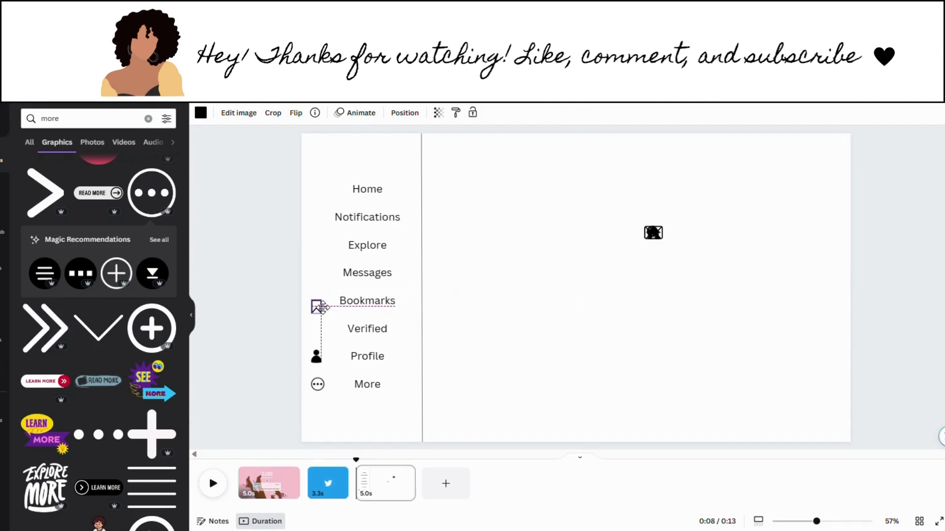
# Step: Place the bookmark, envelope and magnifier icons beside Bookmarks, Messages and Explore
pyautogui.moveTo(321, 308); pyautogui.dragTo(322, 306)
pyautogui.click(653, 234)
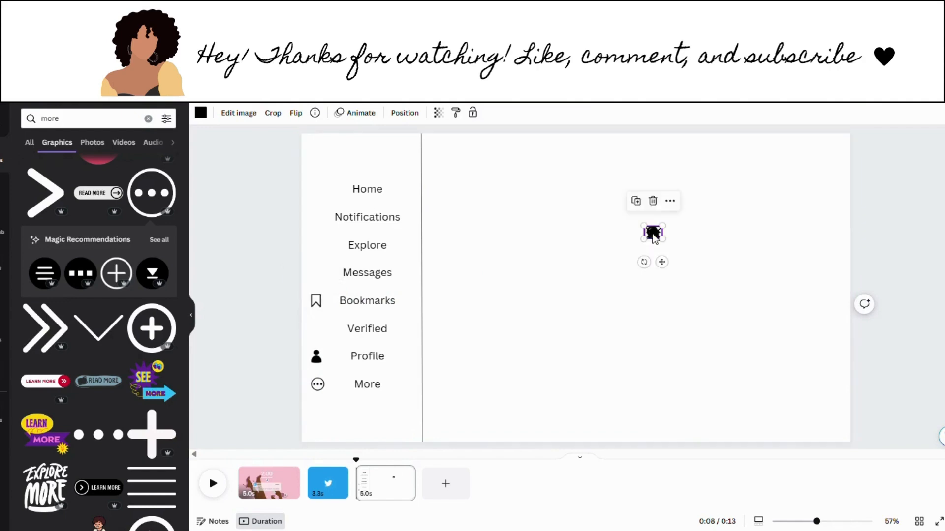
pyautogui.moveTo(653, 236); pyautogui.dragTo(323, 278)
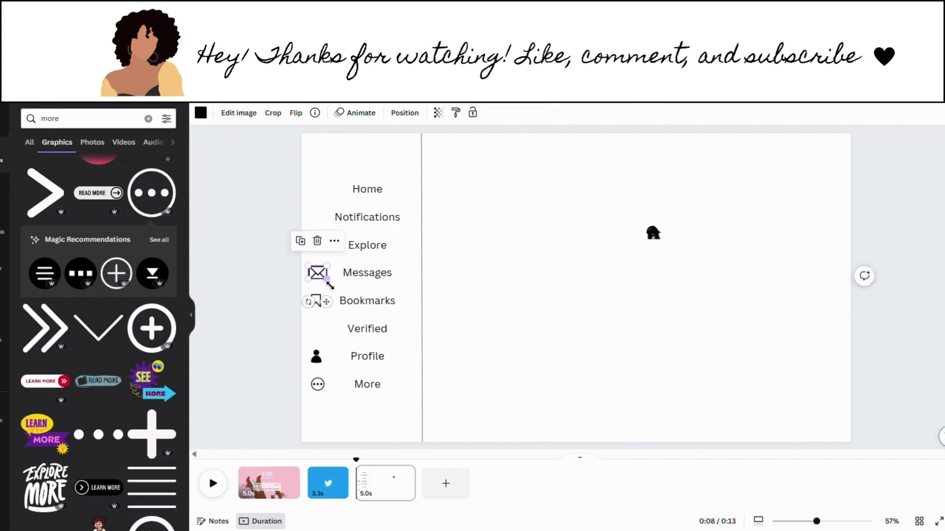
pyautogui.click(473, 300)
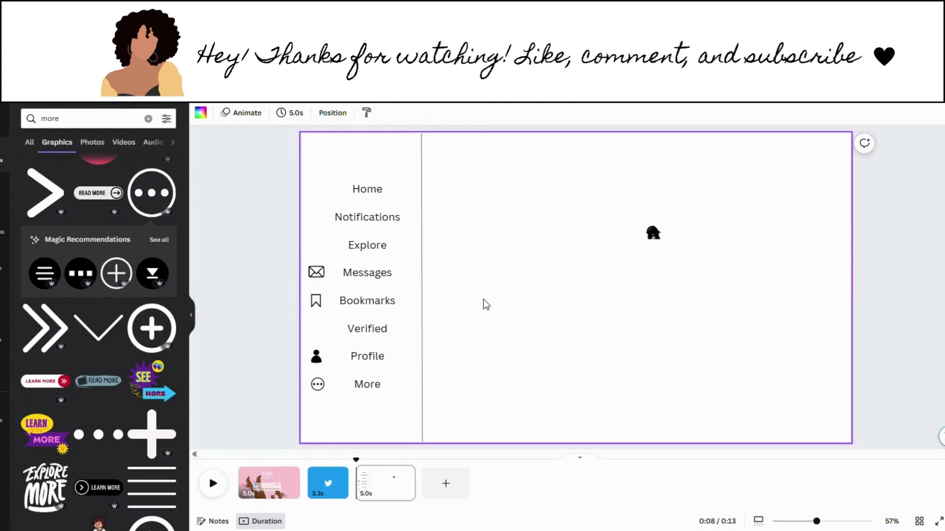
pyautogui.click(650, 235)
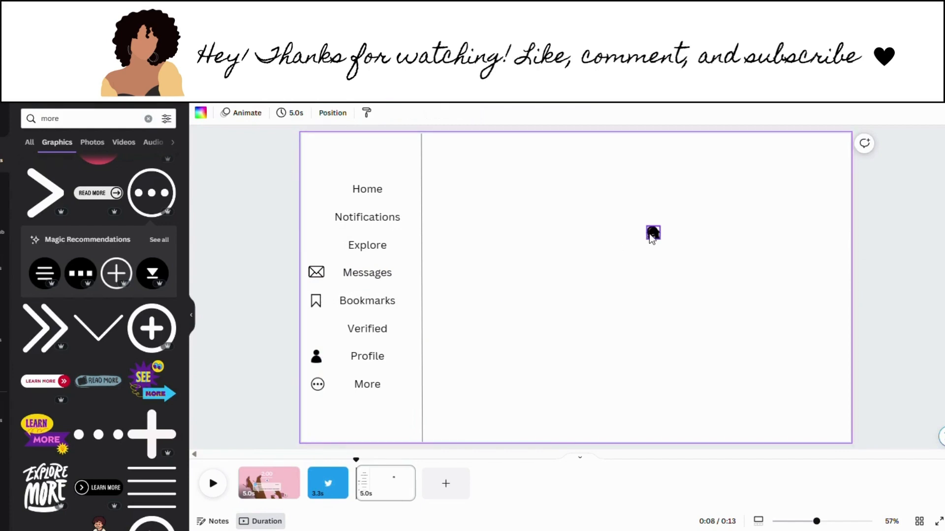
pyautogui.moveTo(652, 236); pyautogui.dragTo(318, 251)
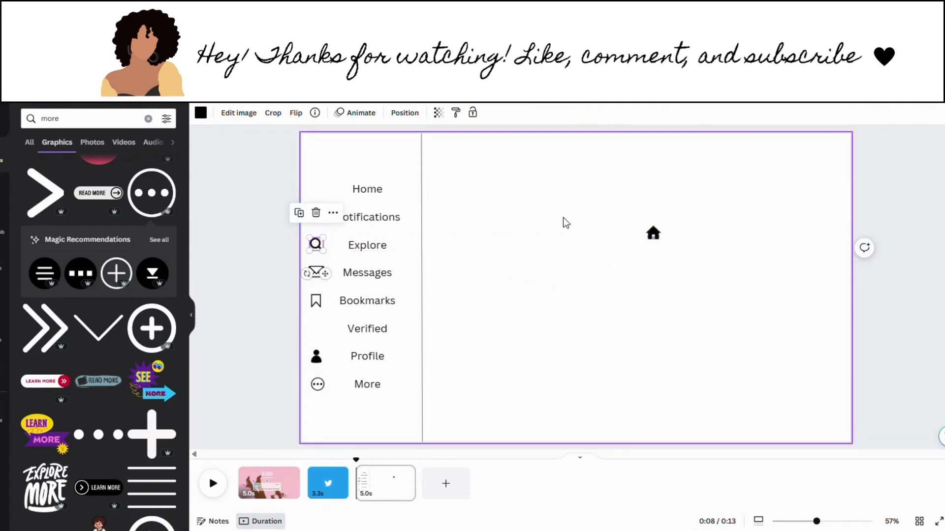
# Step: Place the bell icon beside Notifications and the house icon beside Home
pyautogui.moveTo(664, 238); pyautogui.dragTo(328, 247)
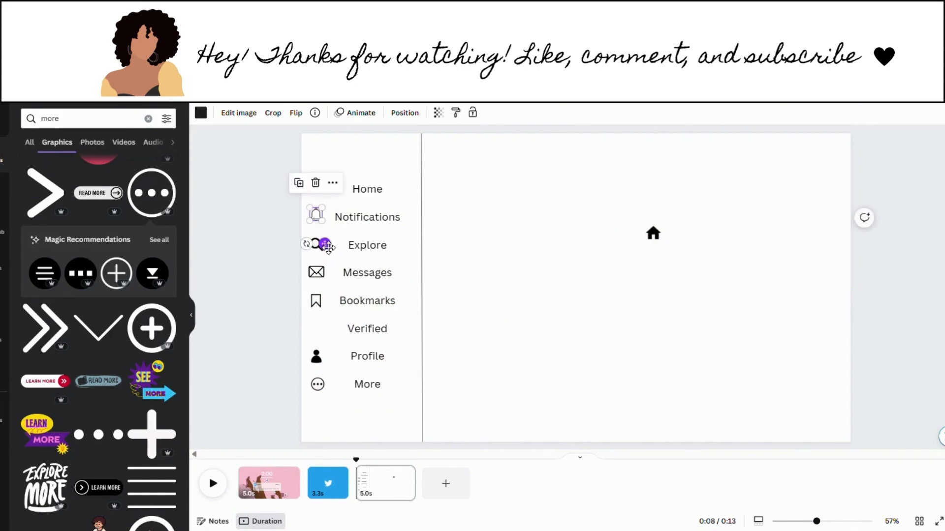
pyautogui.click(200, 116)
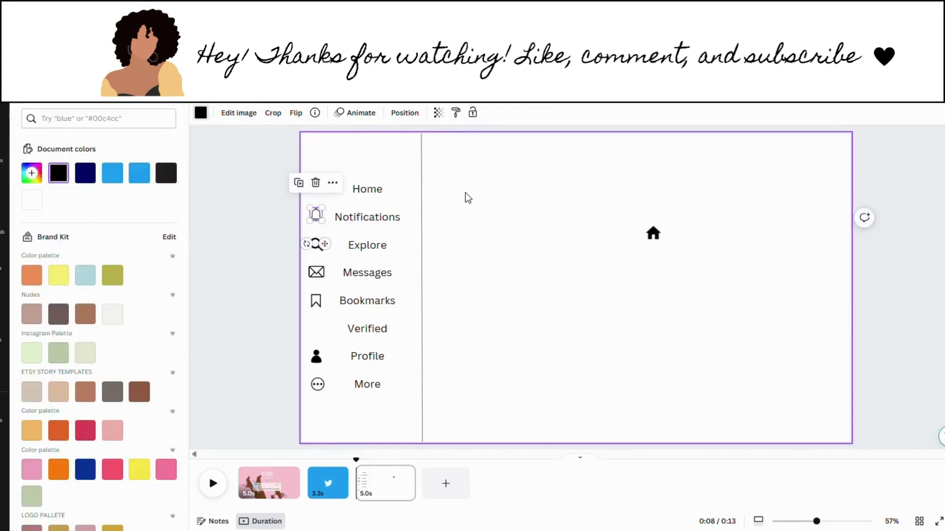
pyautogui.moveTo(653, 233); pyautogui.dragTo(326, 188)
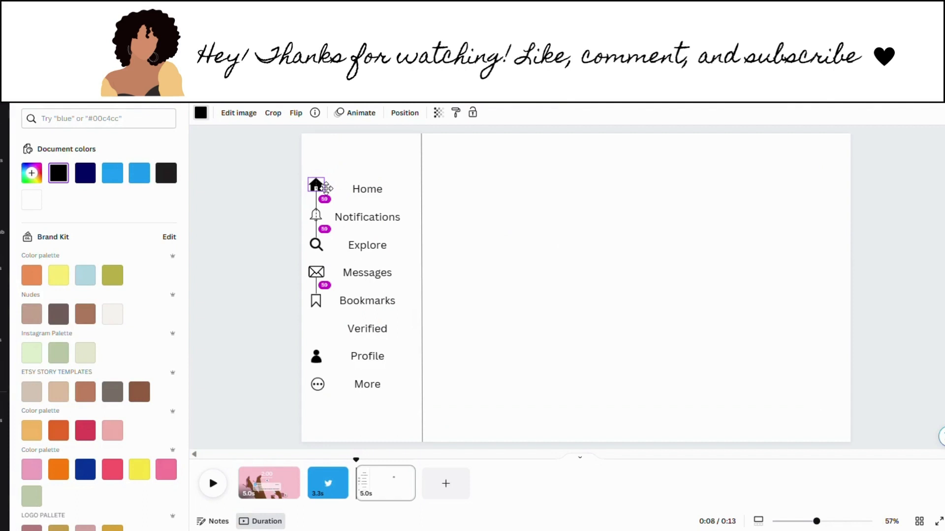
pyautogui.moveTo(326, 188); pyautogui.dragTo(327, 188)
pyautogui.click(509, 261)
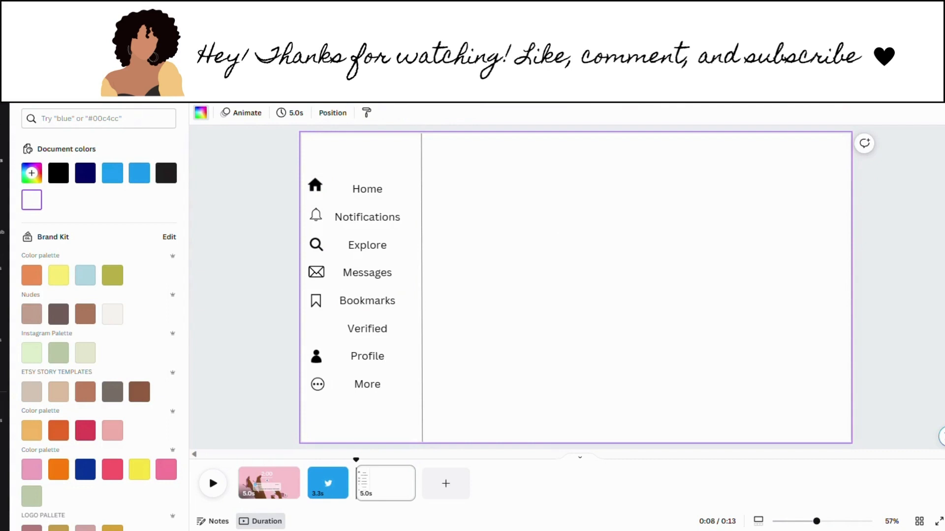
# Step: Find an outlined wavy check badge under 'verified' graphics, shrink it, and set it beside Verified
pyautogui.click(102, 120)
pyautogui.write('ver')
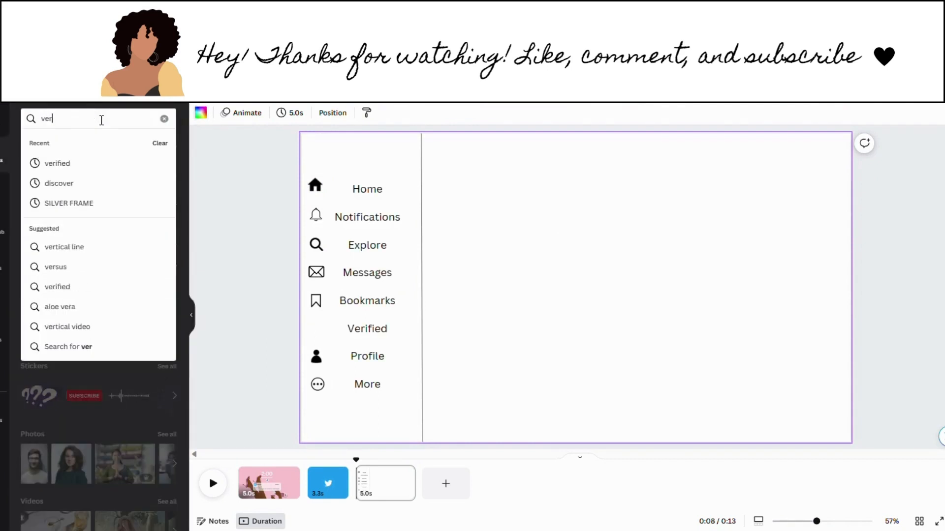
pyautogui.click(69, 163)
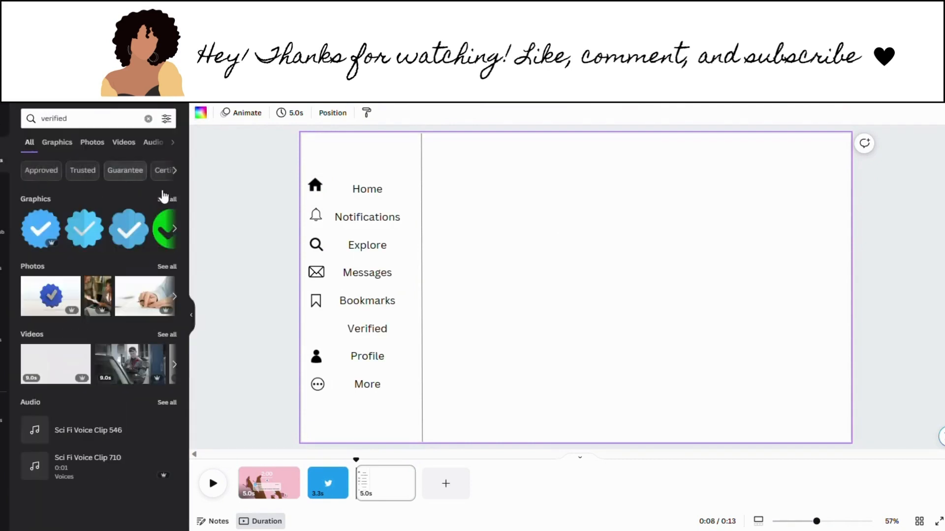
pyautogui.click(164, 198)
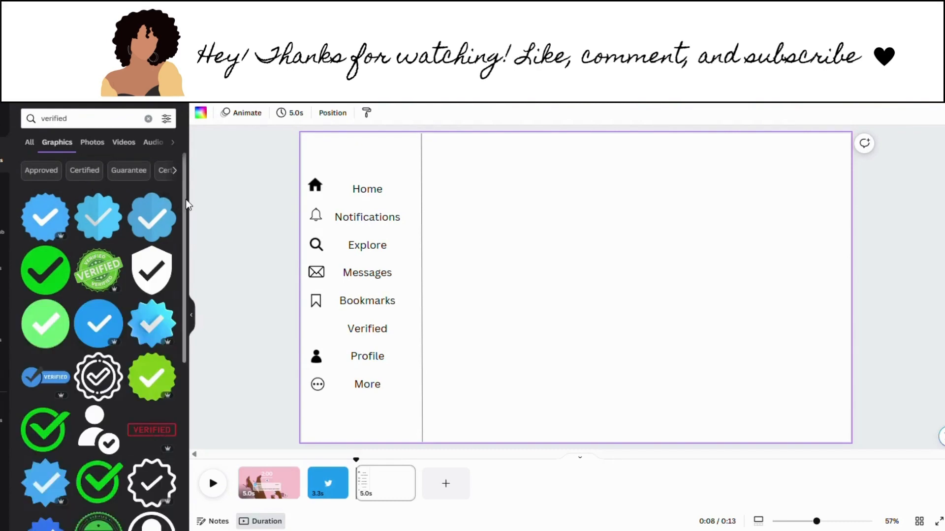
pyautogui.scroll(-4, 170, 262)
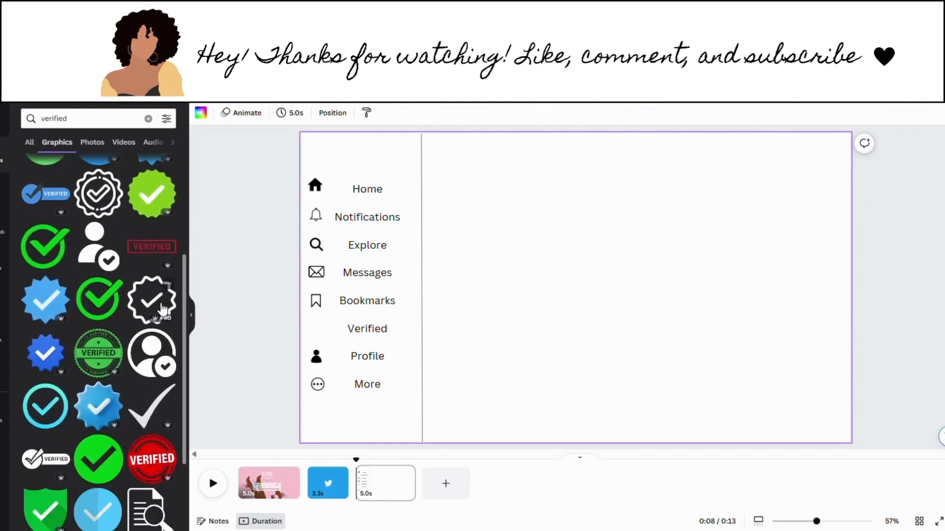
pyautogui.click(160, 310)
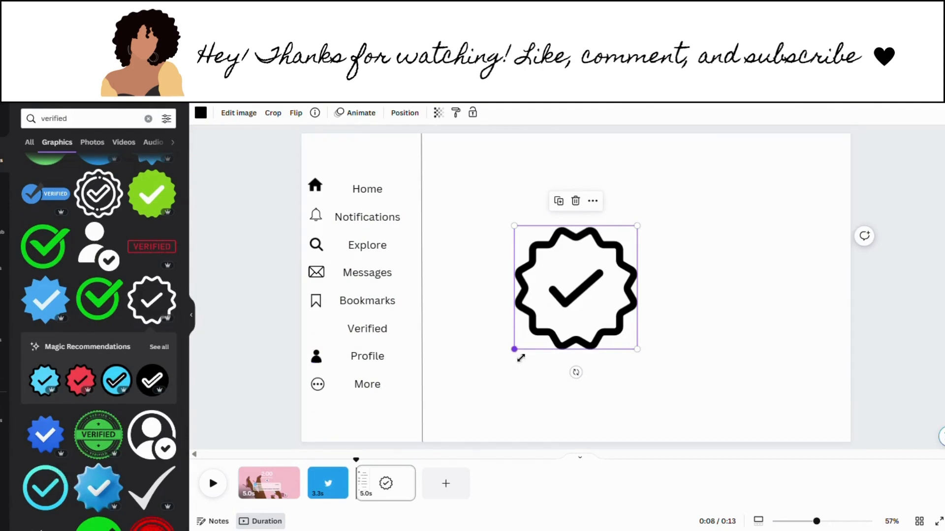
pyautogui.moveTo(514, 349); pyautogui.dragTo(331, 371)
pyautogui.click(495, 357)
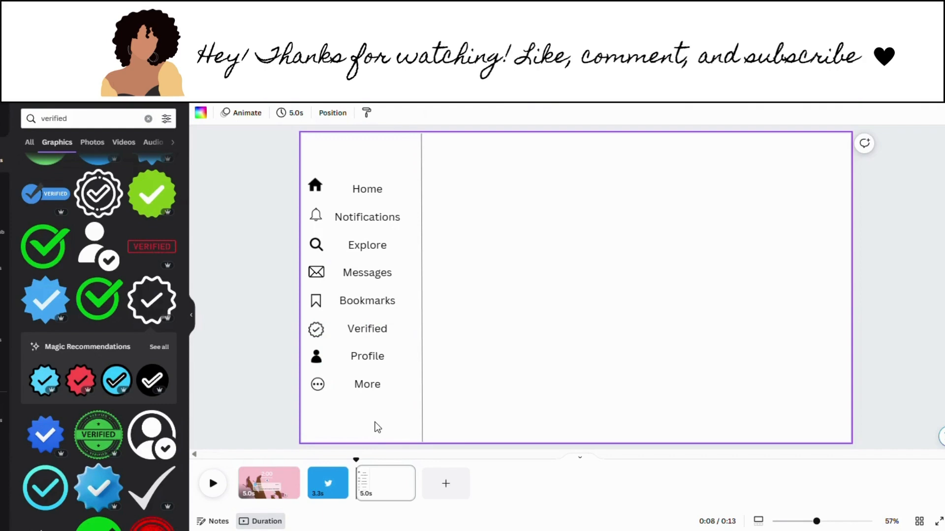
# Step: Shift the Home and Notifications labels right to line up beside their icons
pyautogui.moveTo(375, 423); pyautogui.dragTo(364, 284)
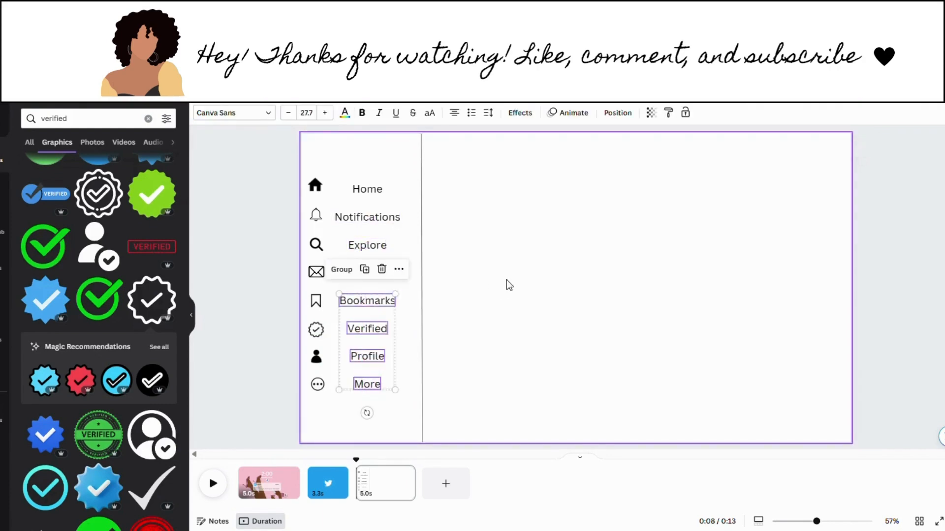
pyautogui.click(506, 280)
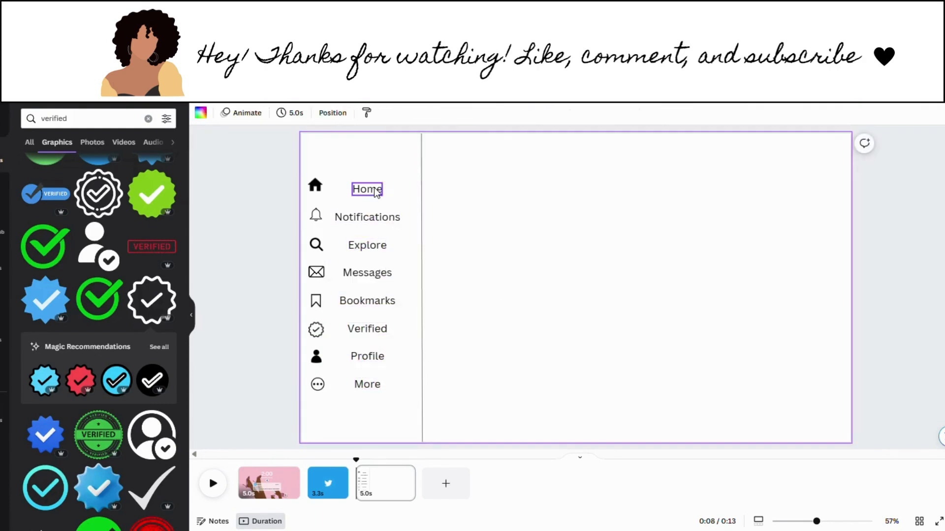
pyautogui.moveTo(377, 191); pyautogui.dragTo(395, 190)
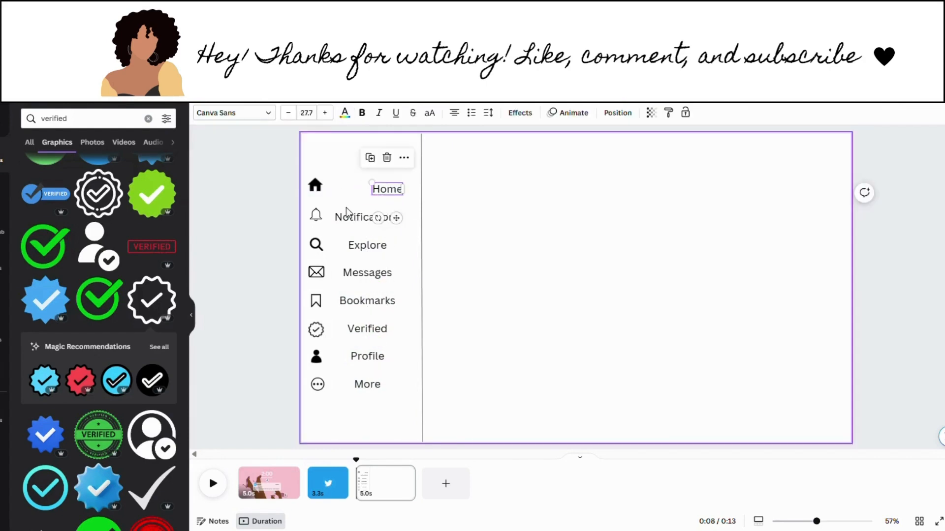
pyautogui.moveTo(346, 214); pyautogui.dragTo(358, 212)
pyautogui.click(503, 243)
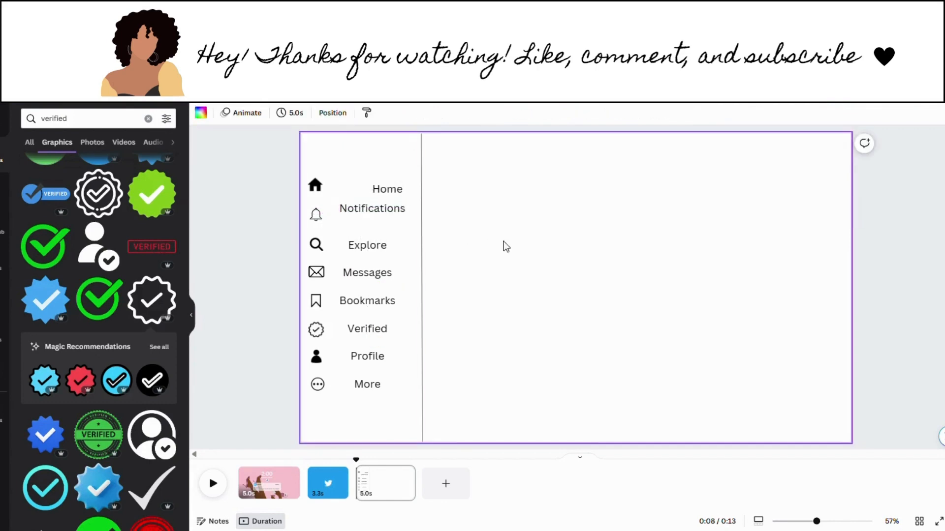
# Step: Stack Explore, Messages, Bookmarks and Verified evenly beneath Notifications
pyautogui.moveTo(378, 248); pyautogui.dragTo(397, 235)
pyautogui.moveTo(385, 273); pyautogui.dragTo(391, 264)
pyautogui.moveTo(367, 299); pyautogui.dragTo(378, 284)
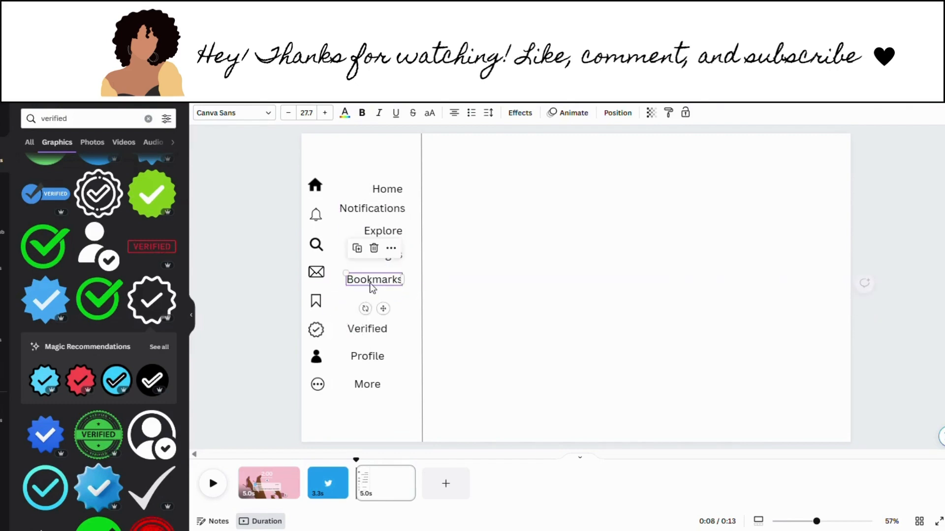
pyautogui.moveTo(369, 336); pyautogui.dragTo(381, 311)
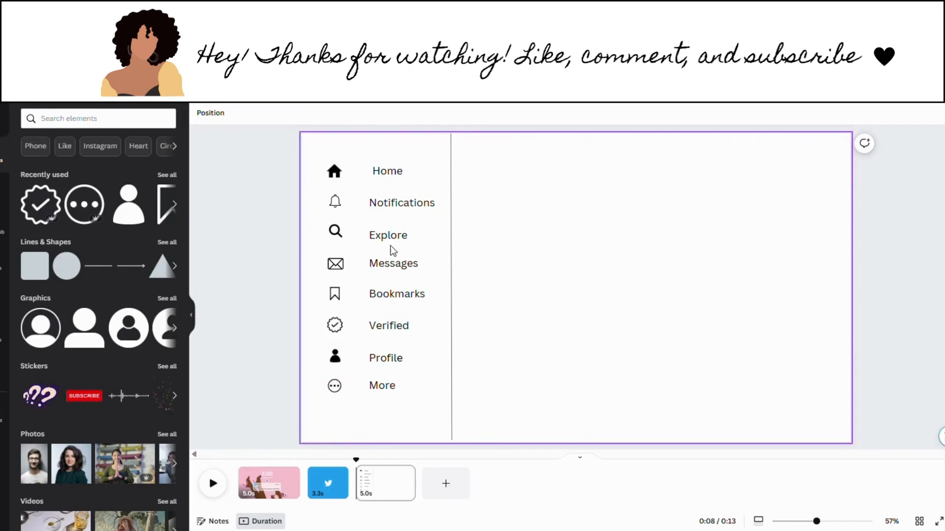
pyautogui.click(390, 171)
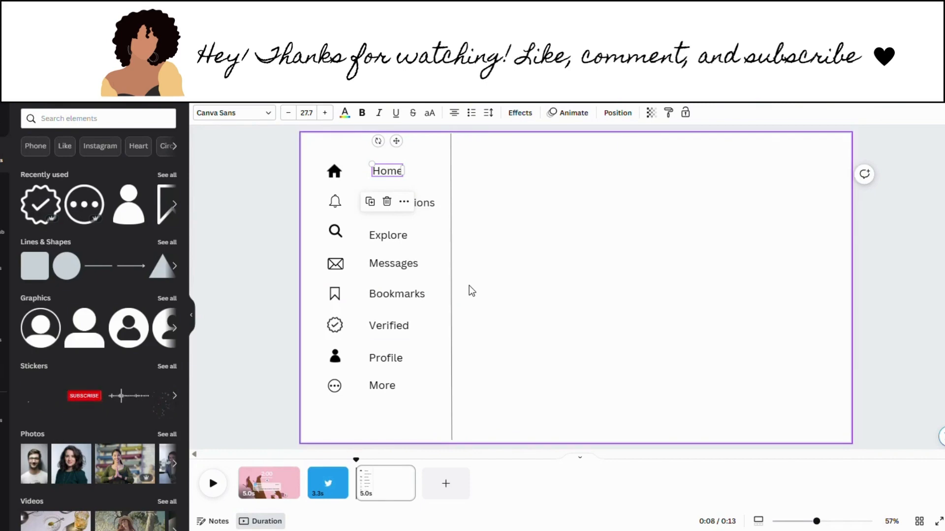
pyautogui.click(488, 293)
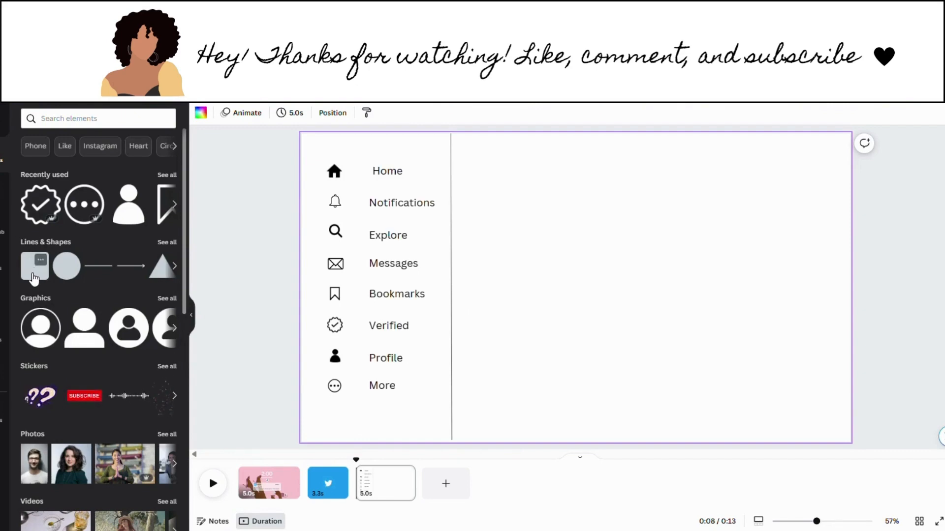
# Step: Add a blue rounded square, flatten it into a wide pill, and place it below More
pyautogui.click(34, 278)
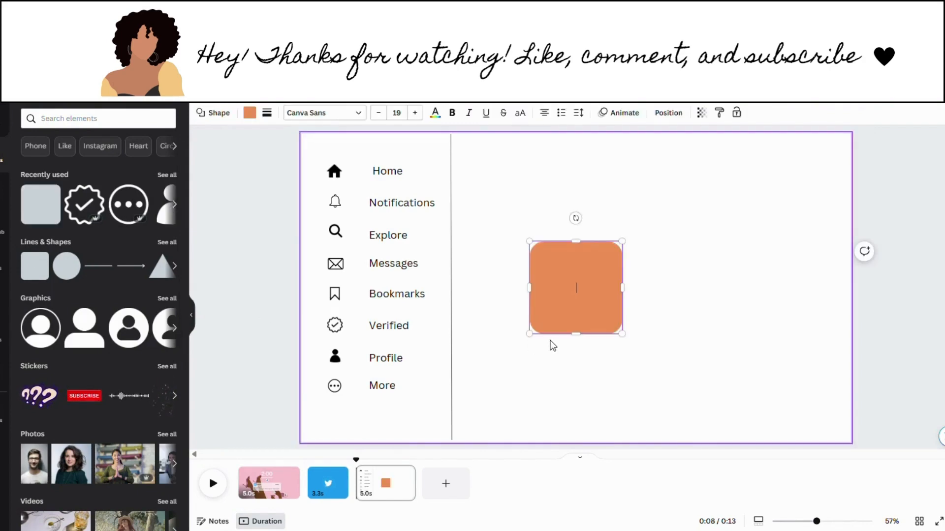
pyautogui.click(250, 117)
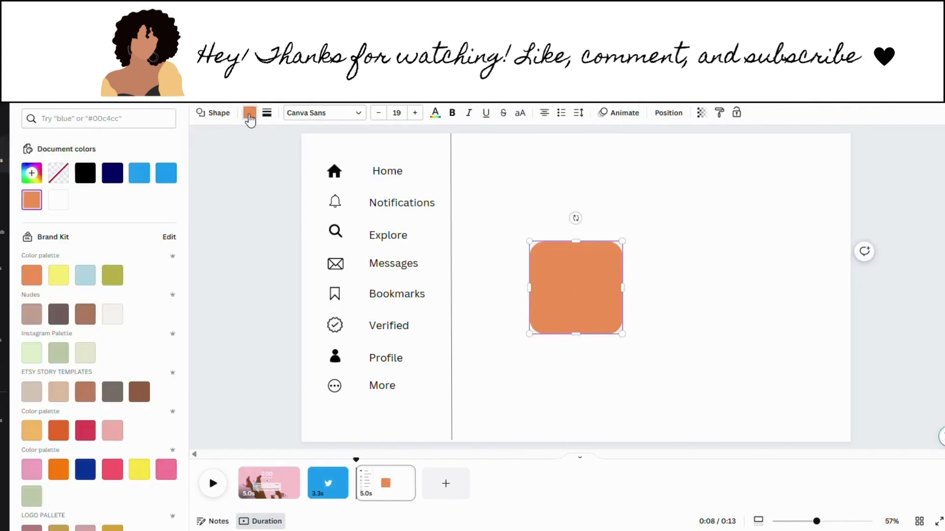
pyautogui.click(145, 177)
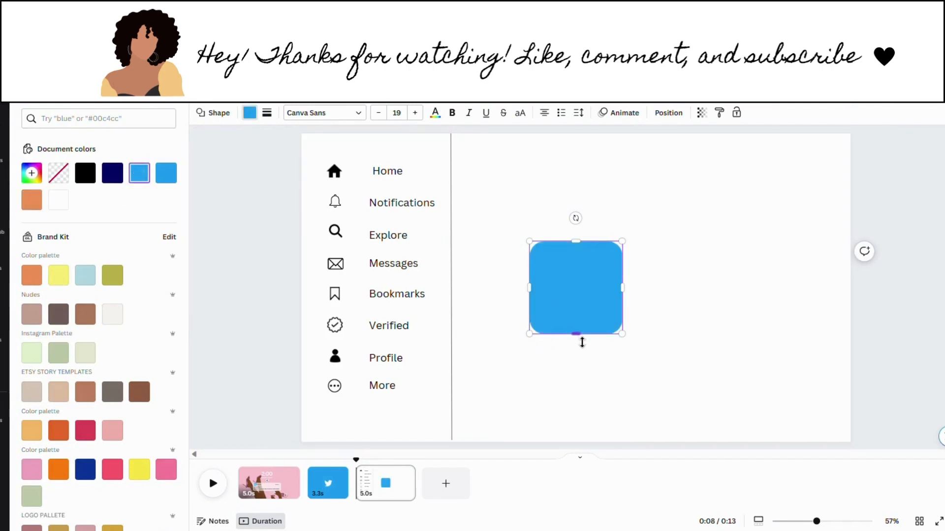
pyautogui.moveTo(576, 335); pyautogui.dragTo(576, 281)
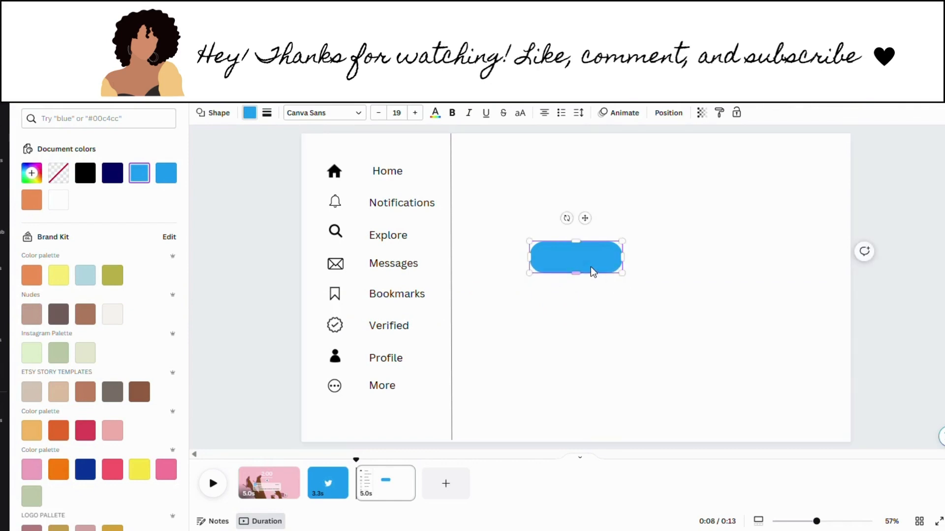
pyautogui.click(592, 284)
pyautogui.moveTo(580, 268); pyautogui.dragTo(448, 422)
pyautogui.click(524, 401)
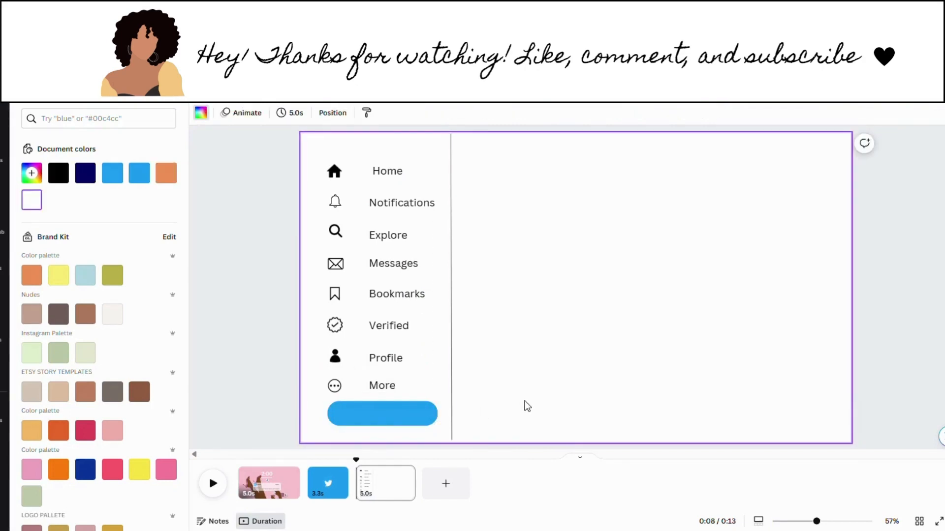
# Step: Add a 'Tweet' text label near the button at size 28.7 in white
pyautogui.write('text')
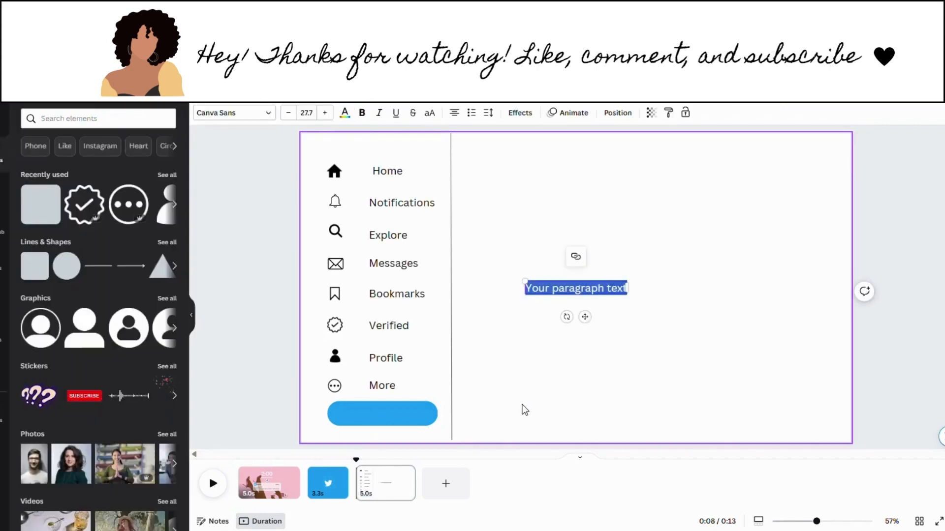
pyautogui.write('Tweet')
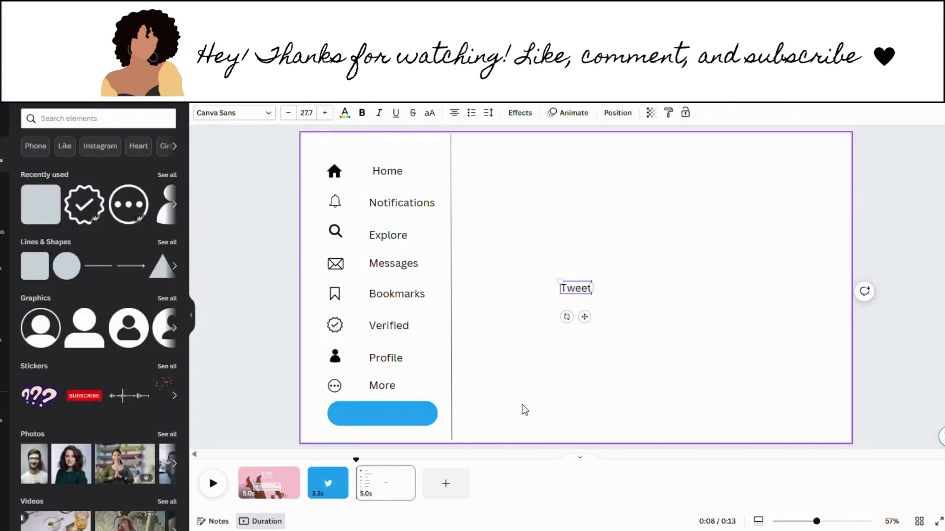
pyautogui.moveTo(584, 317); pyautogui.dragTo(398, 454)
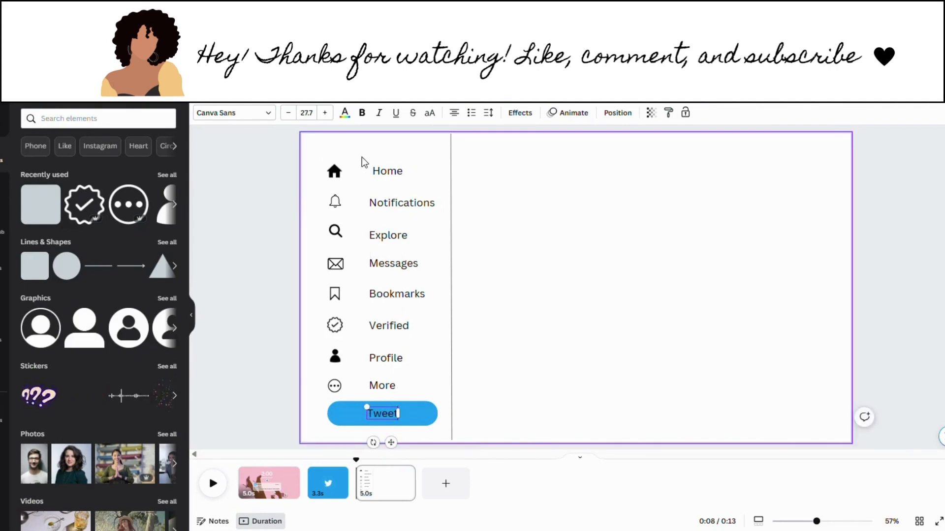
pyautogui.click(464, 371)
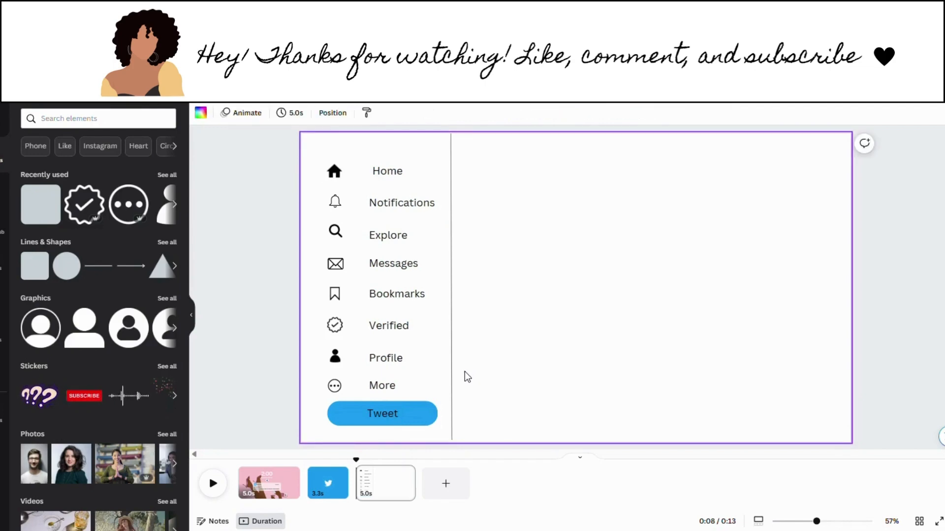
pyautogui.click(378, 415)
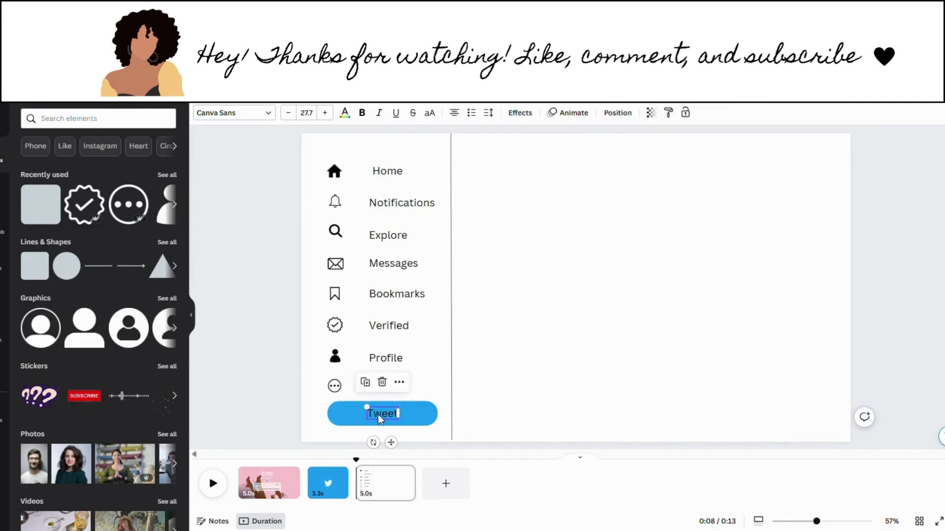
pyautogui.click(325, 112)
pyautogui.click(346, 114)
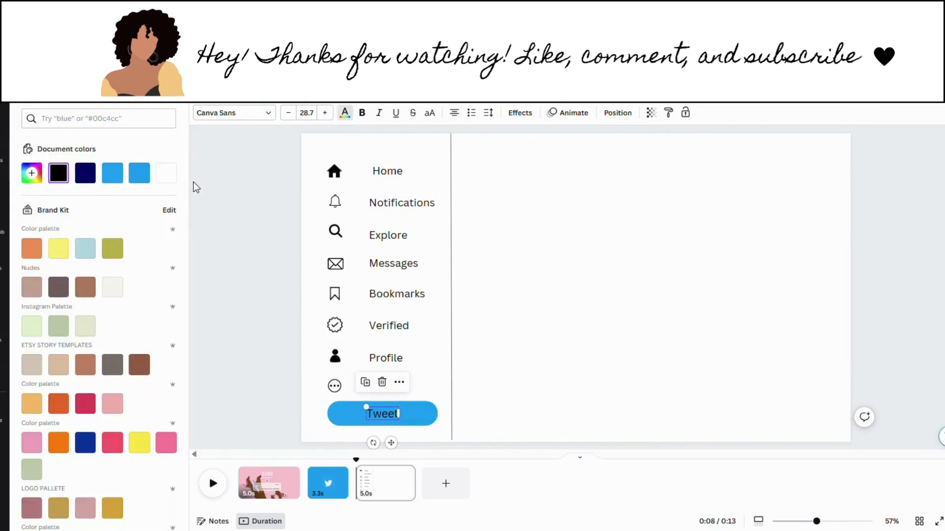
pyautogui.click(166, 175)
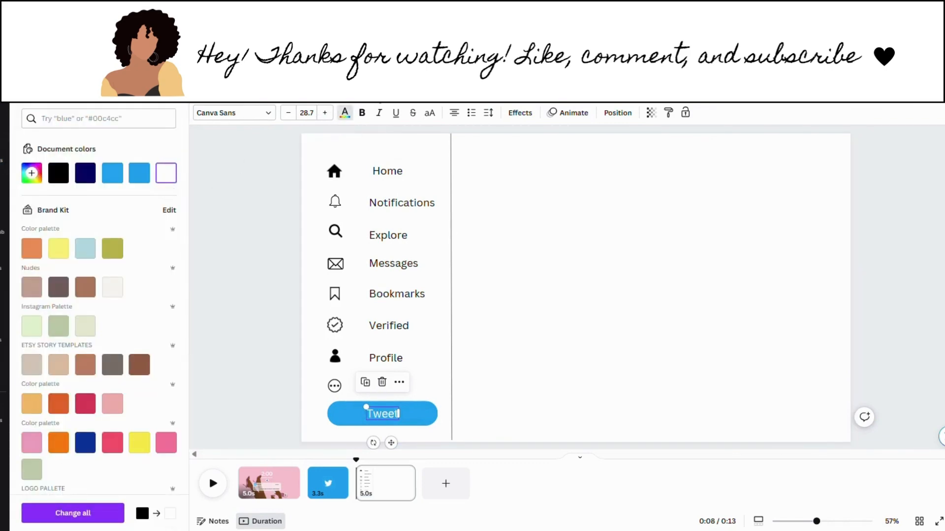
pyautogui.click(499, 297)
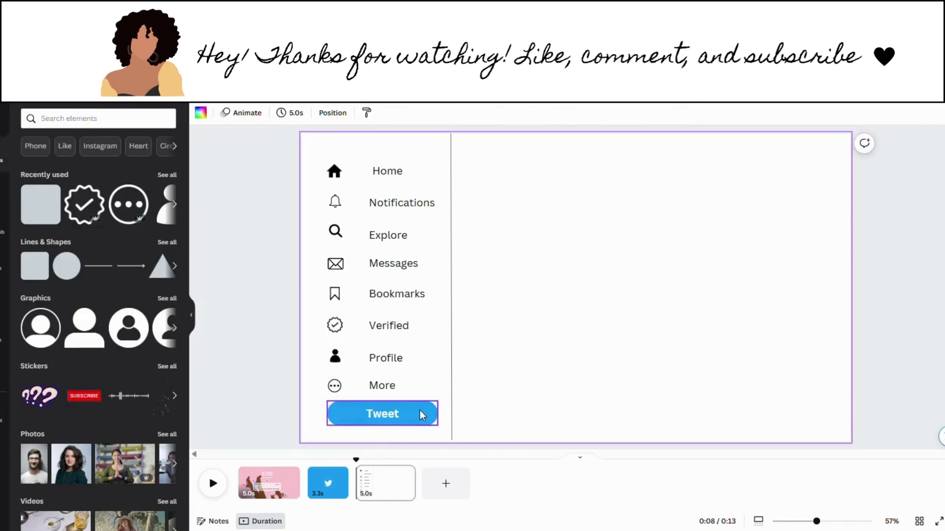
# Step: Nudge the Tweet button slightly to the right
pyautogui.moveTo(419, 433); pyautogui.dragTo(358, 410)
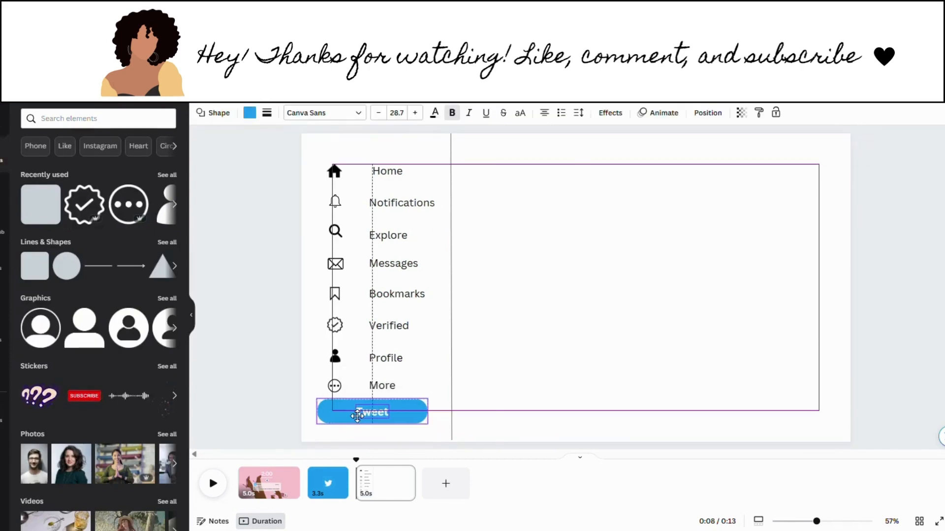
pyautogui.click(527, 394)
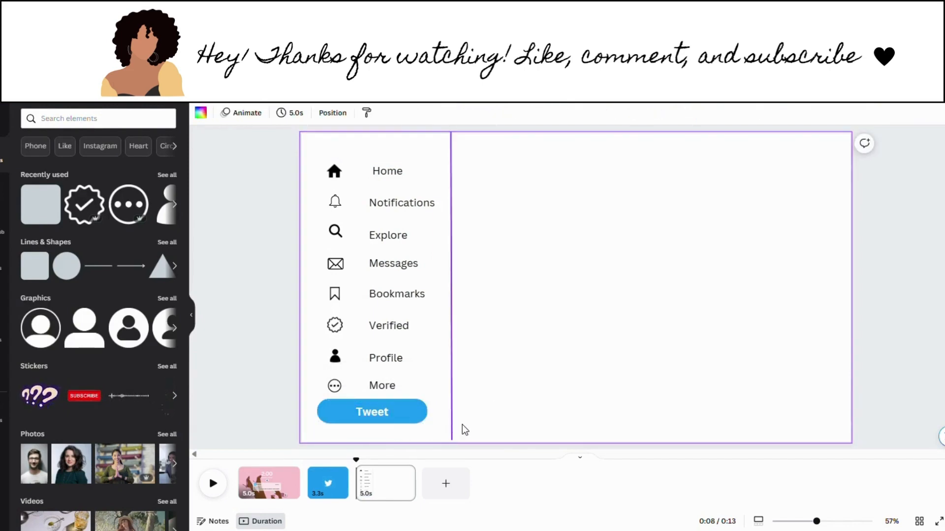
pyautogui.doubleClick(385, 412)
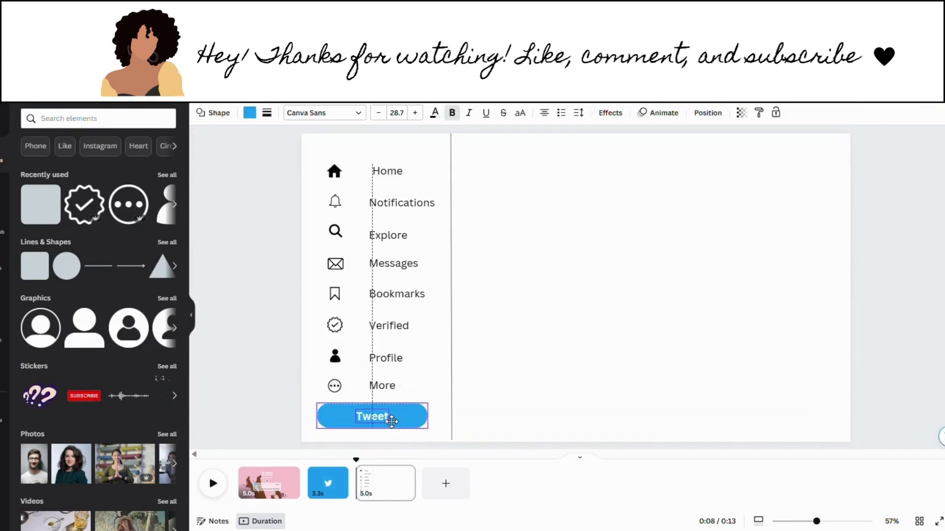
pyautogui.click(473, 407)
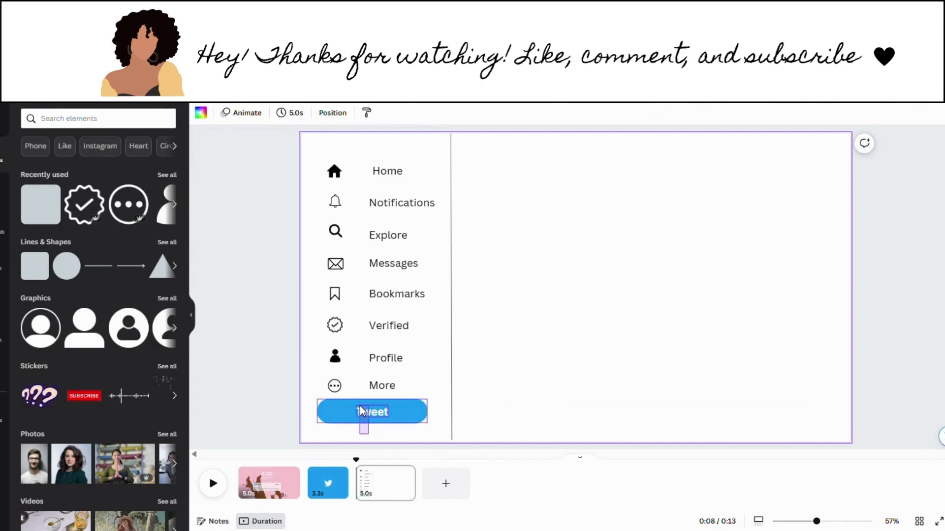
pyautogui.moveTo(359, 406); pyautogui.dragTo(373, 413)
pyautogui.click(512, 369)
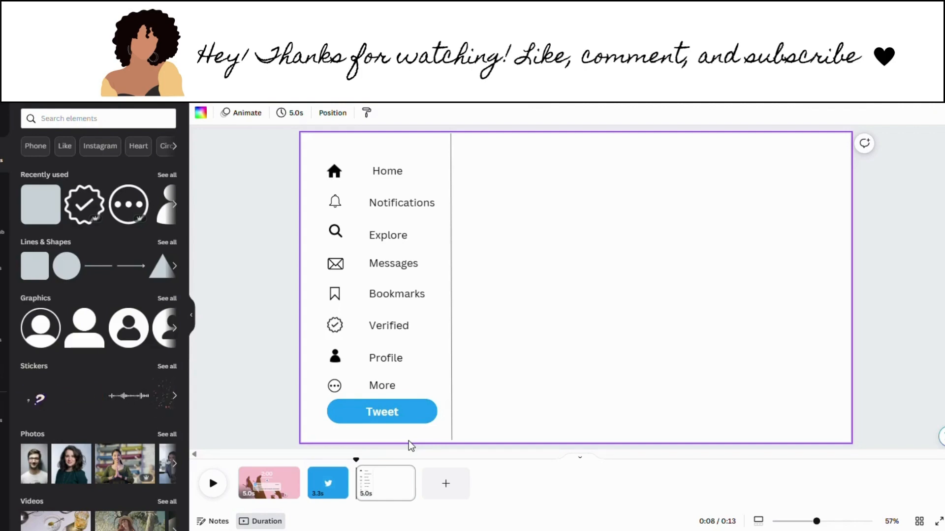
# Step: Narrow the blue pill and shift the Tweet label toward its left side
pyautogui.click(424, 410)
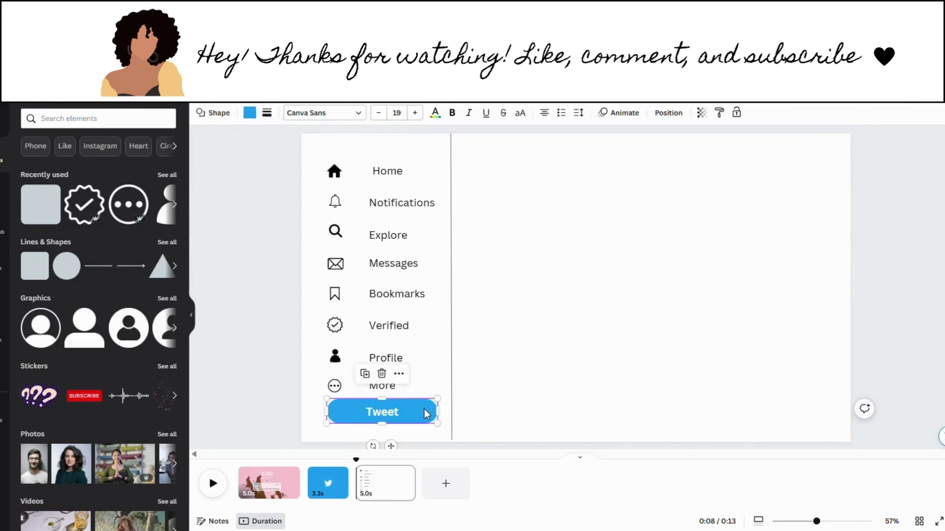
pyautogui.moveTo(442, 418); pyautogui.dragTo(425, 418)
pyautogui.click(518, 405)
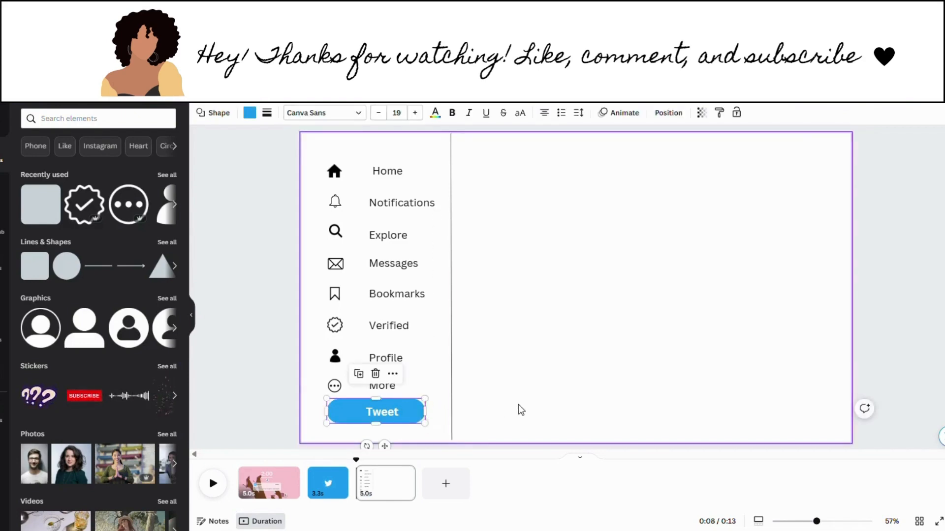
pyautogui.click(388, 409)
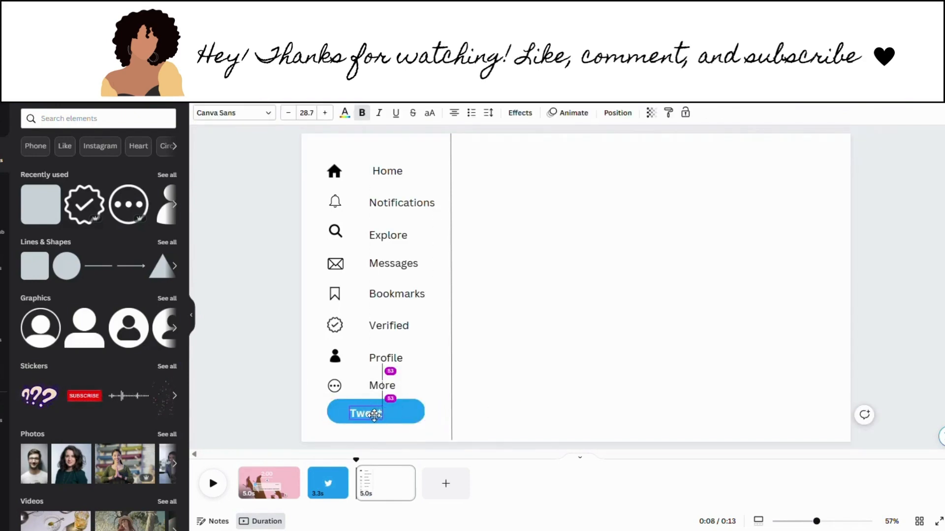
pyautogui.moveTo(388, 409); pyautogui.dragTo(363, 414)
pyautogui.click(557, 392)
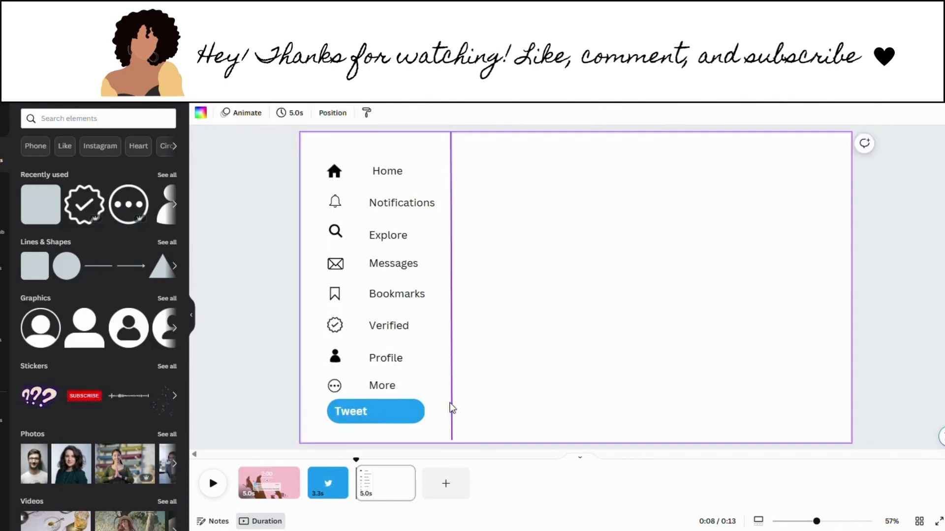
pyautogui.click(403, 411)
pyautogui.moveTo(431, 423); pyautogui.dragTo(408, 422)
pyautogui.click(552, 407)
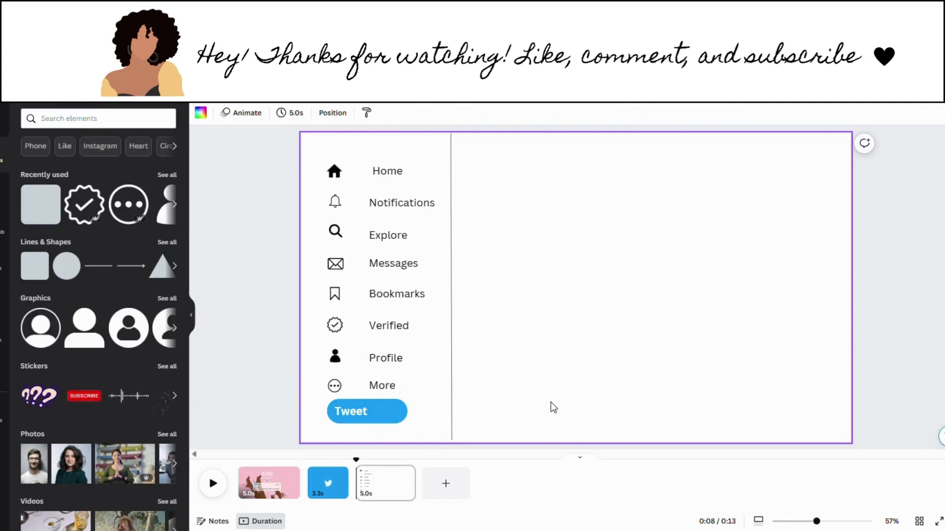
# Step: Widen the pill slightly again and centre the Tweet label on it
pyautogui.doubleClick(351, 410)
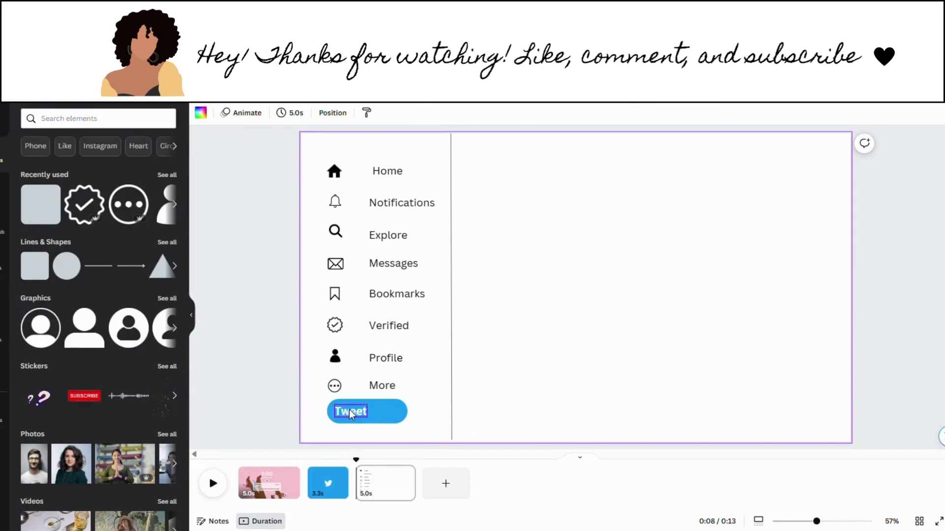
pyautogui.moveTo(350, 411); pyautogui.dragTo(374, 415)
pyautogui.click(547, 403)
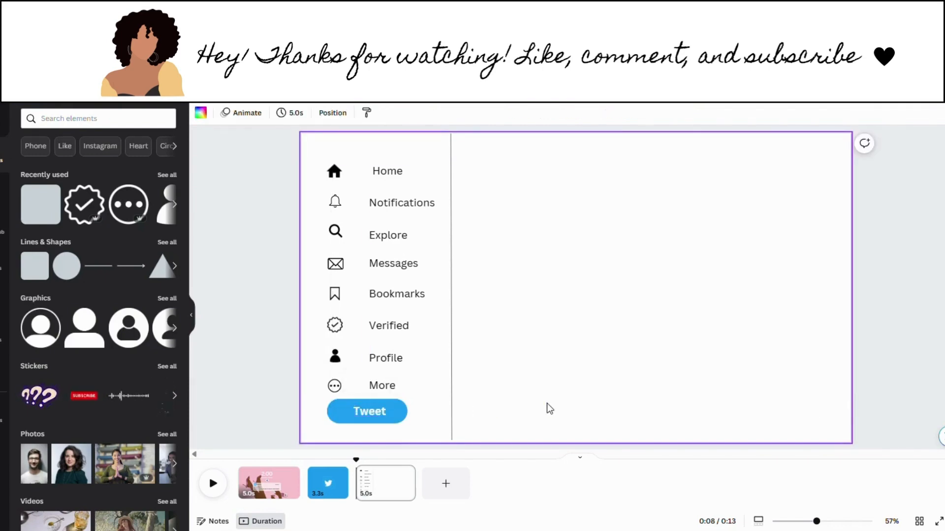
pyautogui.click(401, 420)
pyautogui.moveTo(413, 425); pyautogui.dragTo(433, 424)
pyautogui.click(513, 420)
pyautogui.doubleClick(369, 410)
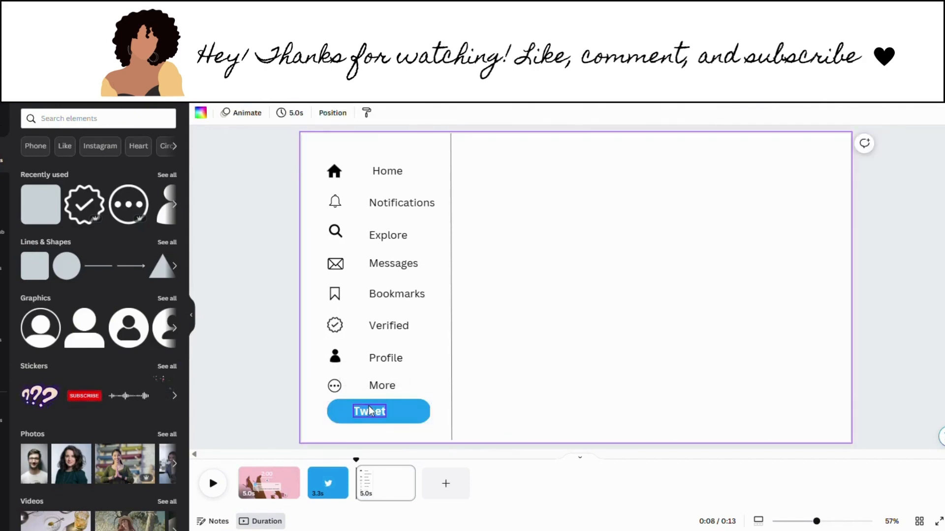
pyautogui.moveTo(369, 409); pyautogui.dragTo(389, 413)
pyautogui.click(556, 391)
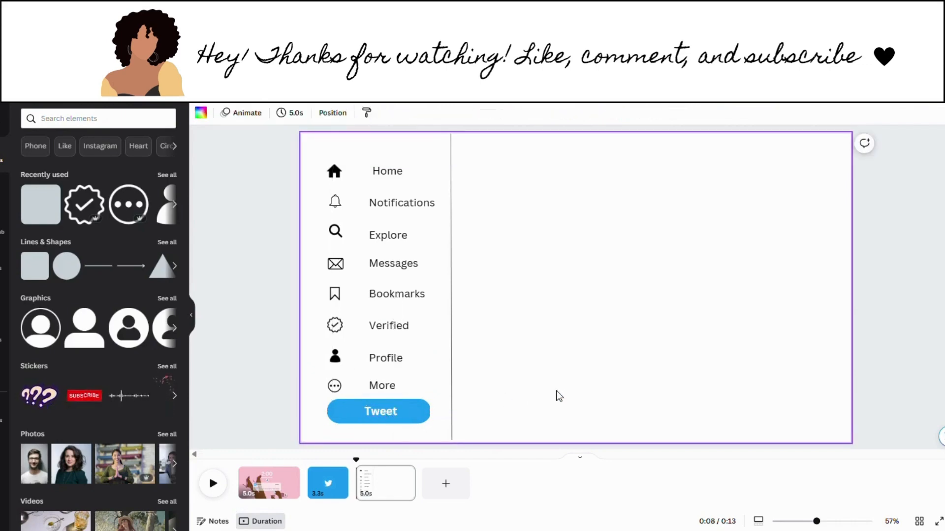
pyautogui.doubleClick(377, 411)
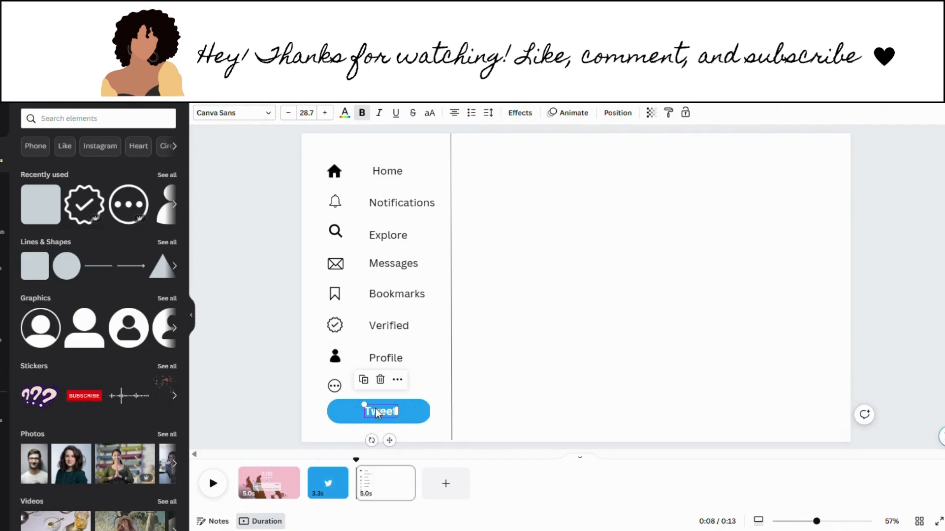
pyautogui.moveTo(377, 411); pyautogui.dragTo(385, 415)
pyautogui.click(562, 396)
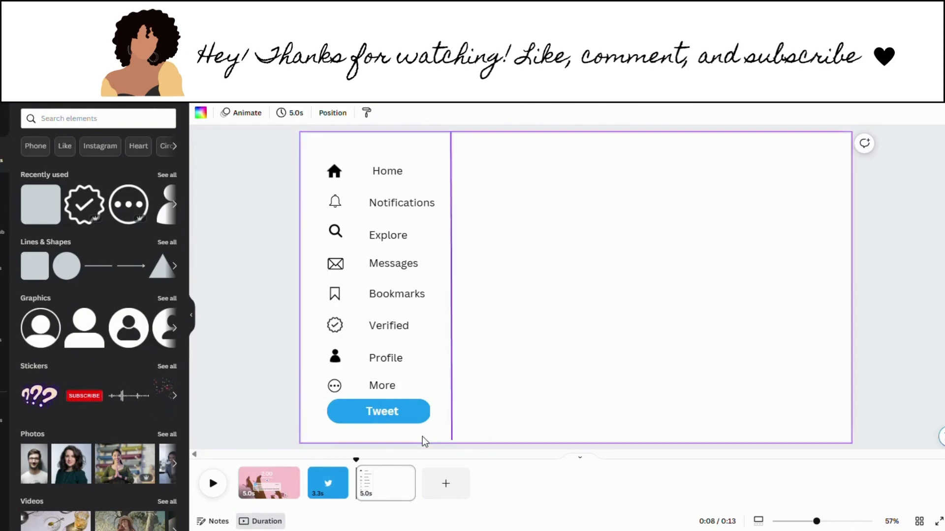
pyautogui.click(361, 411)
# Step: Delete the Tweet button and shift the eight menu labels left toward their icons
pyautogui.press('Delete')
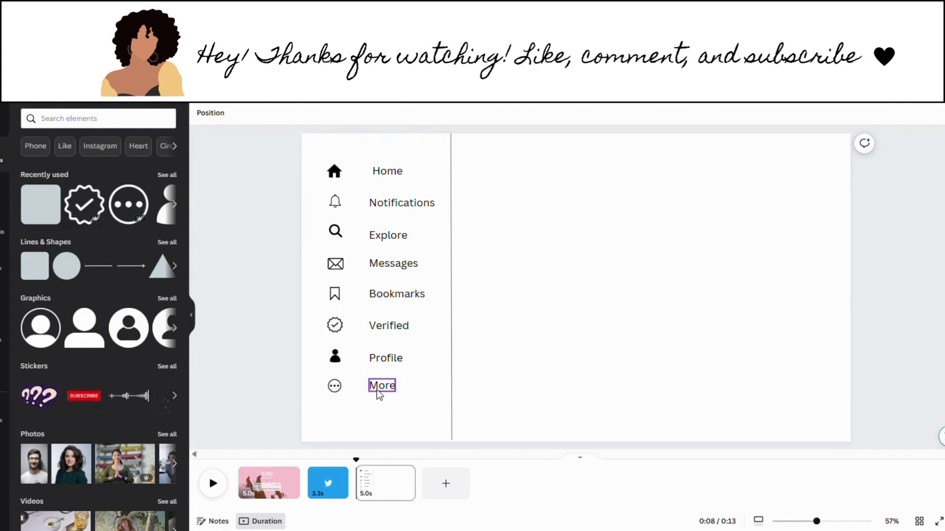
pyautogui.moveTo(383, 412); pyautogui.dragTo(377, 194)
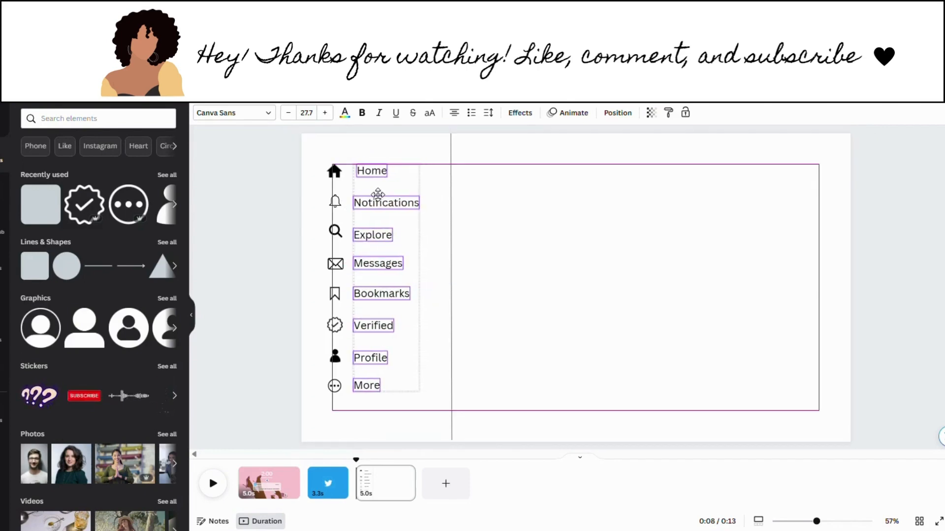
pyautogui.click(496, 258)
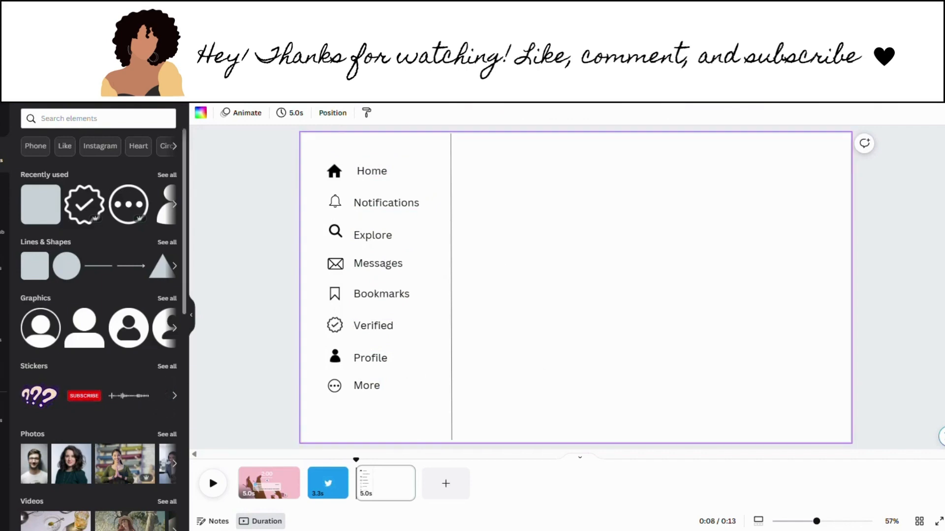
# Step: Add a rounded square in the same blue and flatten it into a pill below More
pyautogui.click(36, 268)
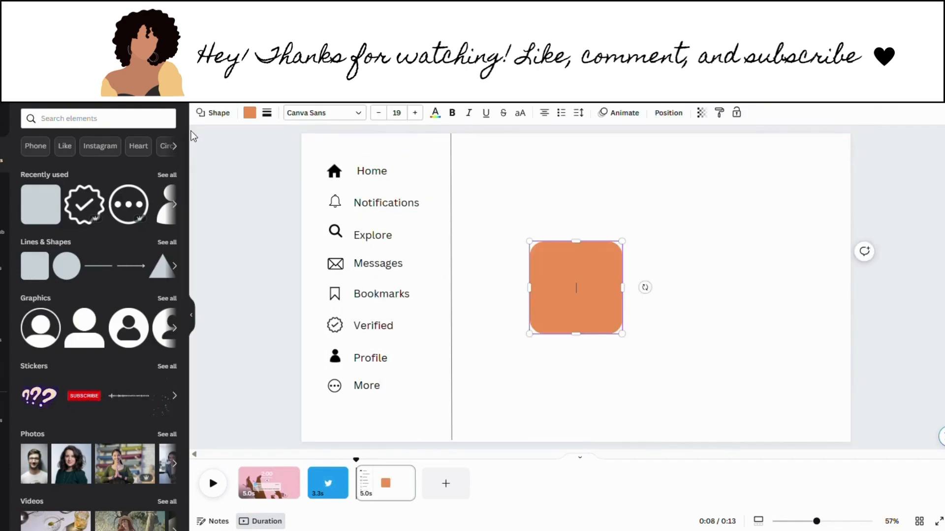
pyautogui.click(250, 113)
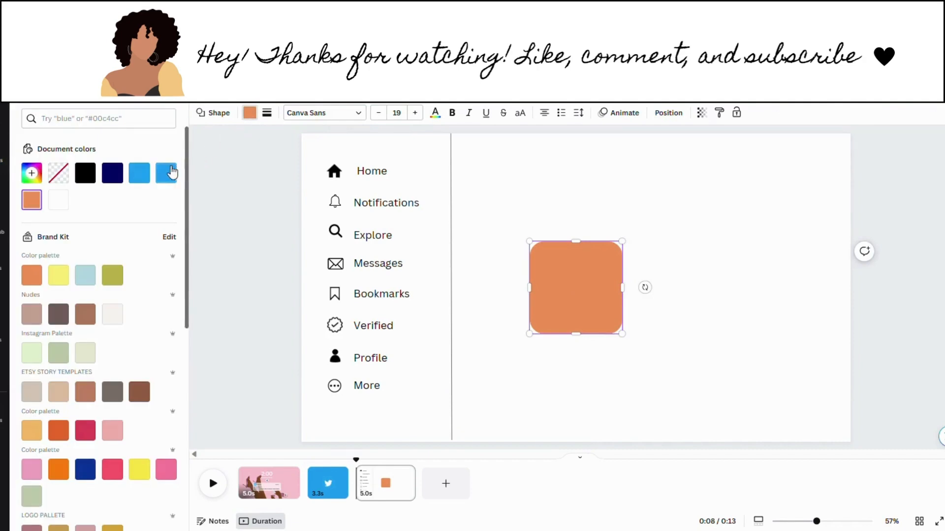
pyautogui.click(139, 172)
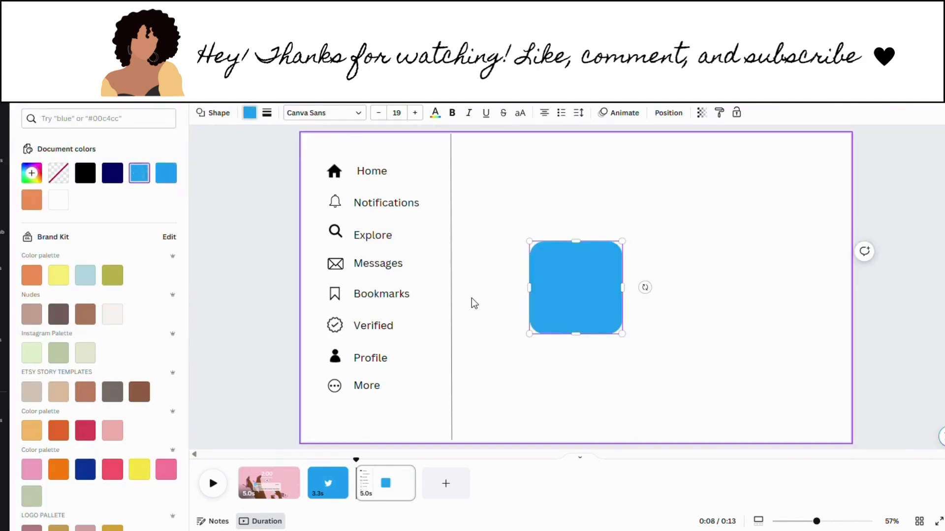
pyautogui.moveTo(579, 339); pyautogui.dragTo(372, 414)
pyautogui.click(575, 235)
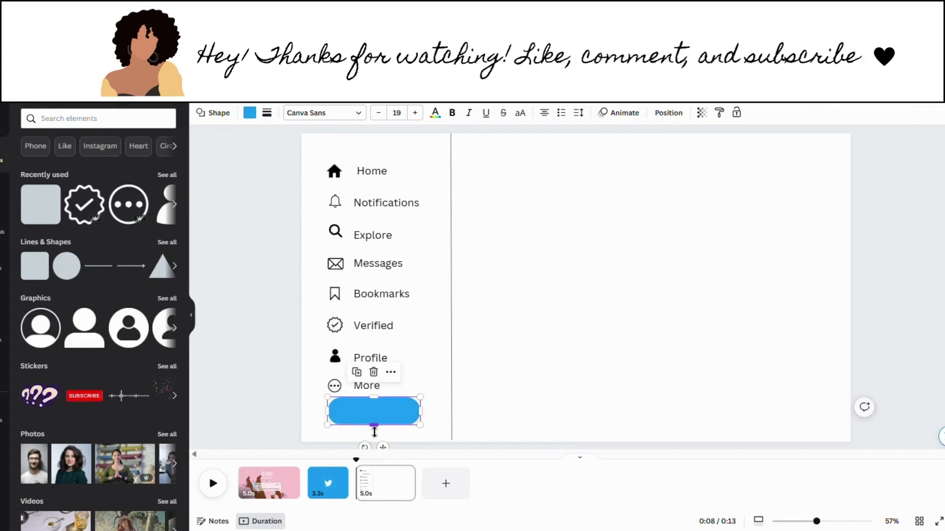
# Step: Add a white bold 'Tweet' label on the blue button
pyautogui.click(544, 388)
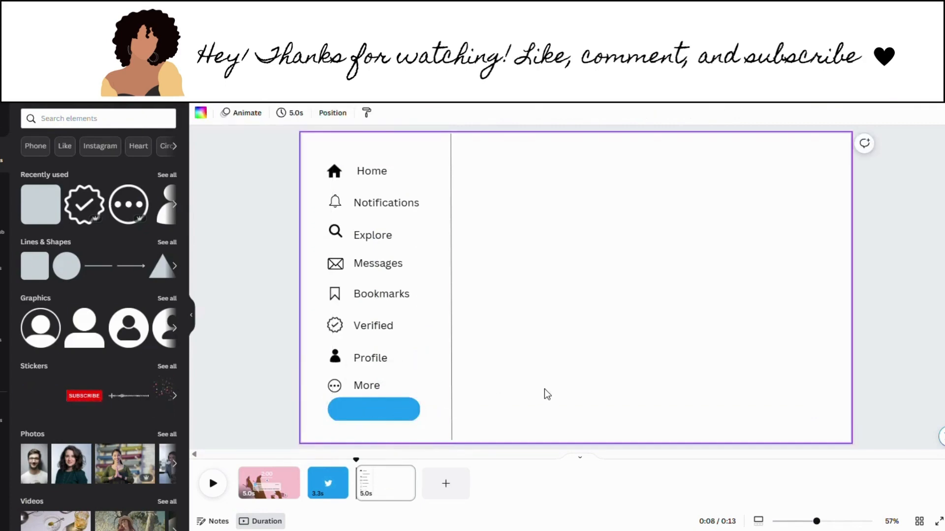
pyautogui.write('tW')
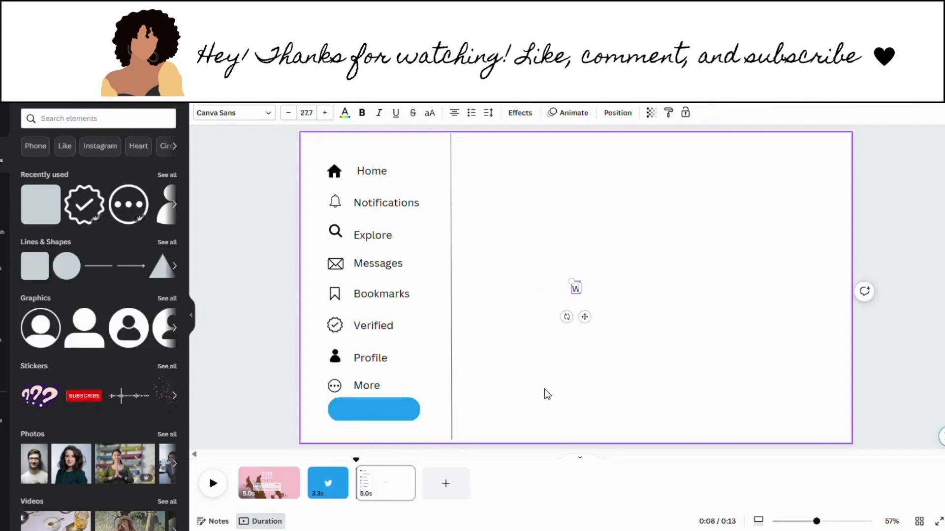
pyautogui.press('BackSpace')
pyautogui.write('t')
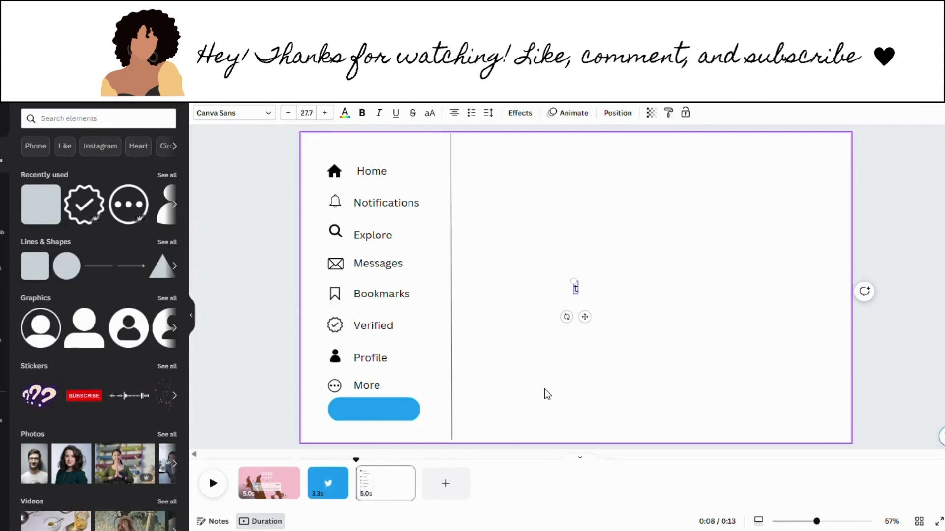
pyautogui.press('BackSpace')
pyautogui.write('Tweet')
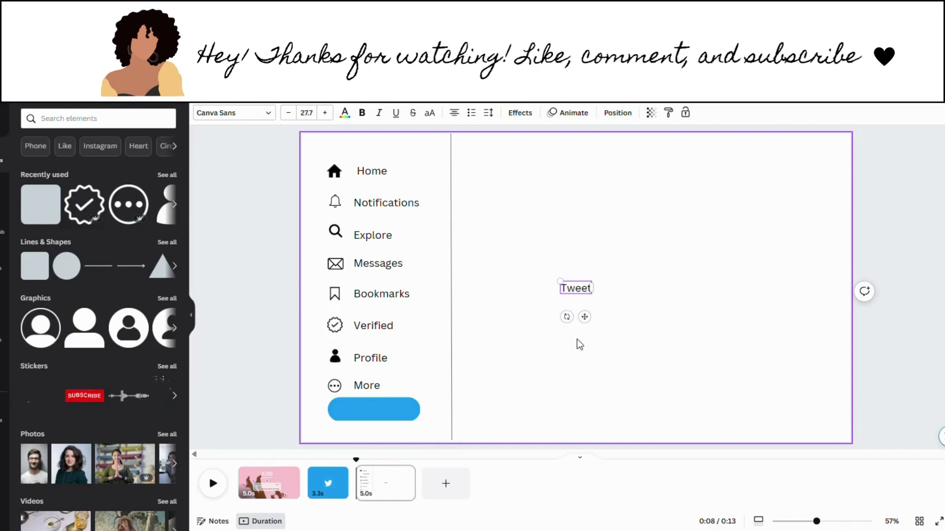
pyautogui.click(583, 299)
pyautogui.click(577, 293)
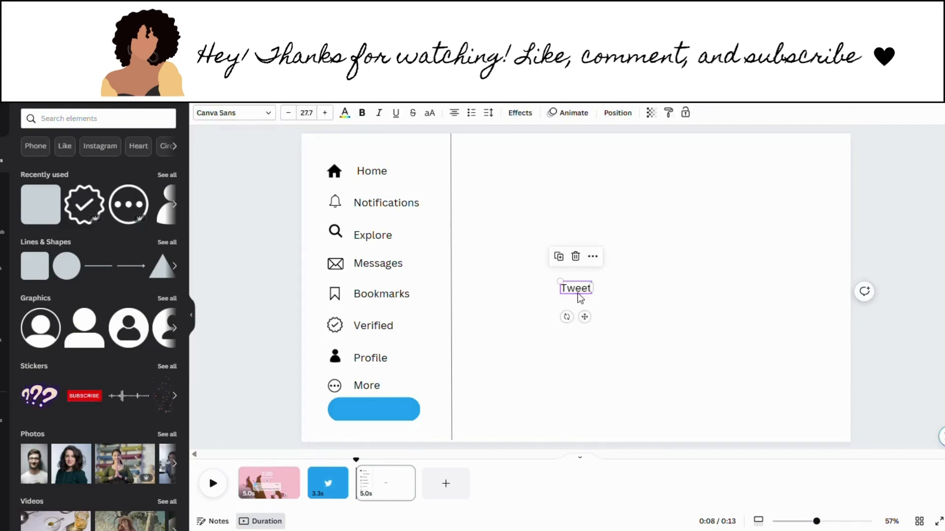
pyautogui.click(344, 113)
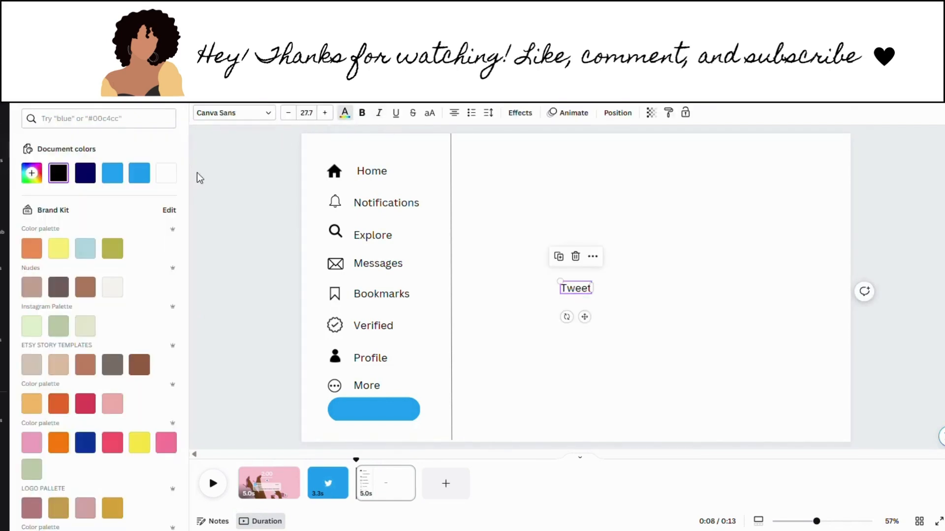
pyautogui.click(165, 172)
pyautogui.moveTo(584, 317); pyautogui.dragTo(390, 445)
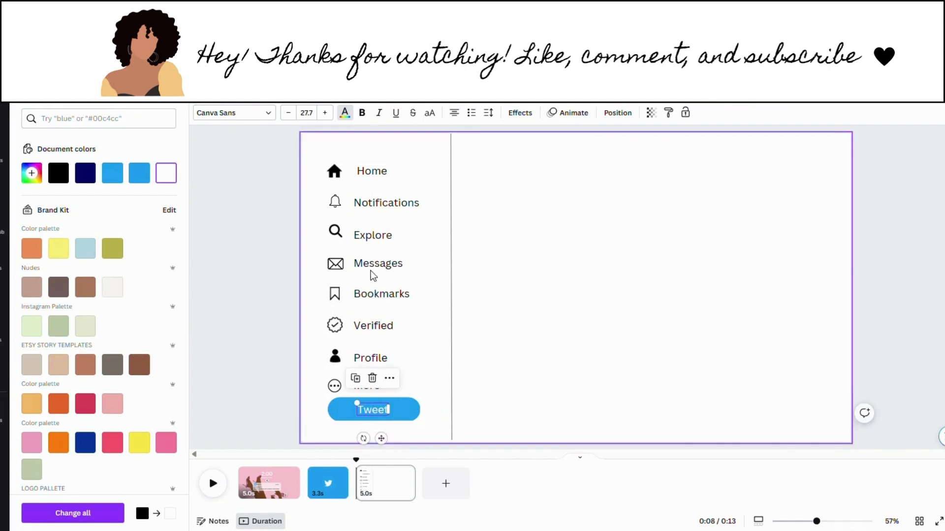
pyautogui.click(370, 125)
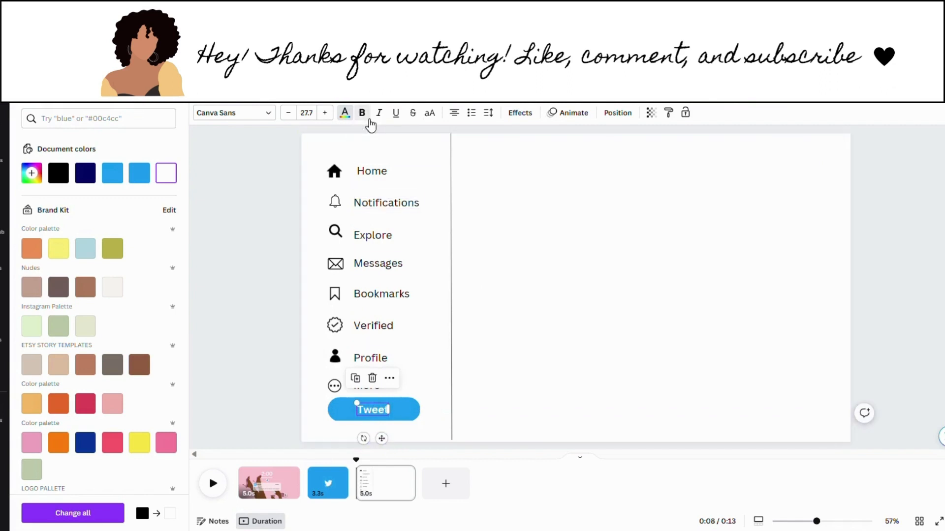
pyautogui.click(509, 325)
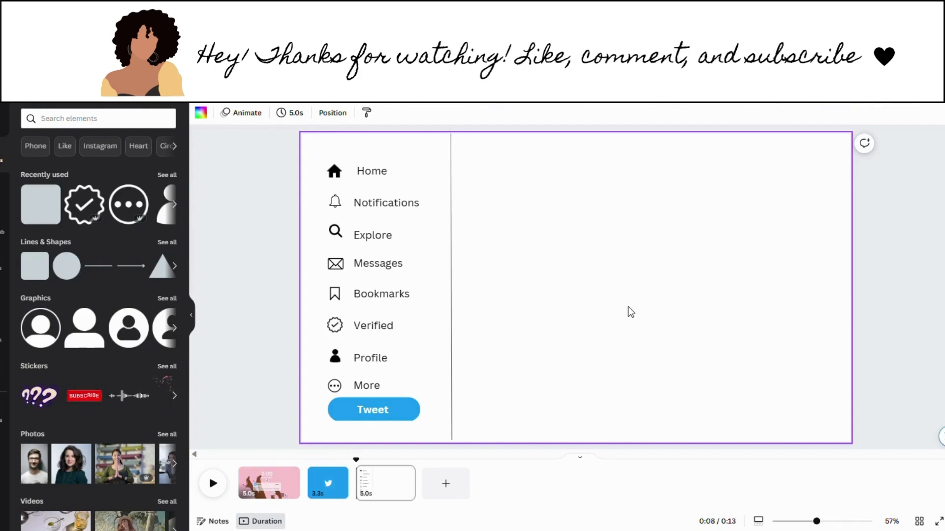
pyautogui.click(121, 117)
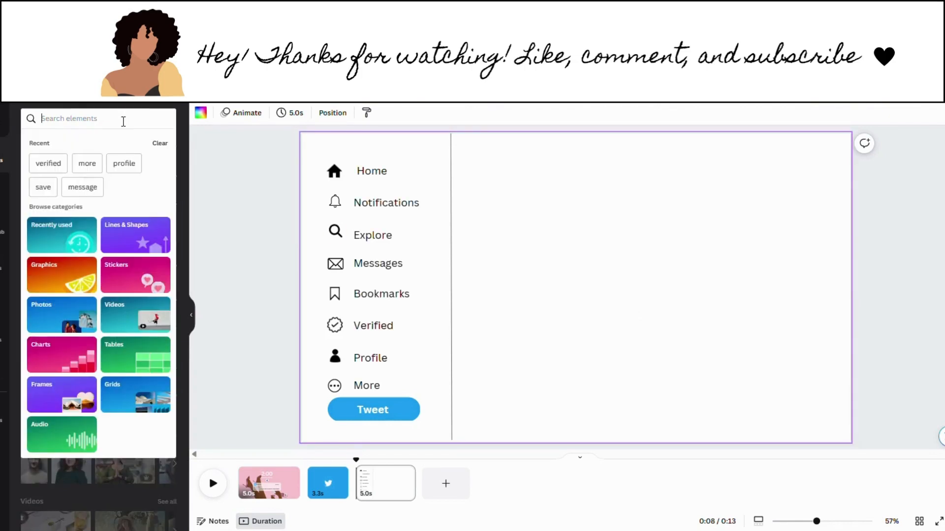
# Step: Add a circle frame from a 'frame' search, resized to 90×90 at the post's top left
pyautogui.write('frame')
pyautogui.press('Return')
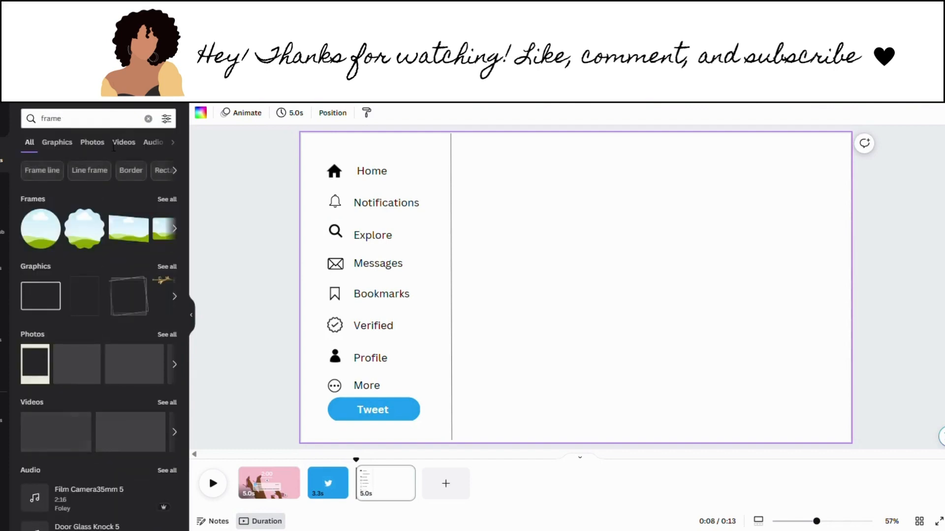
pyautogui.click(51, 236)
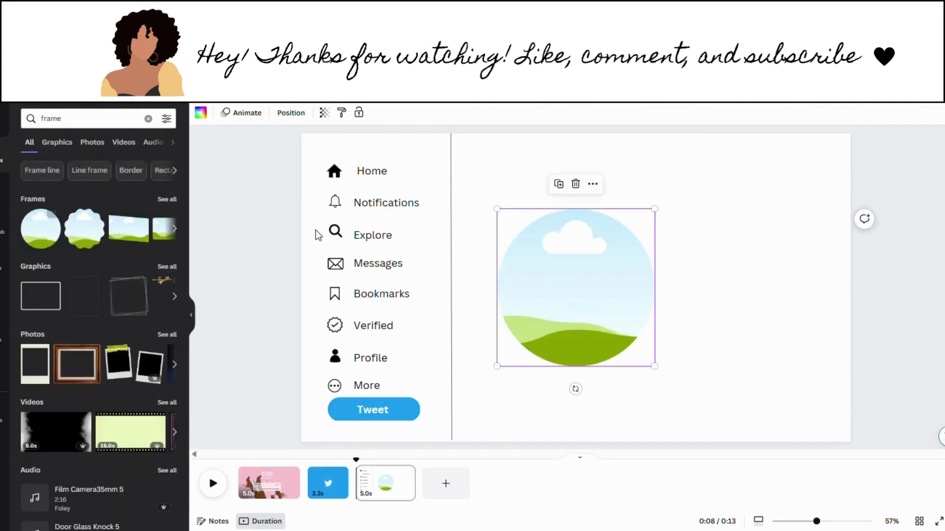
pyautogui.moveTo(504, 375); pyautogui.dragTo(506, 211)
pyautogui.click(686, 231)
pyautogui.click(651, 229)
pyautogui.click(663, 229)
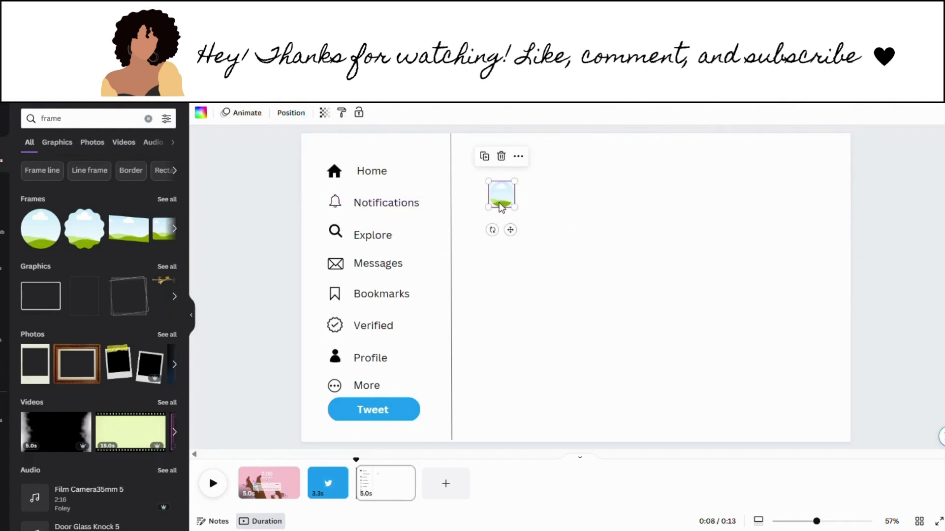
pyautogui.click(568, 234)
# Step: Add a text box reading 'It girl tutorials', place it beside the circle frame, and make it bold
pyautogui.press('t')
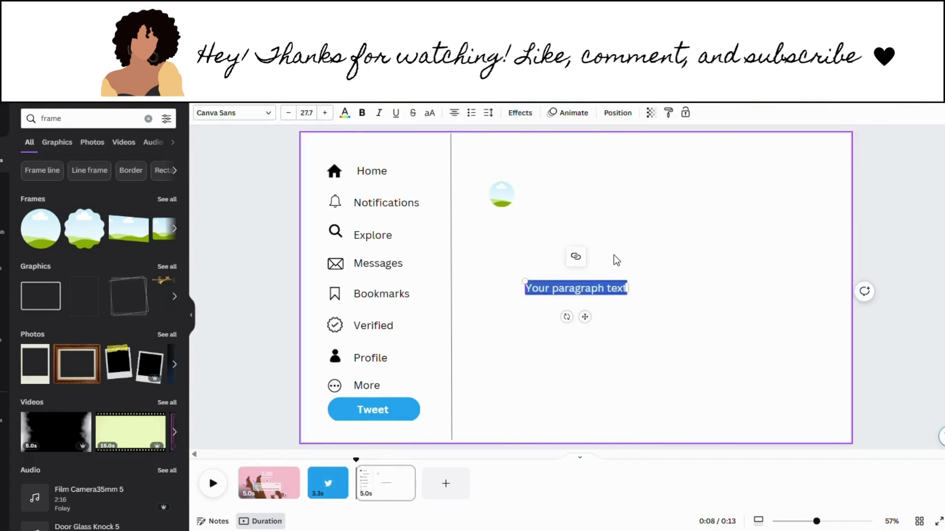
pyautogui.doubleClick(561, 291)
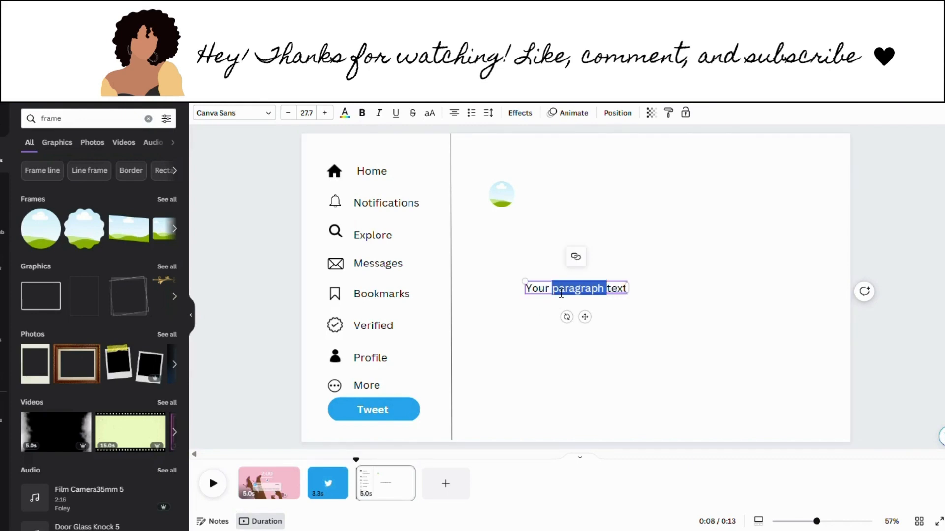
pyautogui.click(561, 294)
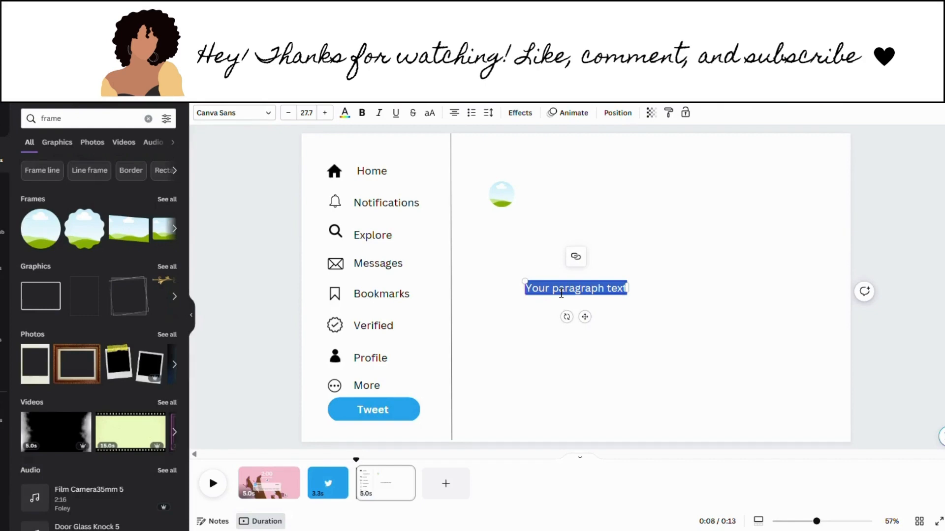
pyautogui.press('BackSpace')
pyautogui.write('T')
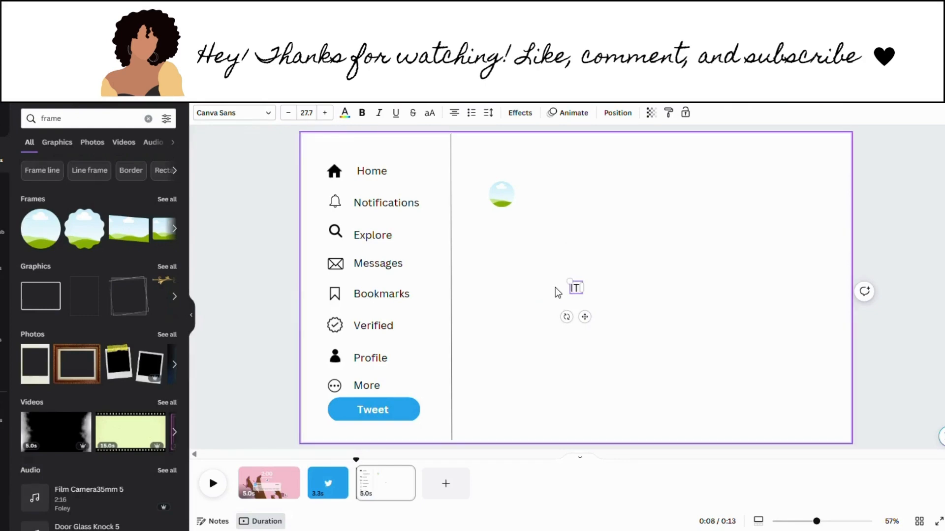
pyautogui.press('BackSpace')
pyautogui.press('BackSpace')
pyautogui.write('It girl')
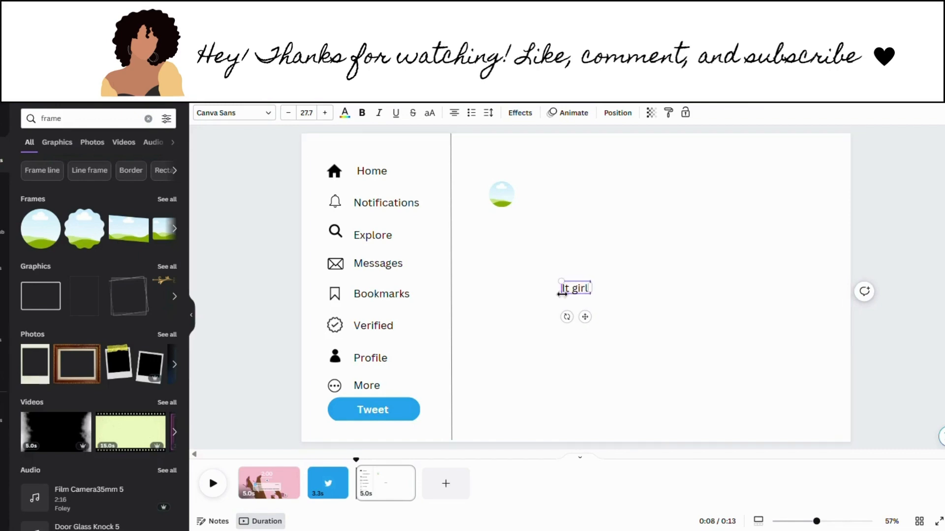
pyautogui.write(' tutorials')
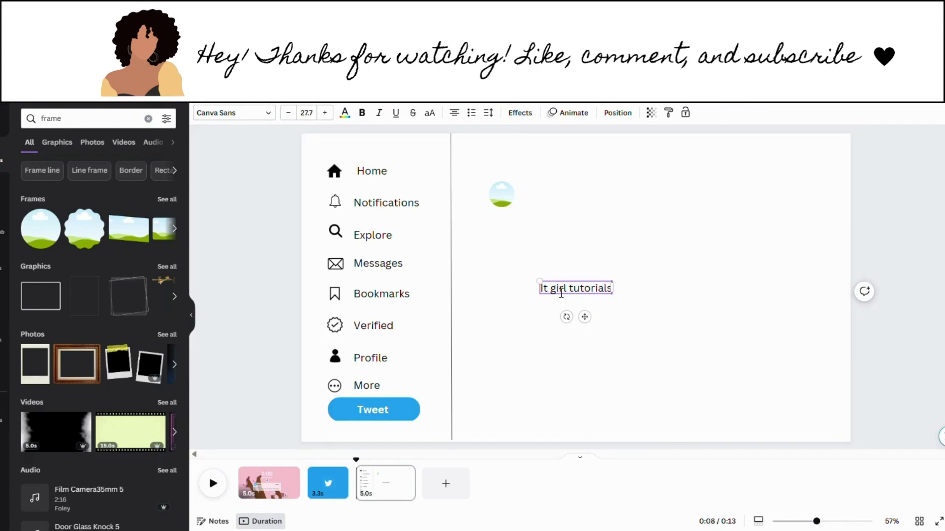
pyautogui.moveTo(563, 302); pyautogui.dragTo(546, 198)
pyautogui.click(362, 113)
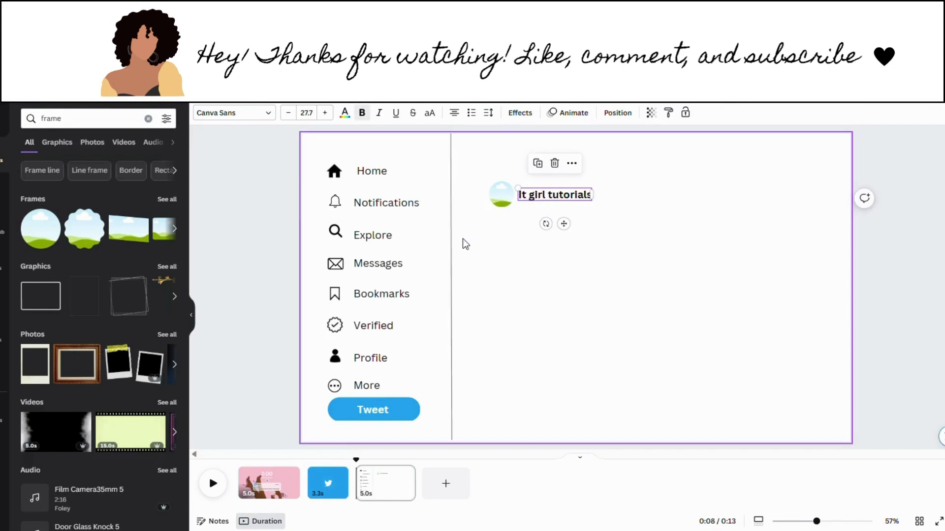
pyautogui.click(462, 238)
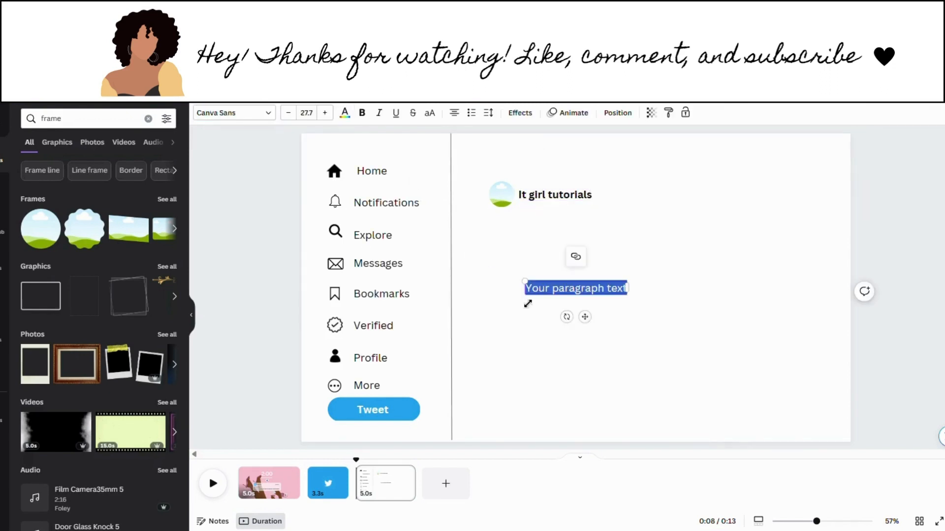
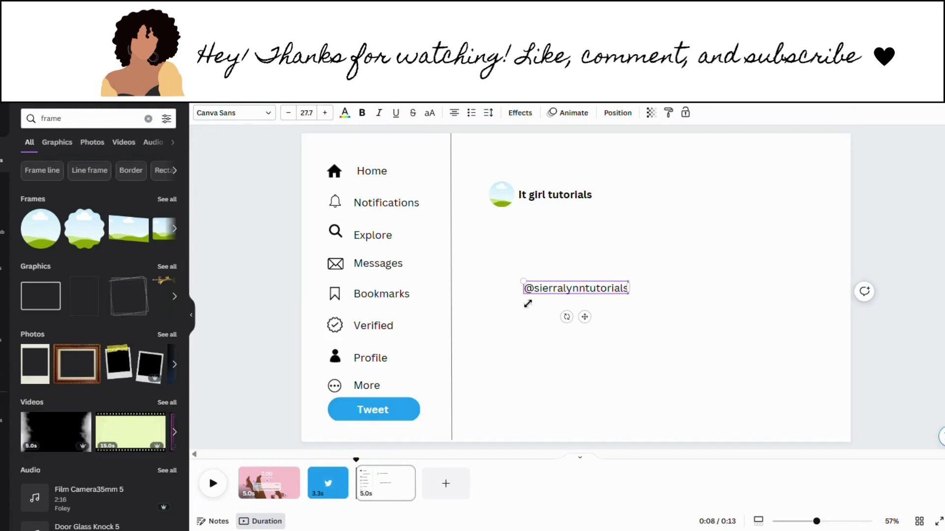
# Step: Add the account handle as text beside 'It girl tutorials'
pyautogui.moveTo(548, 302); pyautogui.dragTo(620, 211)
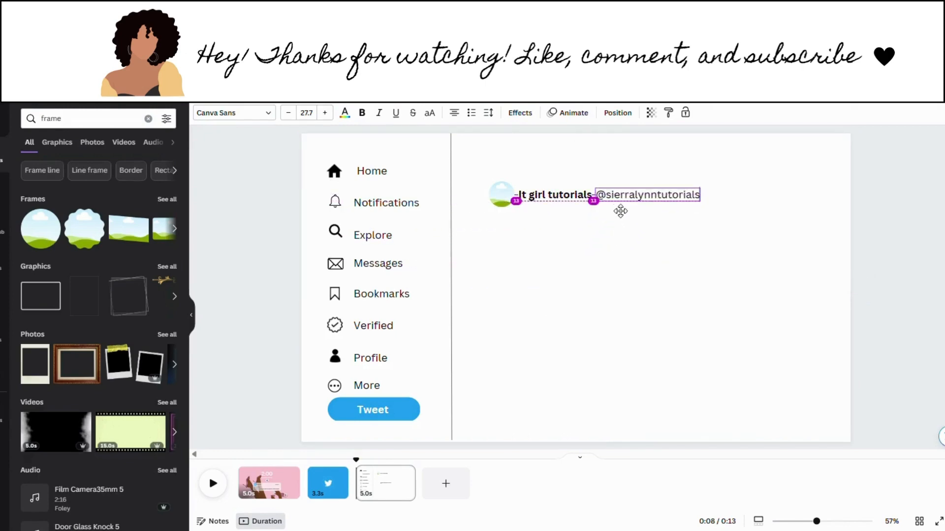
pyautogui.click(607, 234)
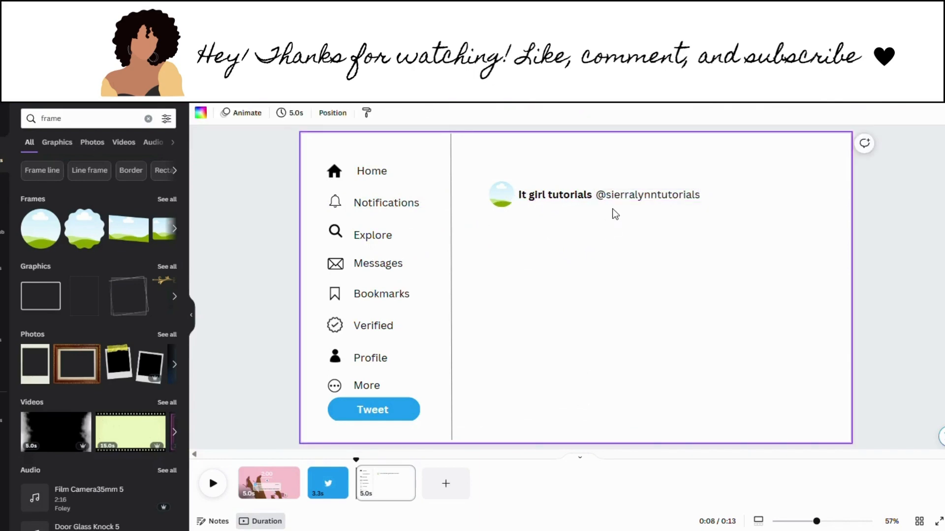
# Step: Colour the handle text light grey (#a6a6a6)
pyautogui.click(609, 196)
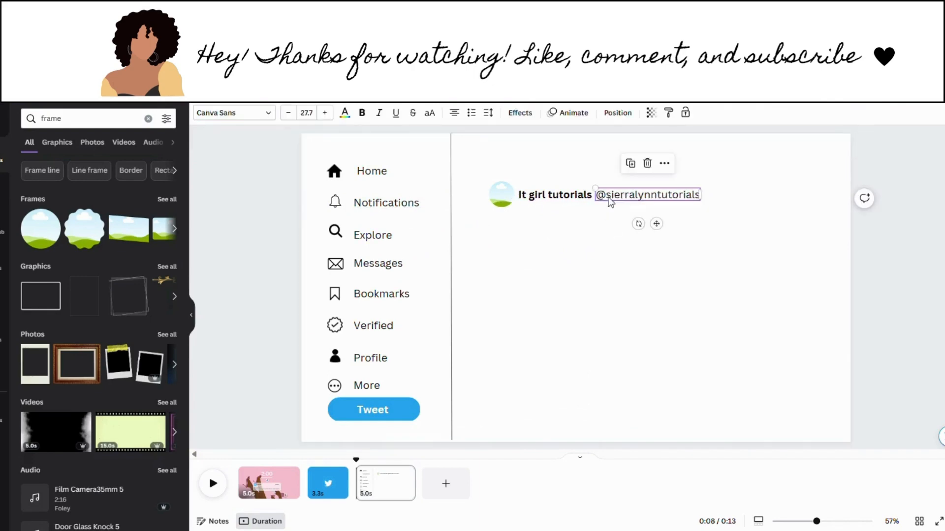
pyautogui.click(344, 112)
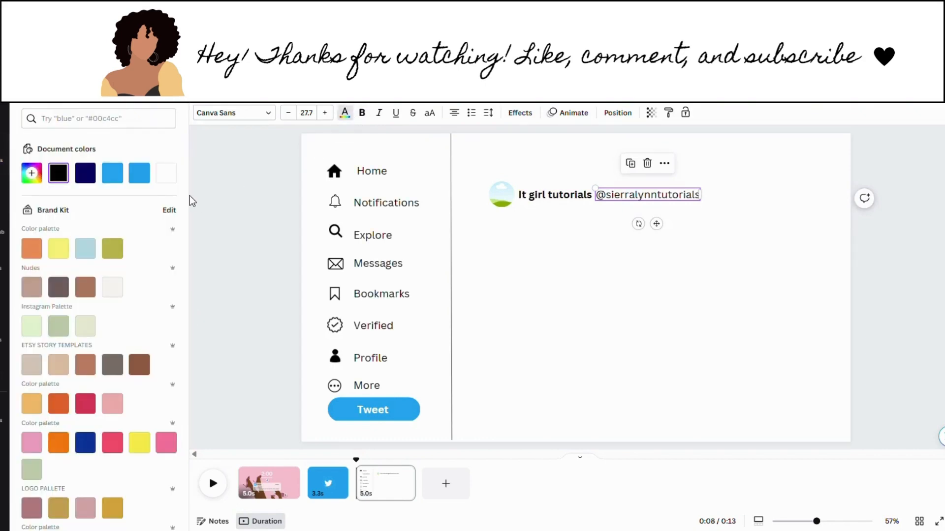
pyautogui.moveTo(185, 192); pyautogui.dragTo(181, 370)
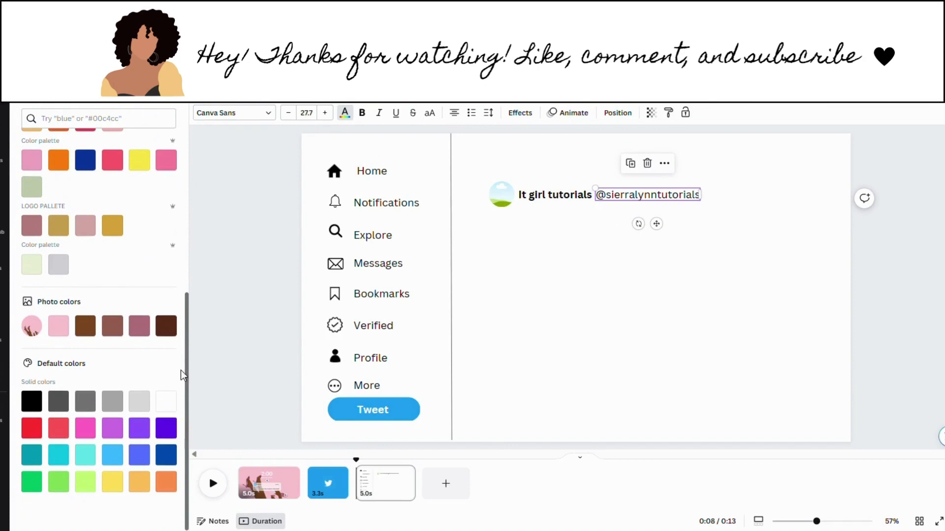
pyautogui.click(134, 406)
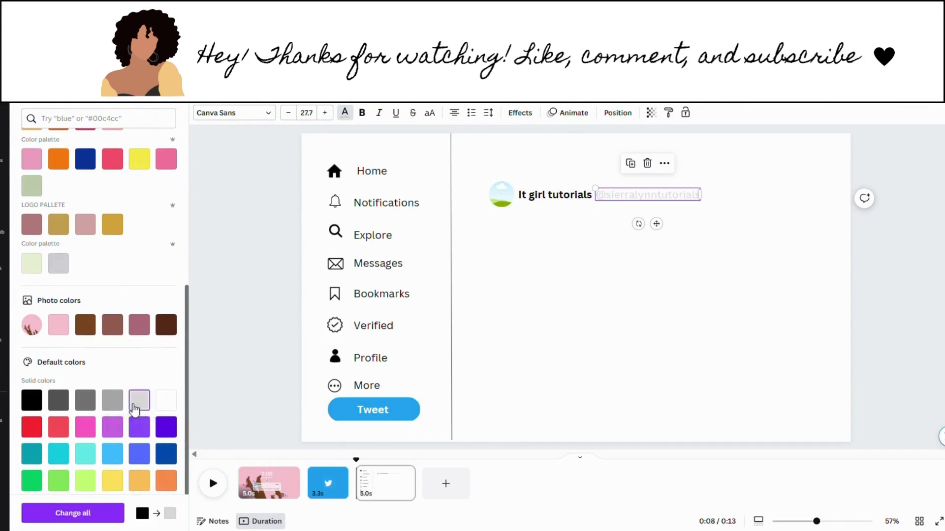
pyautogui.click(118, 404)
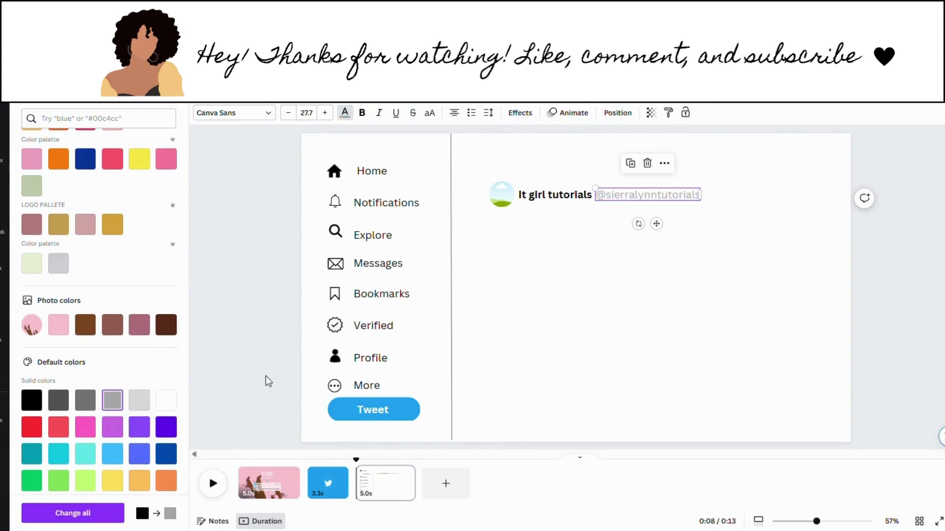
pyautogui.click(618, 280)
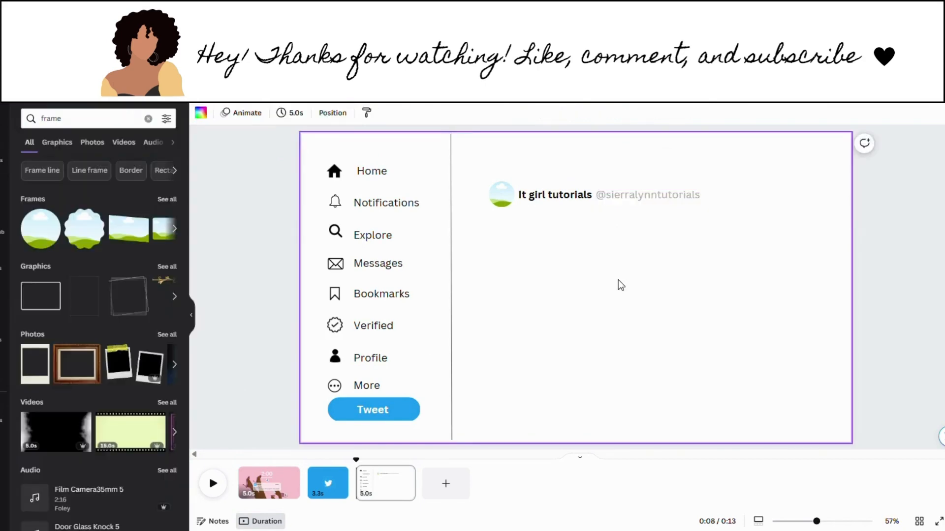
pyautogui.click(619, 196)
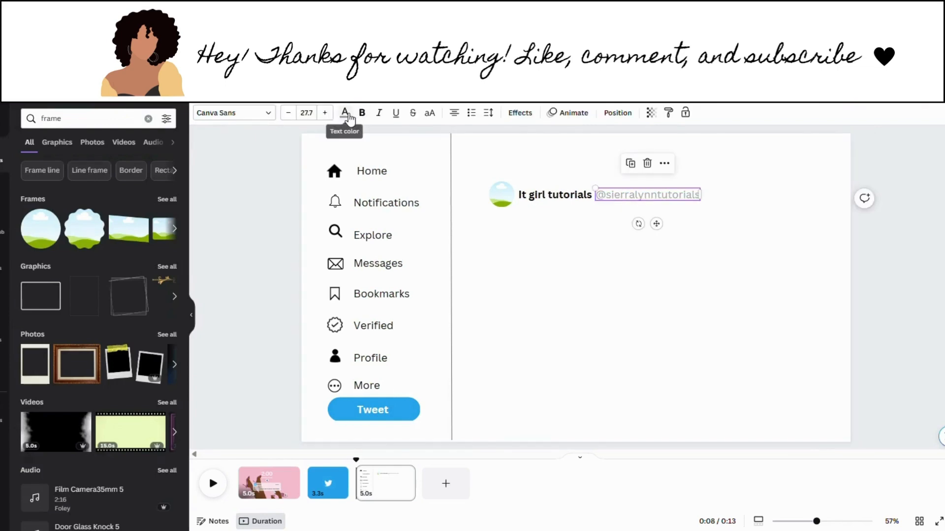
pyautogui.click(345, 114)
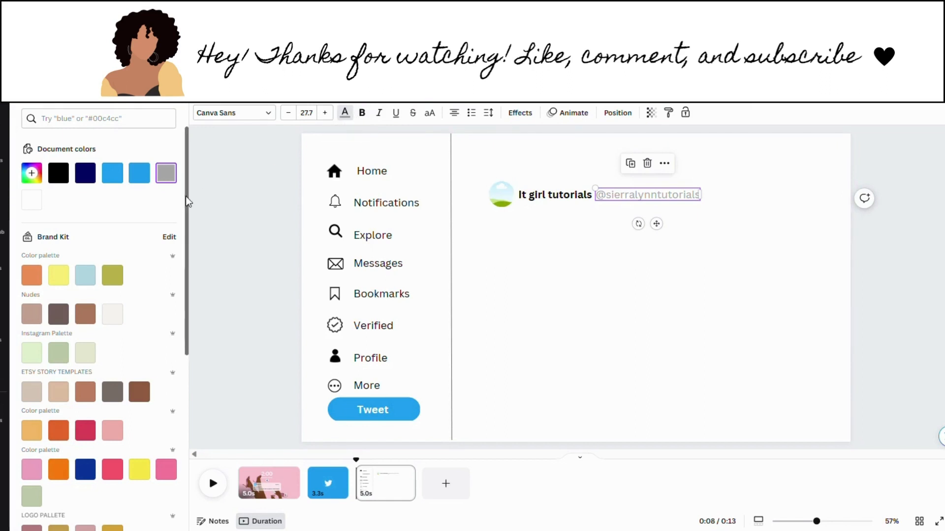
pyautogui.scroll(-3, 180, 246)
pyautogui.scroll(-3, 180, 290)
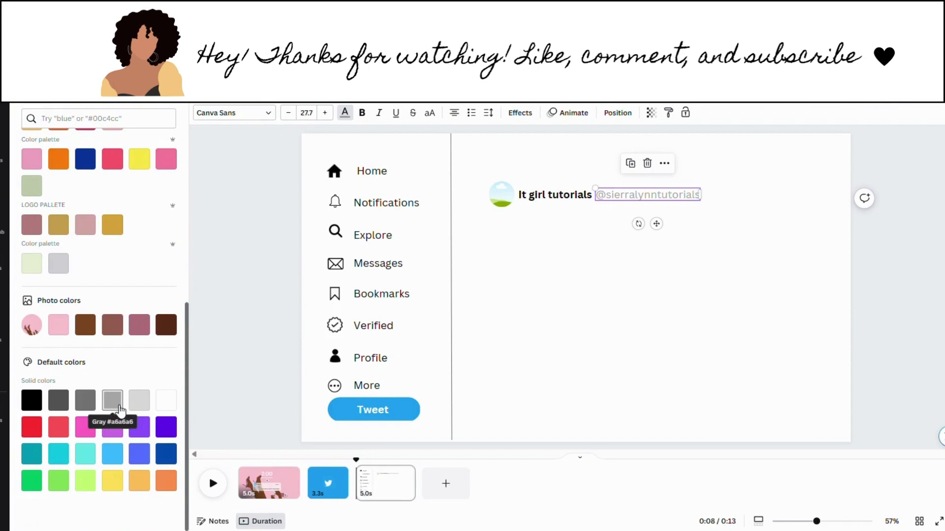
pyautogui.click(589, 297)
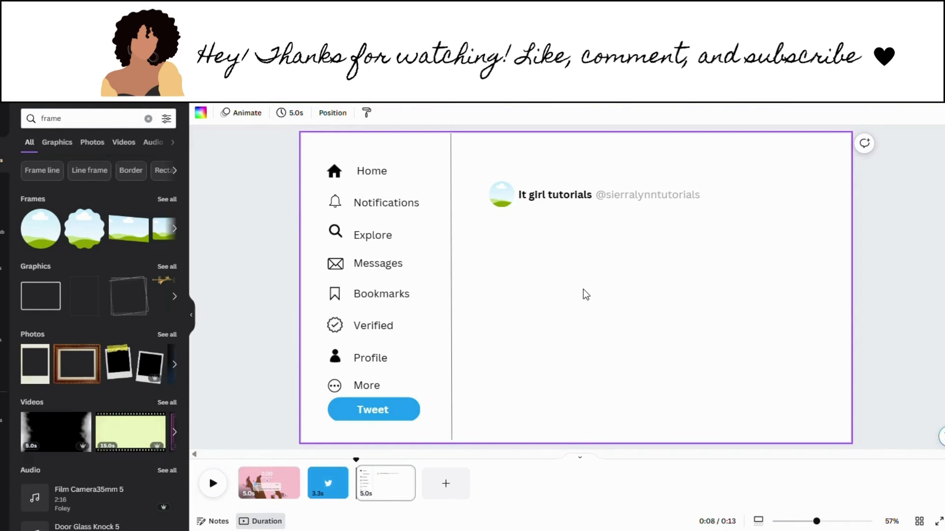
# Step: Add a placeholder paragraph text box and shift the account handle right to make room
pyautogui.press('t')
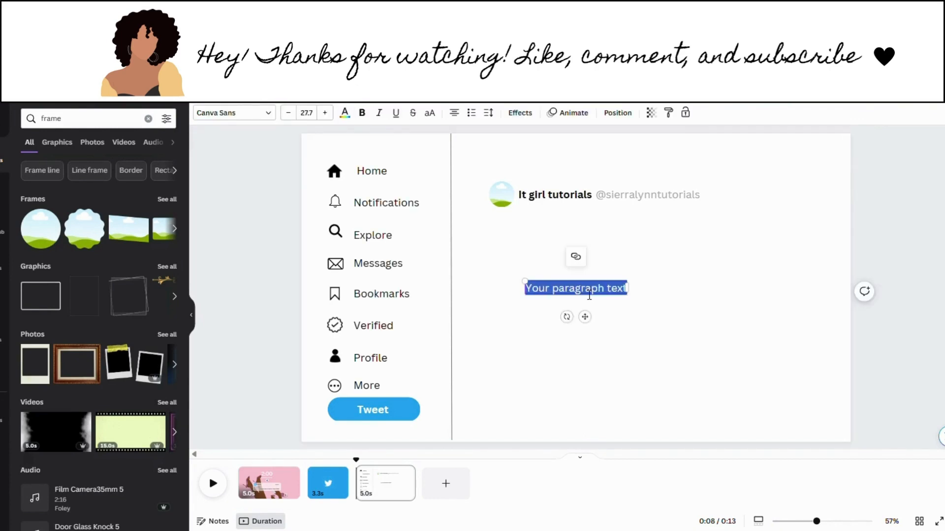
pyautogui.moveTo(640, 195); pyautogui.dragTo(665, 196)
pyautogui.click(656, 247)
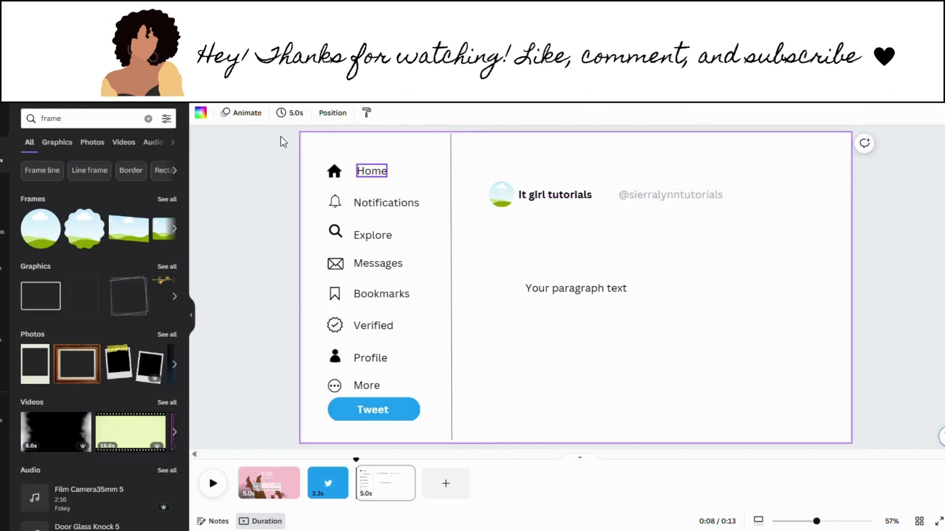
# Step: Search Elements for 'heart' and add the Red Heart Shape graphic
pyautogui.click(148, 119)
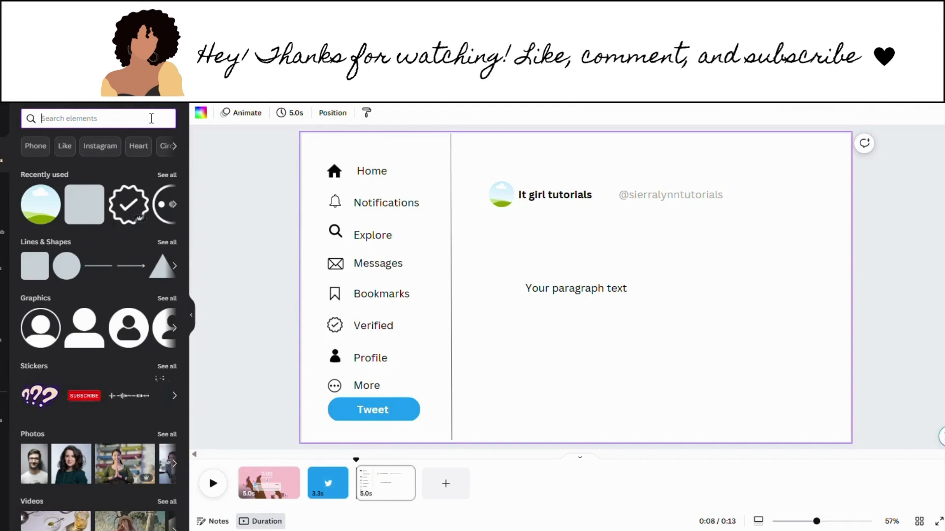
pyautogui.write('hea')
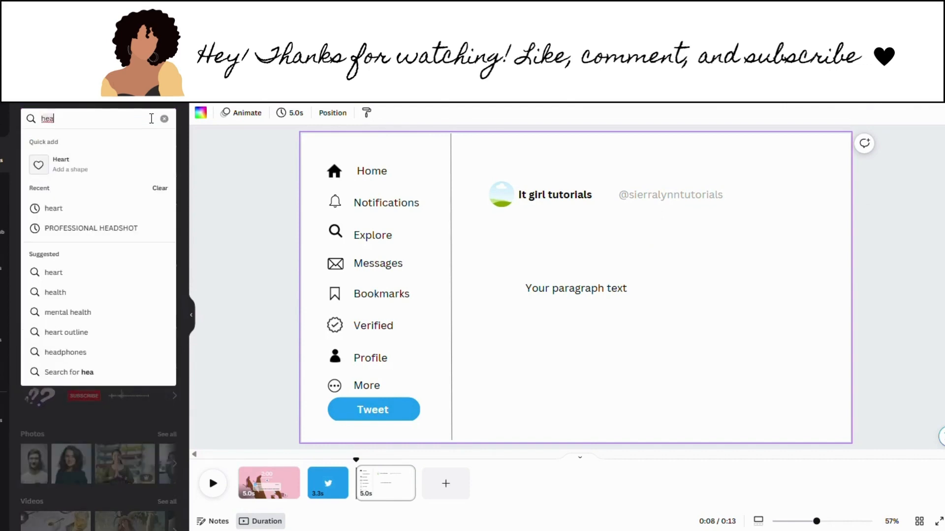
pyautogui.write('rt')
pyautogui.click(137, 208)
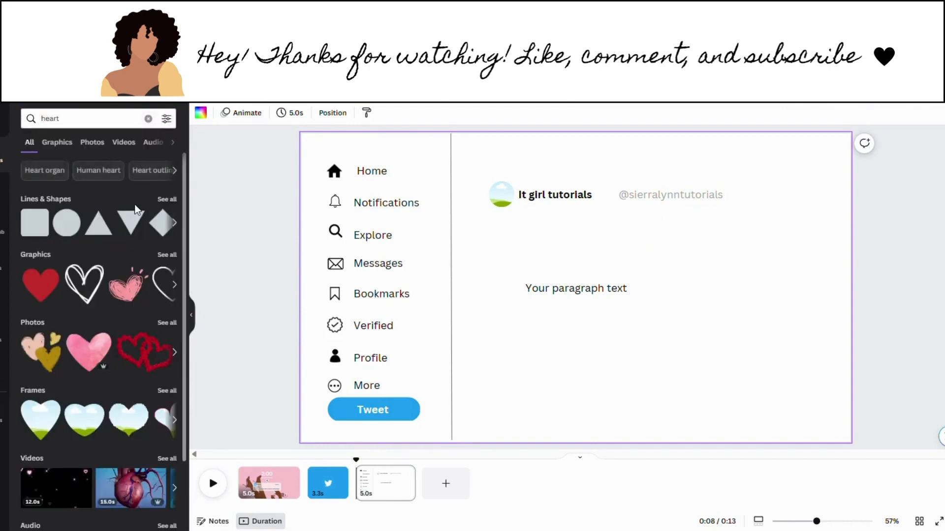
pyautogui.click(52, 273)
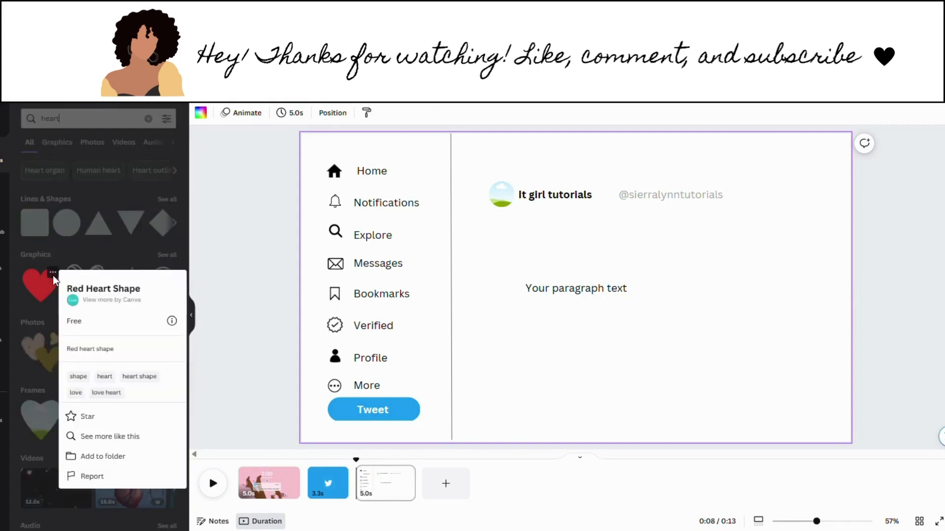
pyautogui.click(52, 274)
pyautogui.click(47, 287)
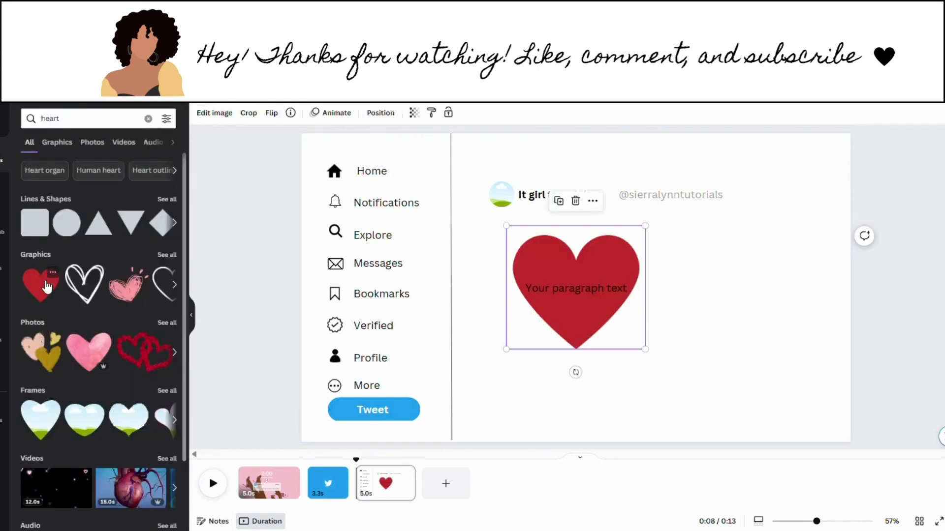
# Step: Recolour the heart black, shrink it to a tiny icon, and snug the handle beside it
pyautogui.click(200, 113)
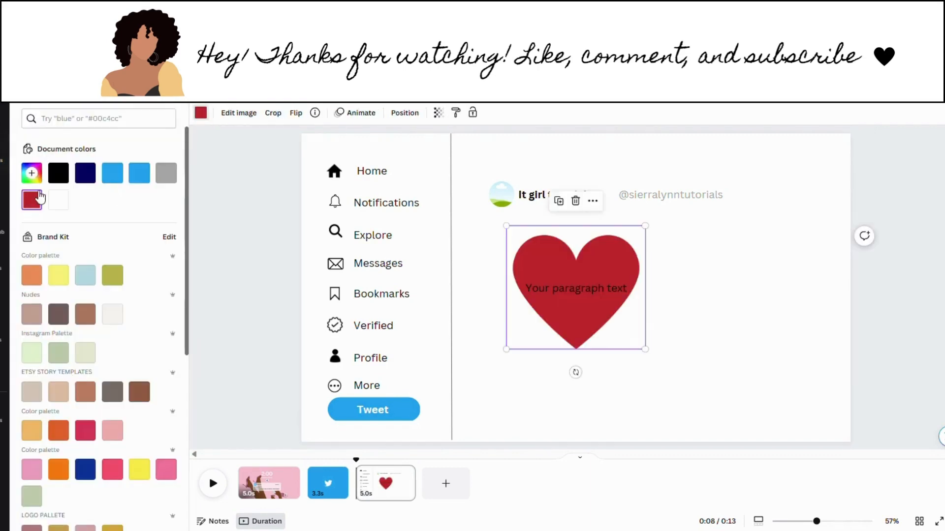
pyautogui.click(61, 176)
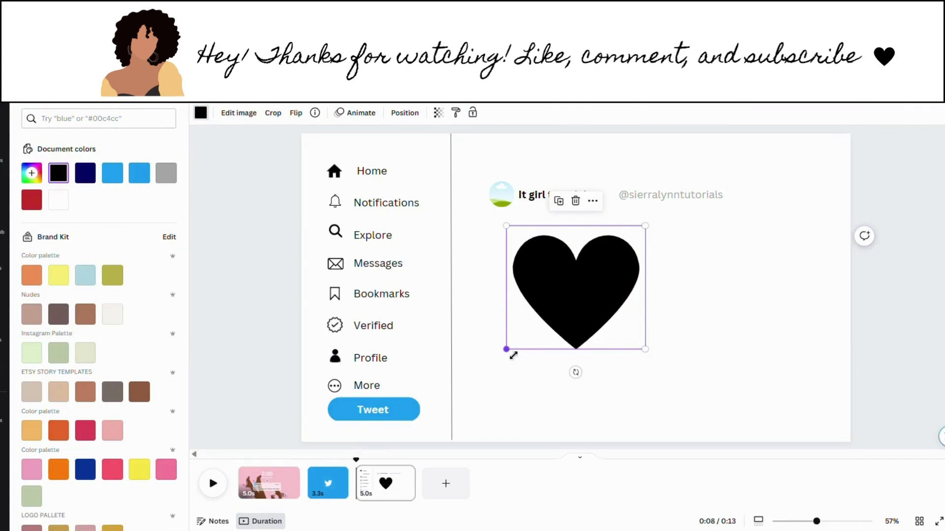
pyautogui.moveTo(514, 355); pyautogui.dragTo(618, 229)
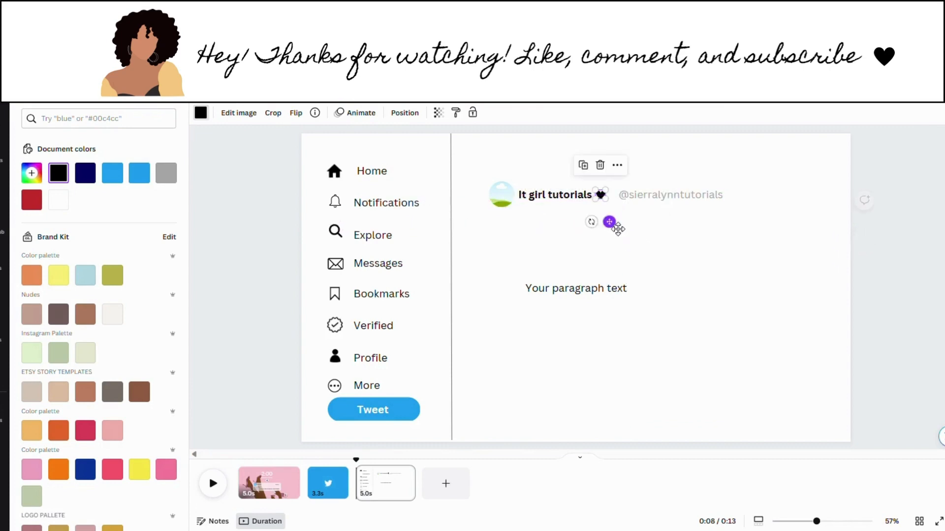
pyautogui.click(656, 218)
pyautogui.click(656, 200)
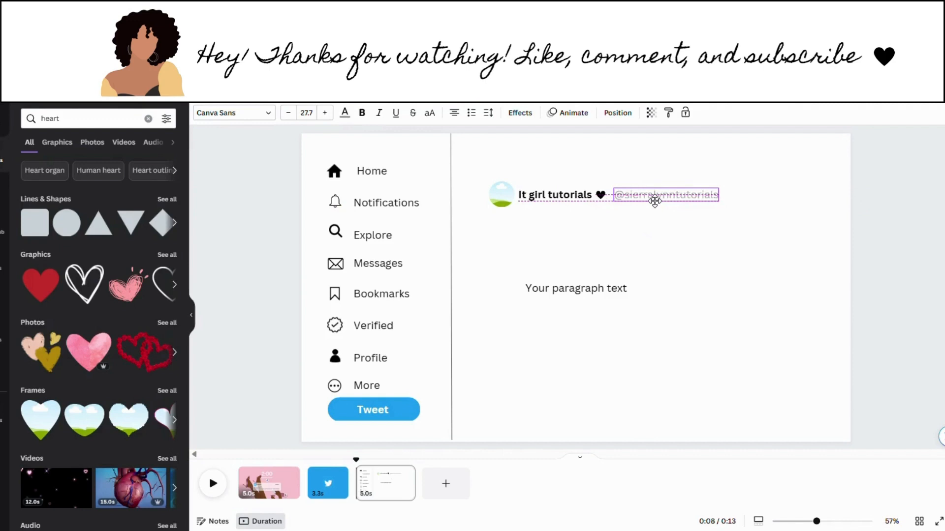
pyautogui.moveTo(655, 200); pyautogui.dragTo(653, 200)
pyautogui.click(645, 265)
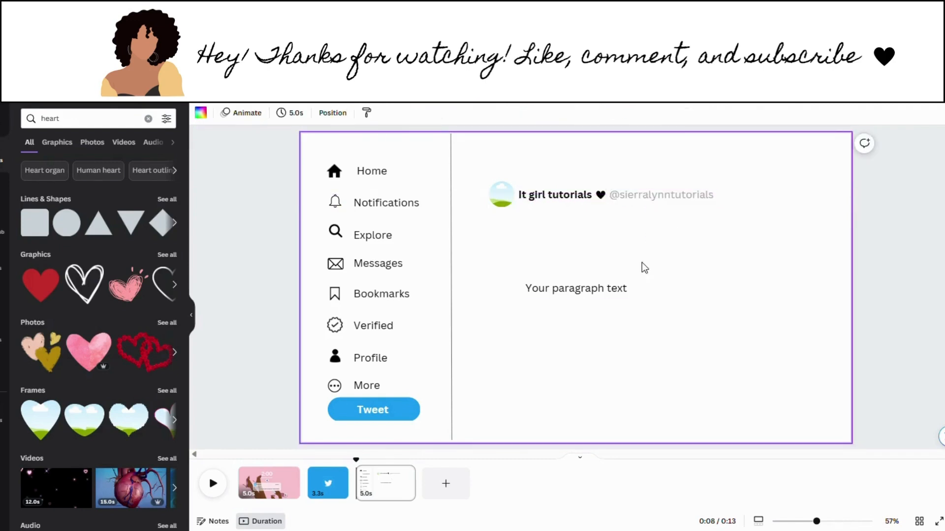
# Step: Replace the placeholder with 'Hey girl hey, I just uploaded a new video on YouTube… let me know what you think!'
pyautogui.click(561, 294)
pyautogui.doubleClick(562, 295)
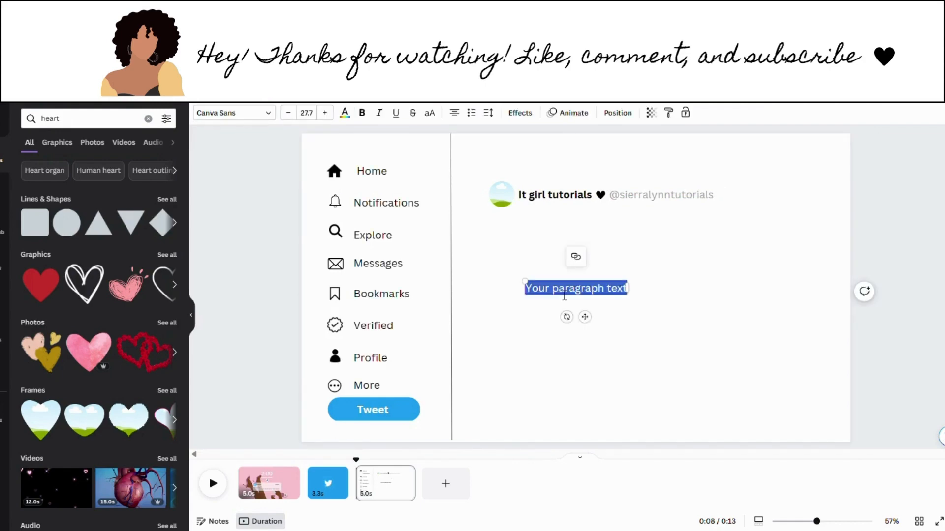
pyautogui.write('Hey')
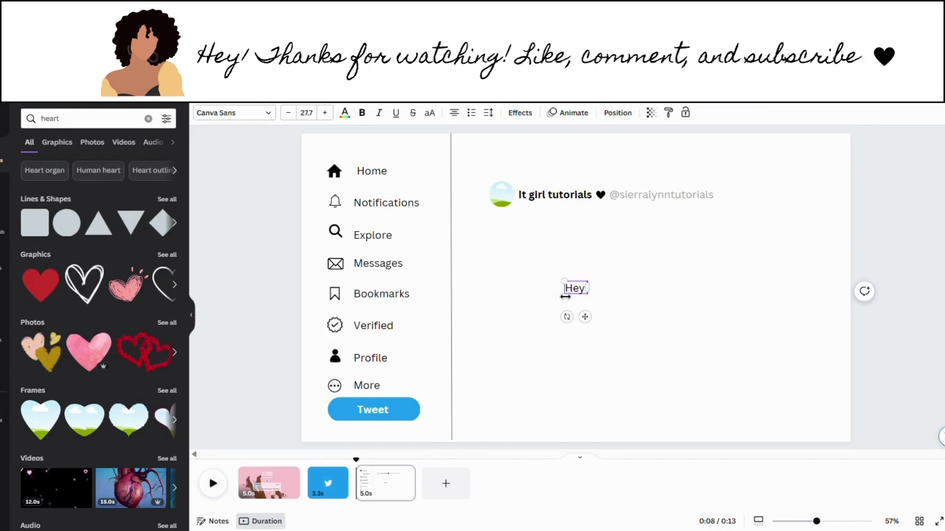
pyautogui.write(' gir')
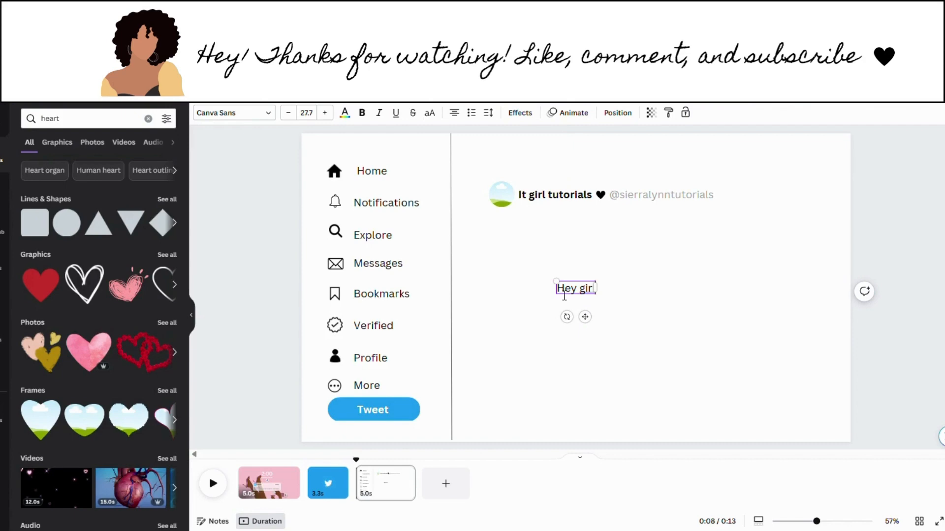
pyautogui.write('l, hey')
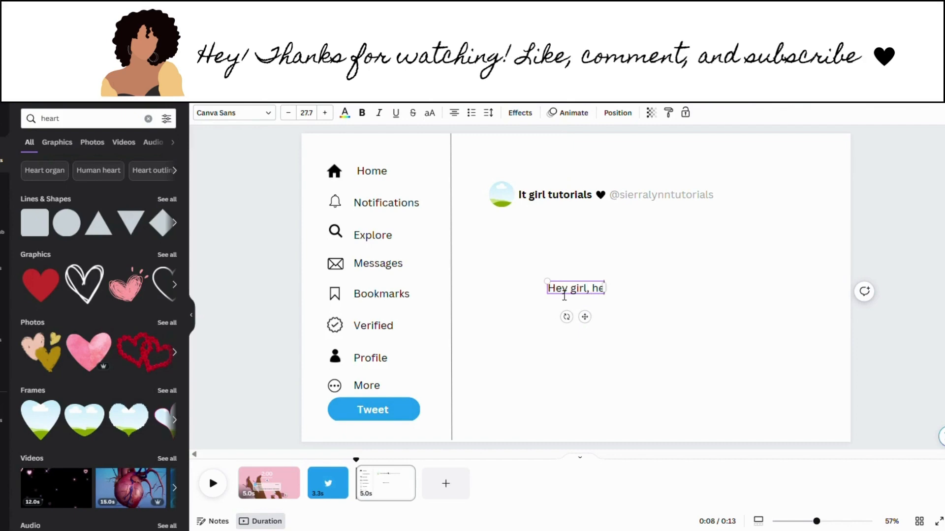
pyautogui.press('BackSpace')
pyautogui.press('BackSpace')
pyautogui.press('BackSpace')
pyautogui.press('BackSpace')
pyautogui.press('BackSpace')
pyautogui.press('BackSpace')
pyautogui.press('BackSpace')
pyautogui.press('BackSpace')
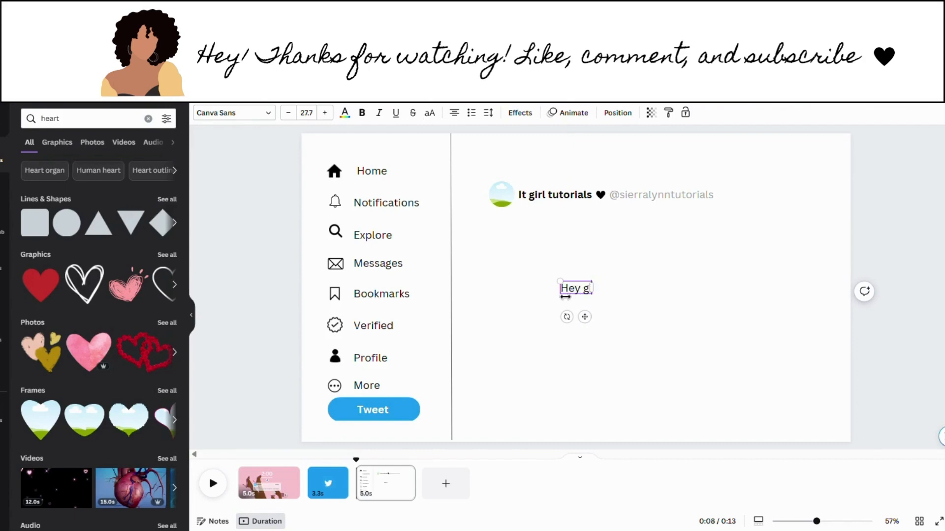
pyautogui.write('worl')
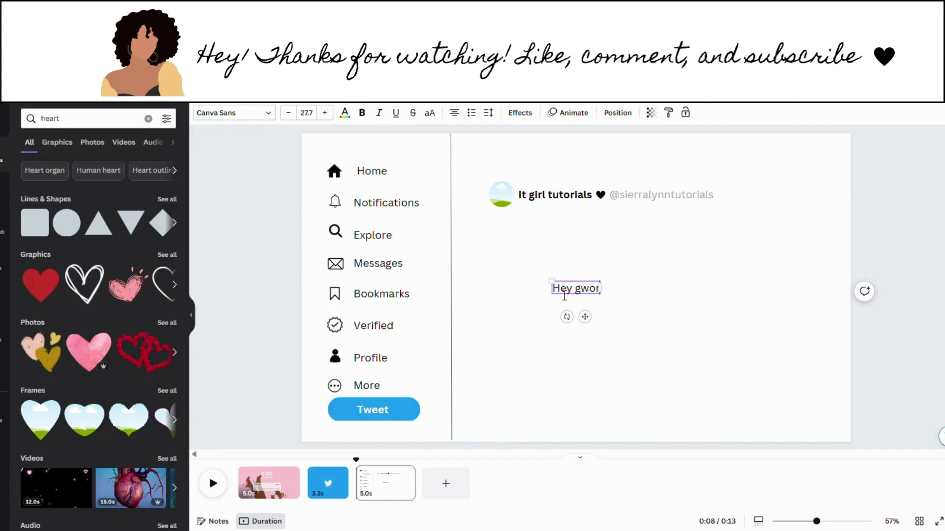
pyautogui.press('BackSpace')
pyautogui.press('BackSpace')
pyautogui.press('BackSpace')
pyautogui.write('ir')
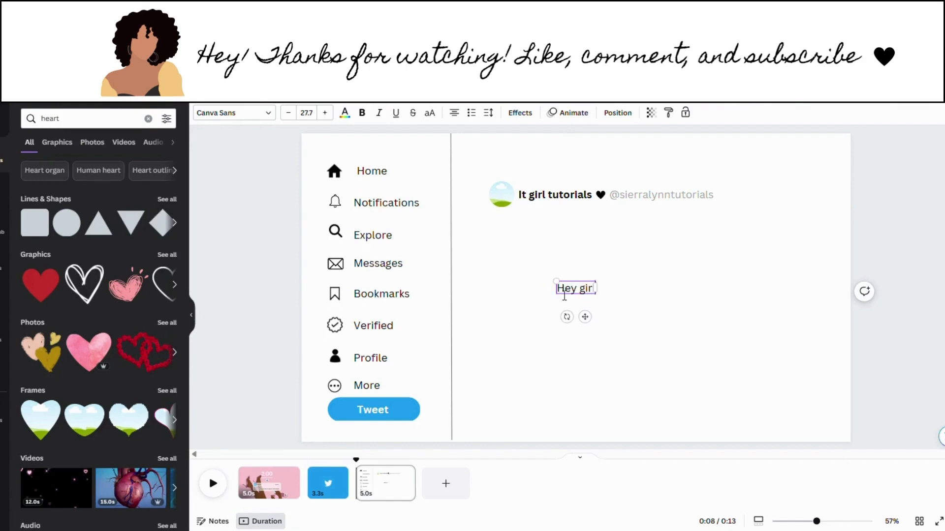
pyautogui.write('l he')
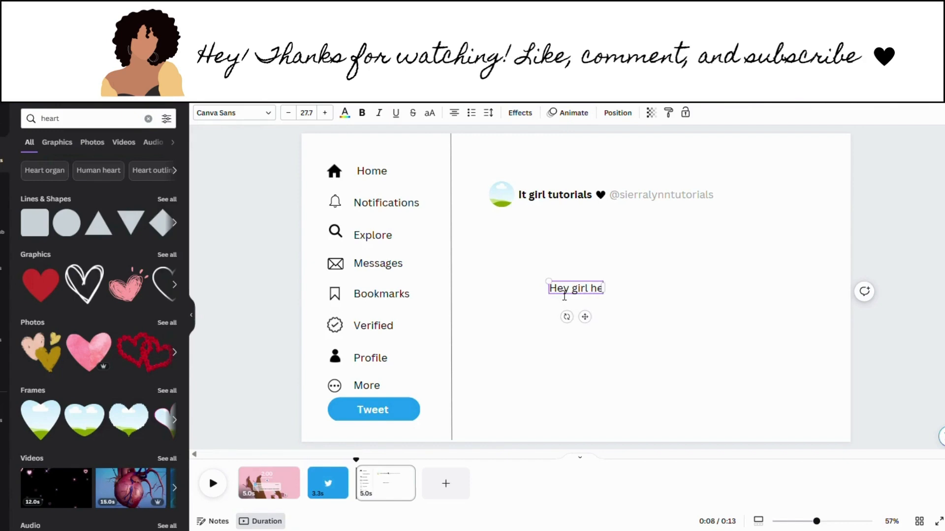
pyautogui.write('y, I')
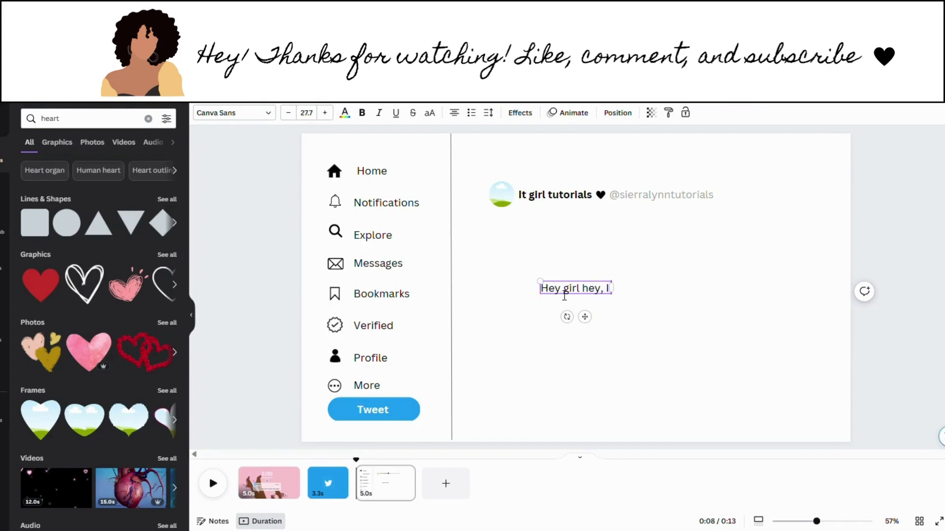
pyautogui.write(' just up')
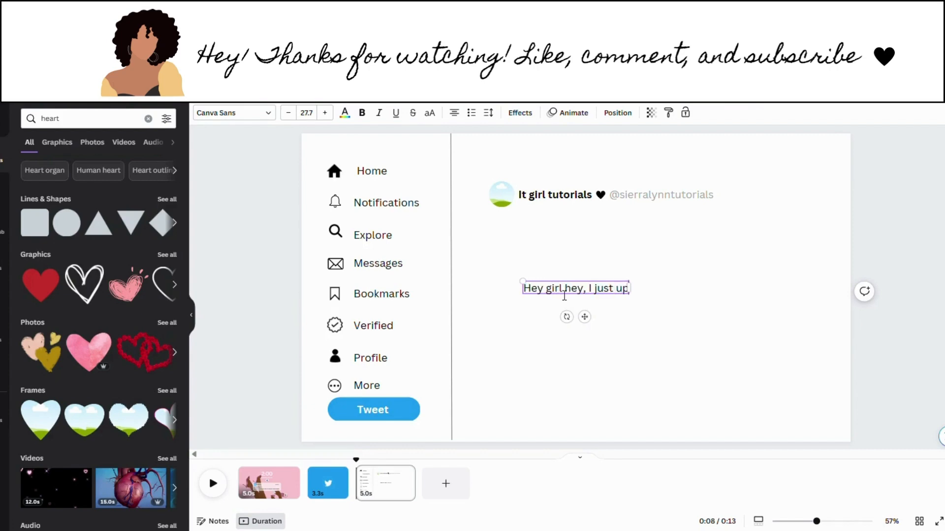
pyautogui.write('loaded a new')
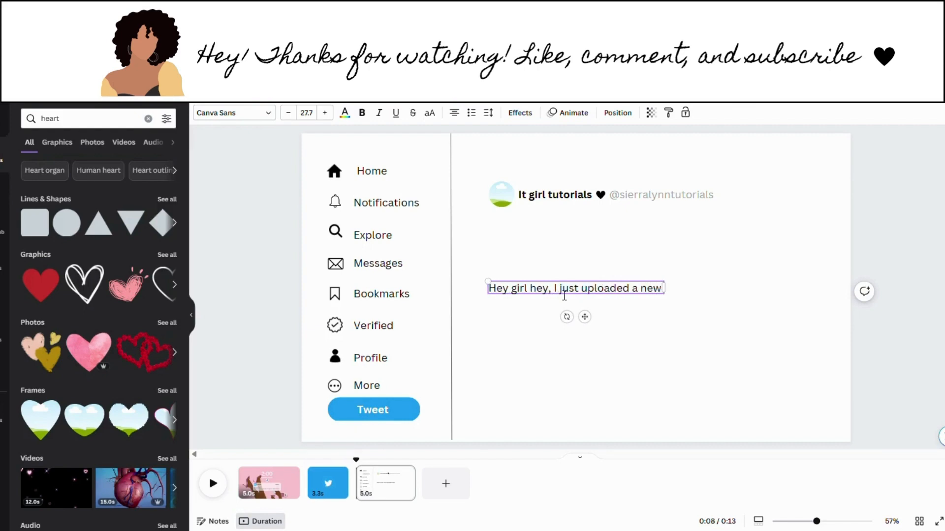
pyautogui.write(' video c')
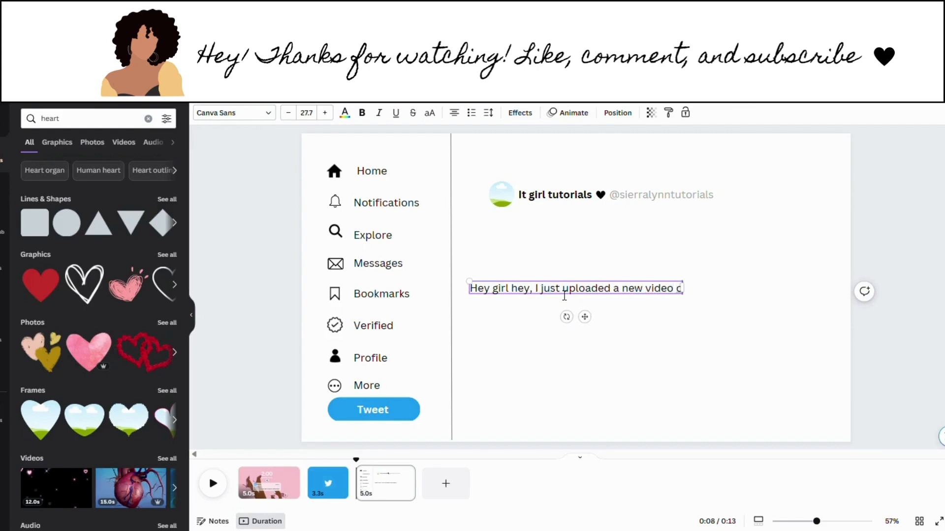
pyautogui.write('n YouTube.')
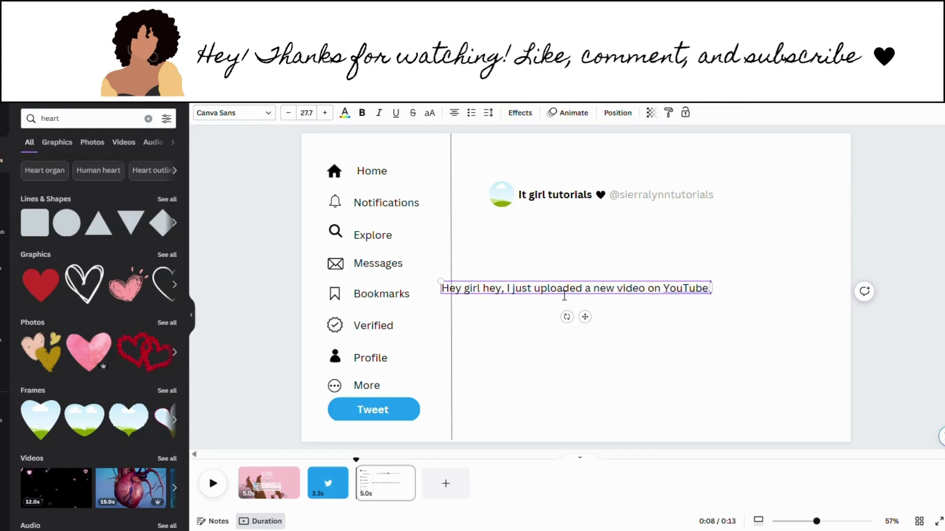
pyautogui.write('o watch and')
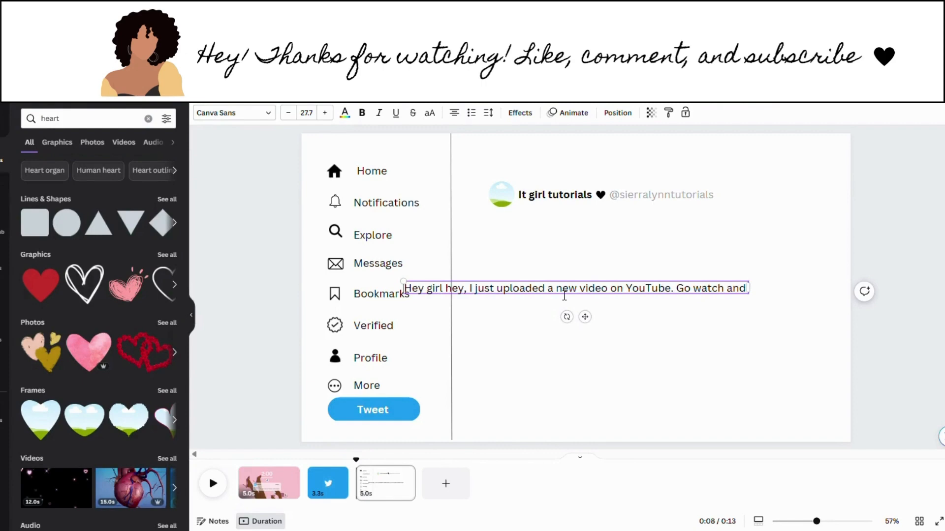
pyautogui.write(' let me')
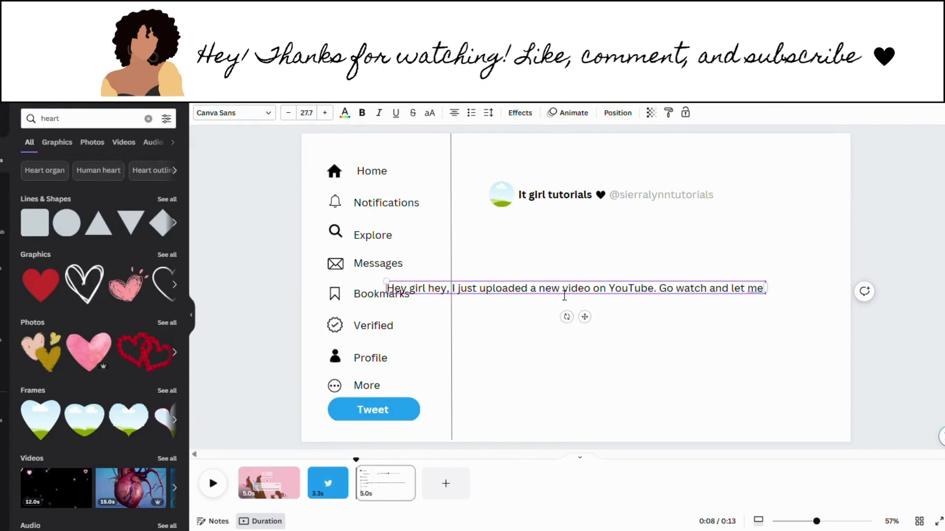
pyautogui.write(' know hat')
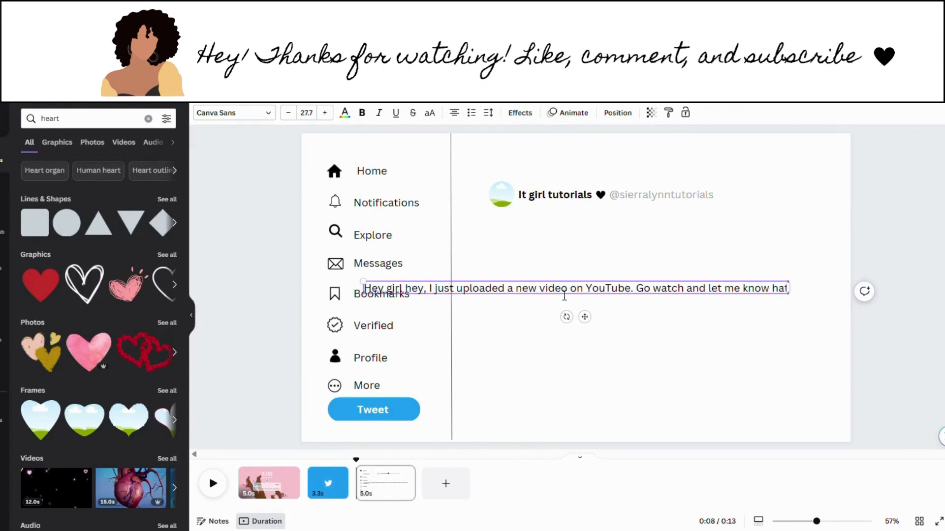
pyautogui.press('BackSpace')
pyautogui.press('BackSpace')
pyautogui.press('BackSpace')
pyautogui.press('BackSpace')
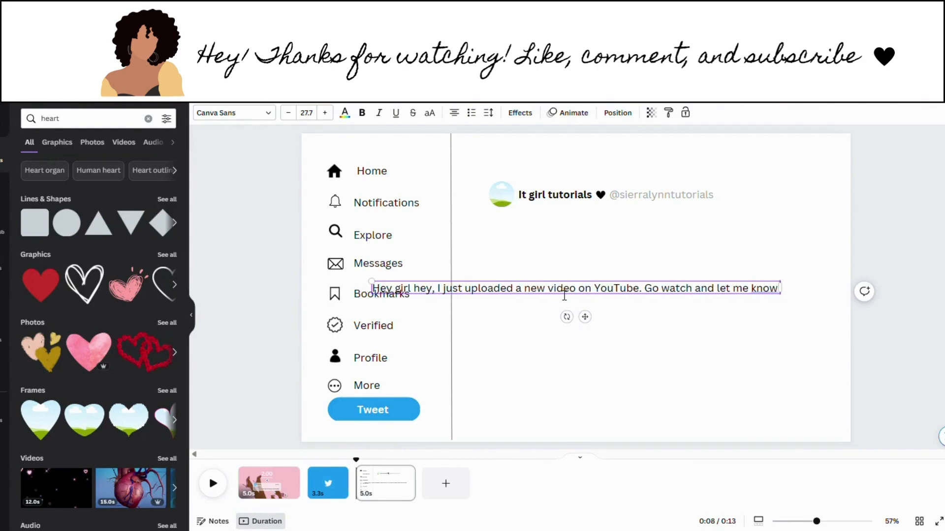
pyautogui.write('what you th')
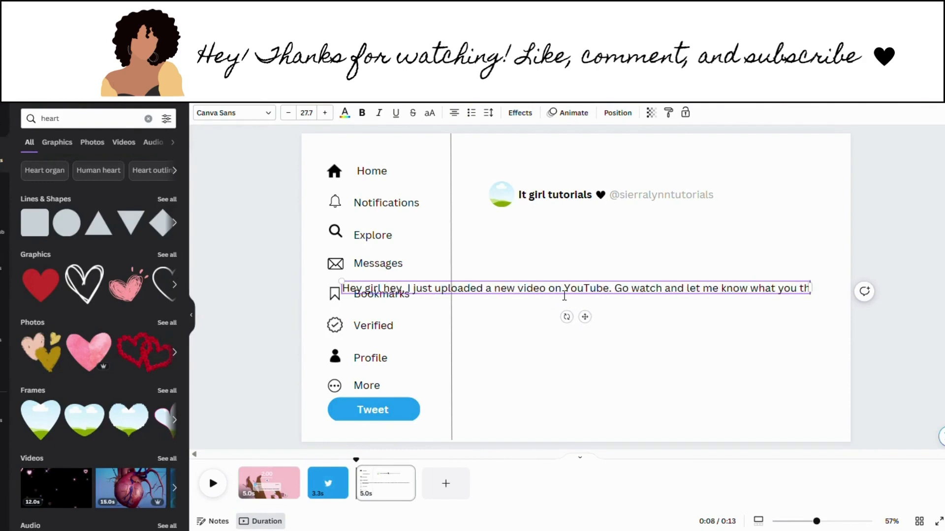
pyautogui.write('ink1')
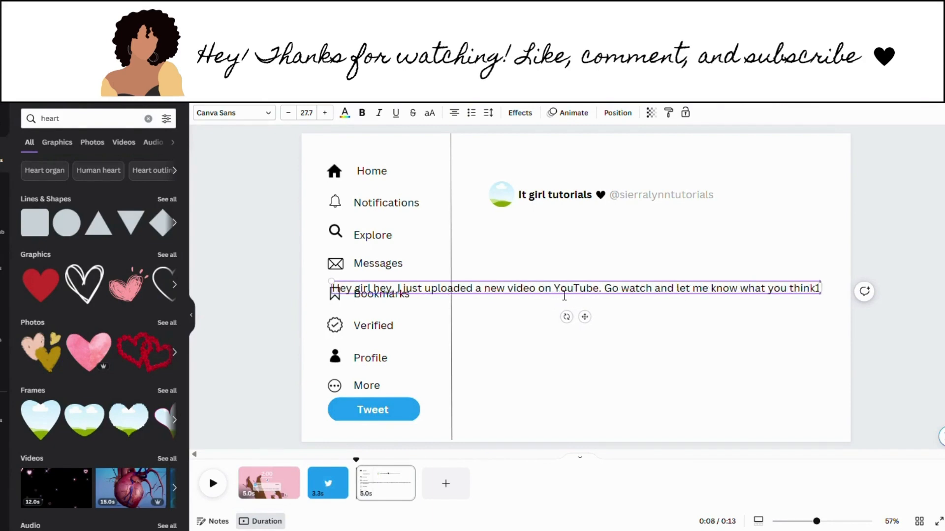
pyautogui.press('BackSpace')
pyautogui.write('!')
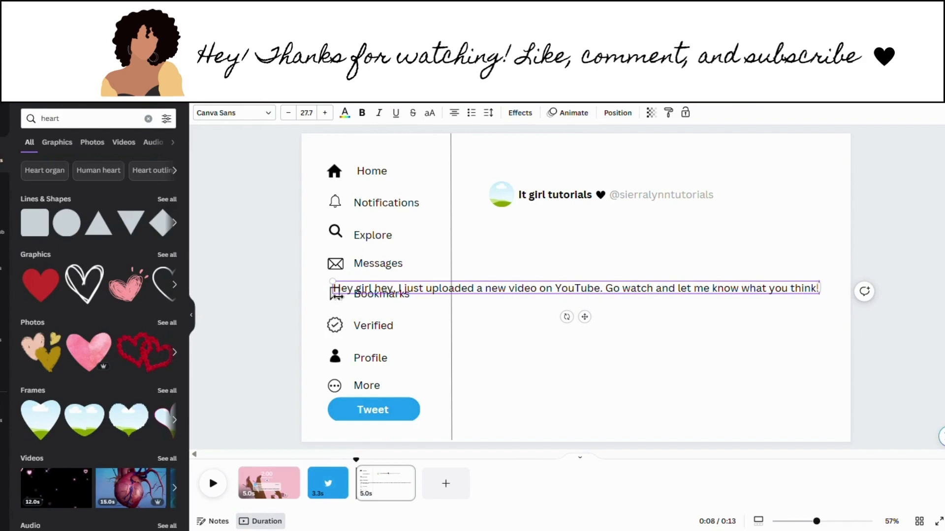
# Step: Narrow the tweet text to two lines, left-align it, and move it under the account name
pyautogui.moveTo(336, 296); pyautogui.dragTo(539, 283)
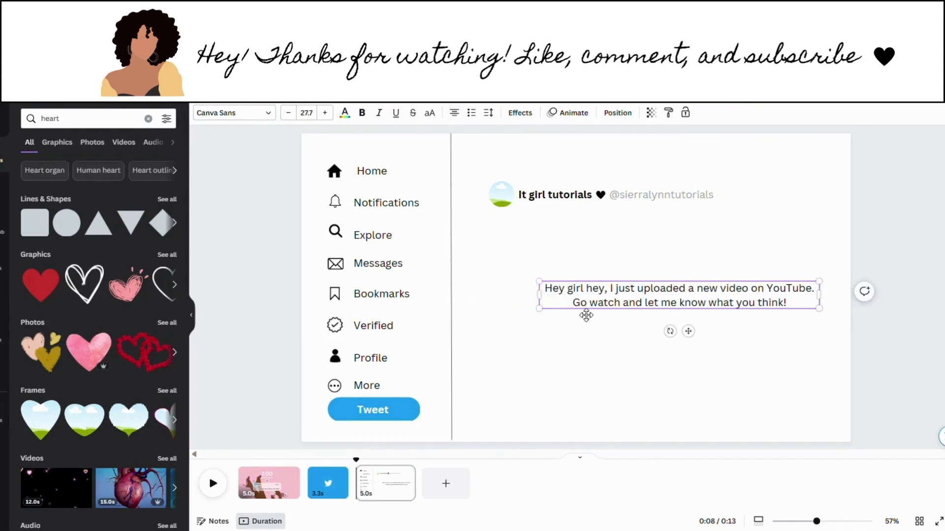
pyautogui.click(455, 113)
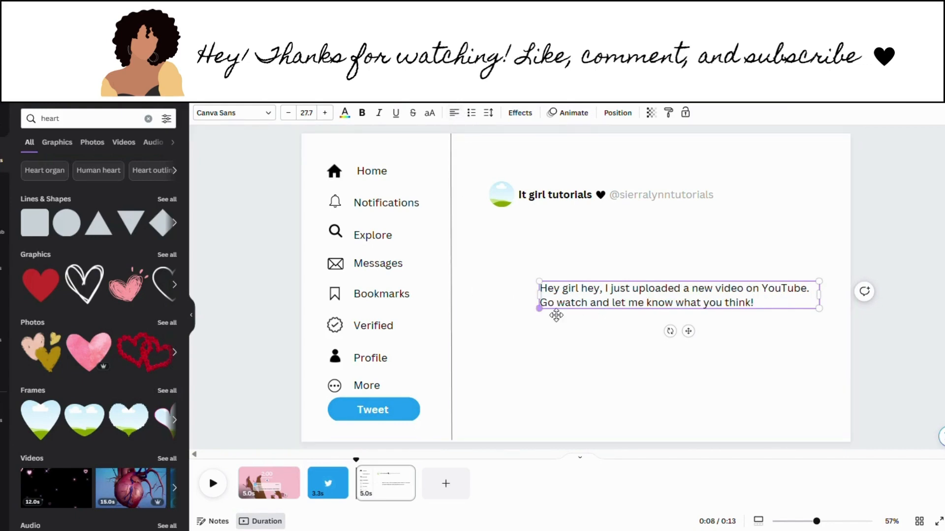
pyautogui.moveTo(559, 308); pyautogui.dragTo(545, 243)
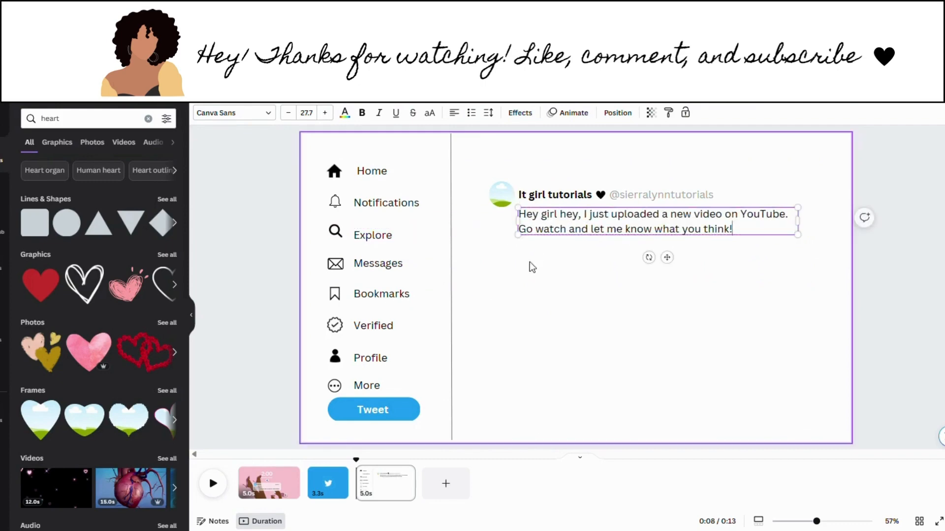
pyautogui.click(523, 287)
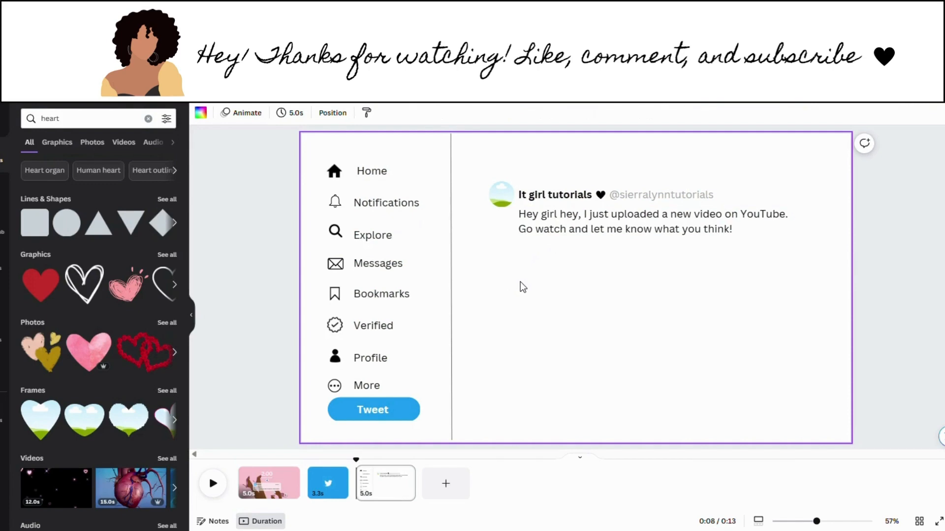
pyautogui.click(148, 119)
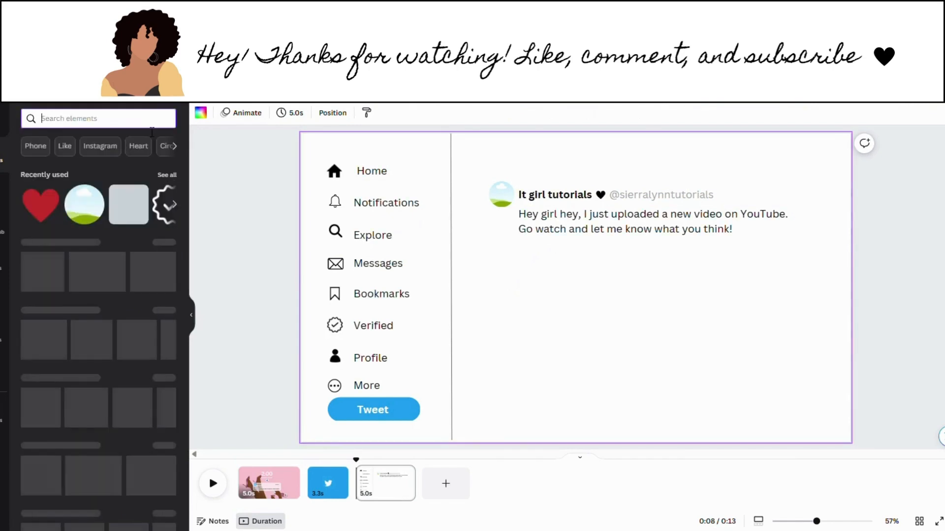
pyautogui.write('emoji')
pyautogui.press('Return')
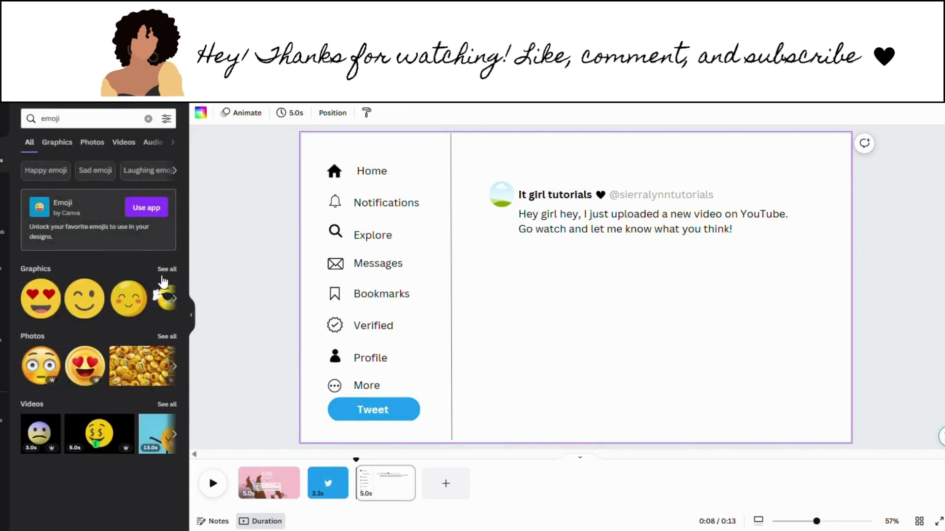
pyautogui.click(171, 316)
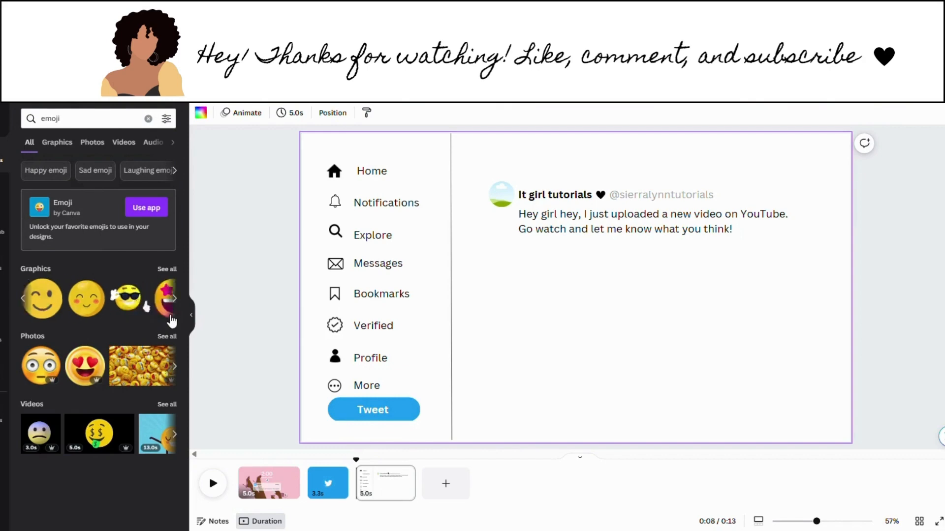
pyautogui.click(167, 336)
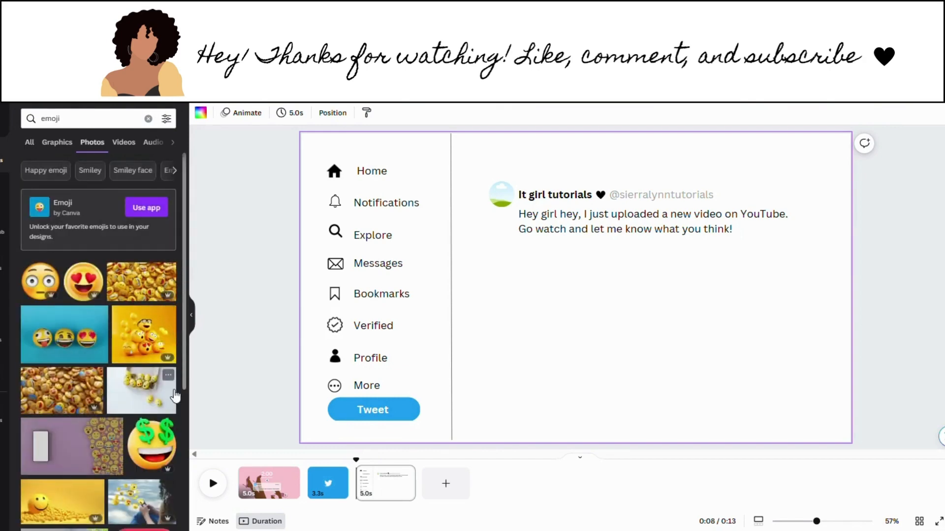
pyautogui.scroll(-5, 178, 368)
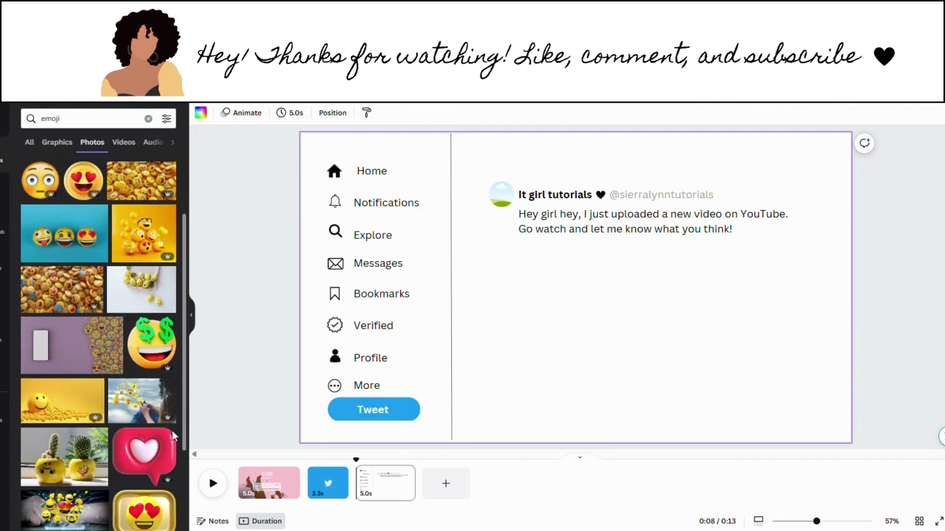
pyautogui.scroll(5, 182, 388)
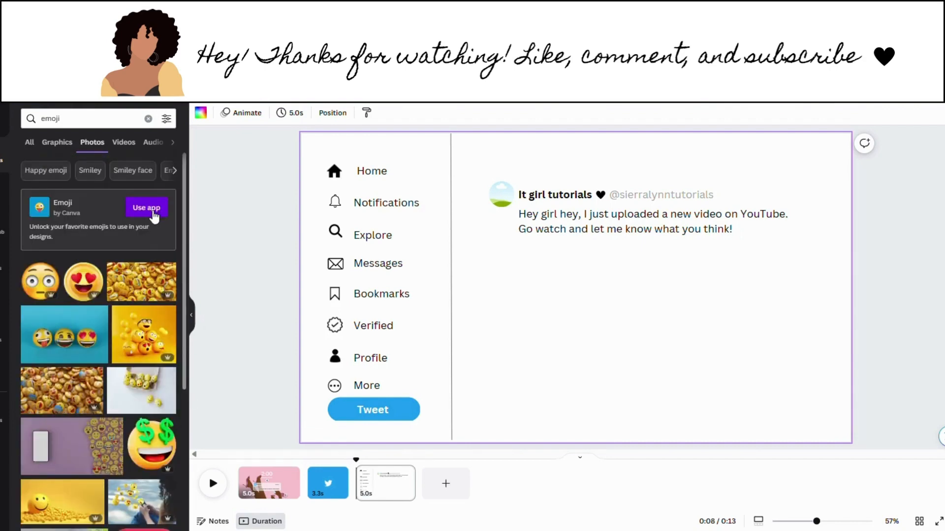
pyautogui.click(3, 157)
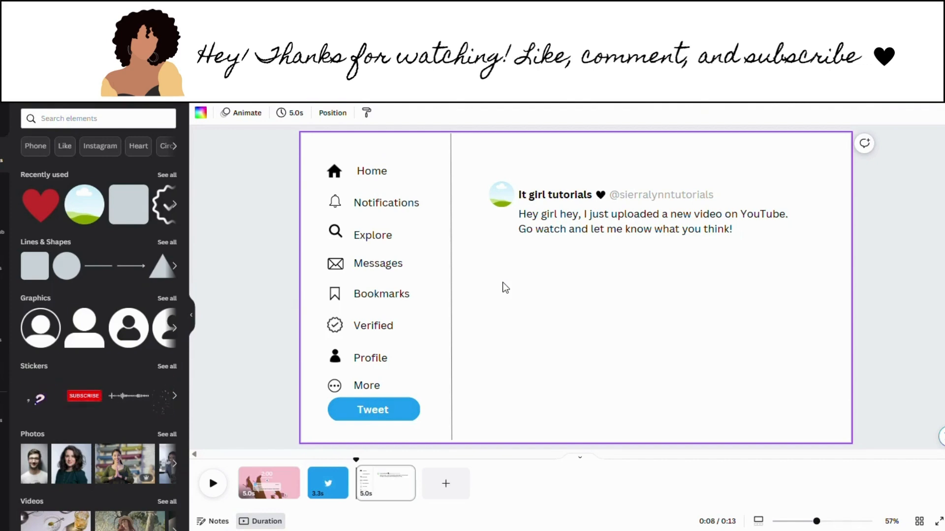
# Step: Search Elements for square frames with rounded corners and add a rounded frame from all Frames
pyautogui.click(70, 118)
pyautogui.write('sqa')
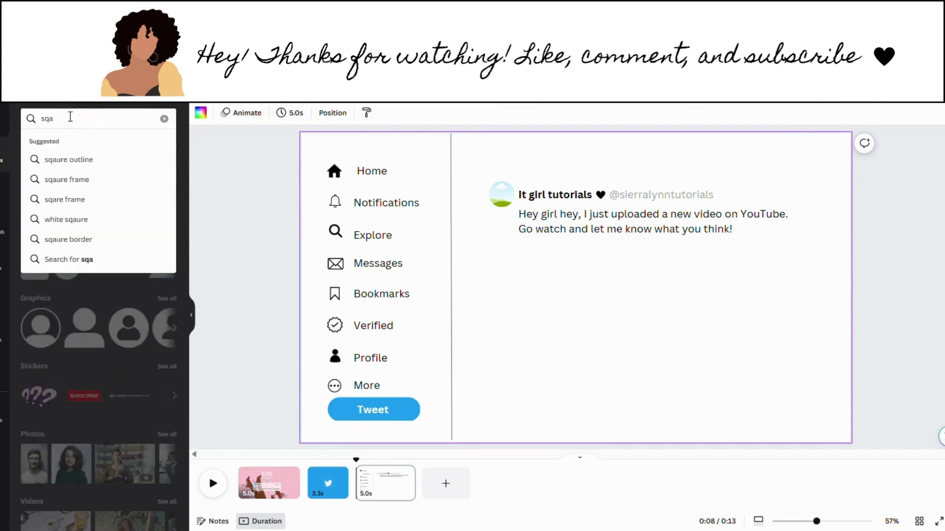
pyautogui.press('BackSpace')
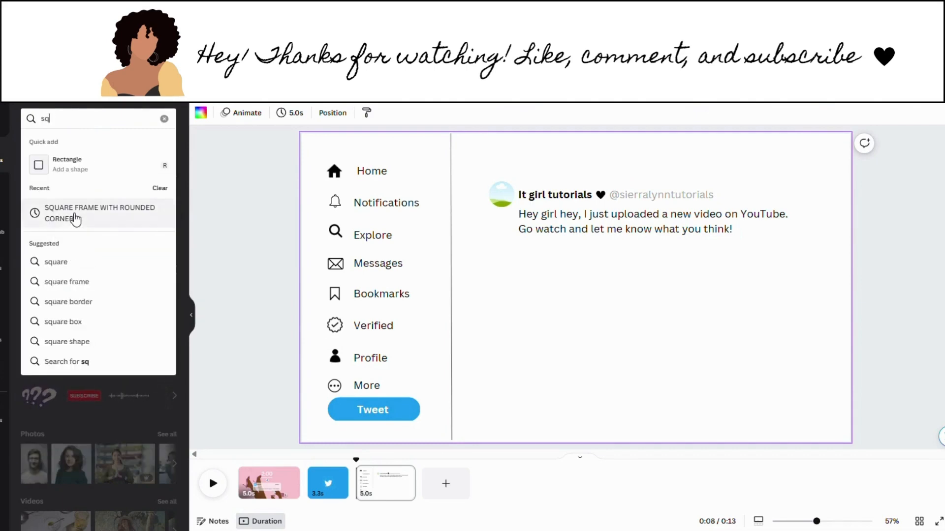
pyautogui.click(70, 214)
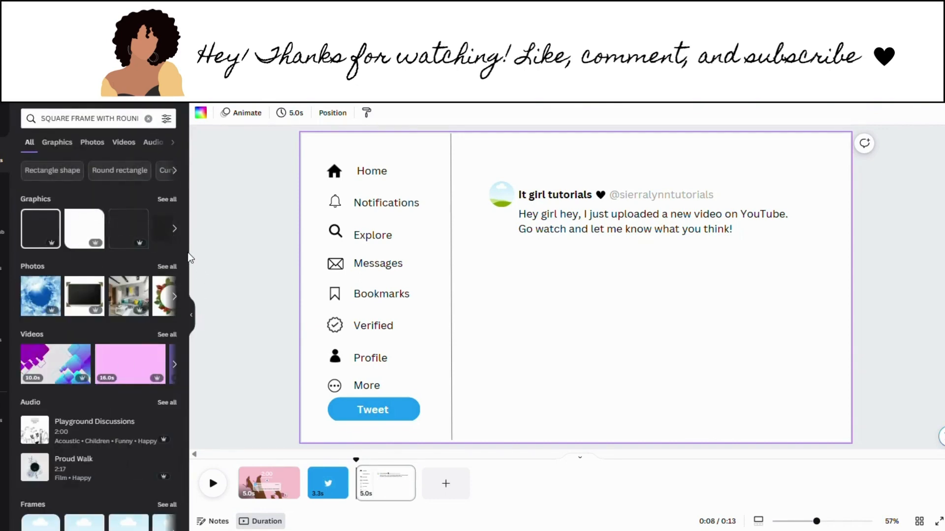
pyautogui.moveTo(185, 362); pyautogui.dragTo(185, 391)
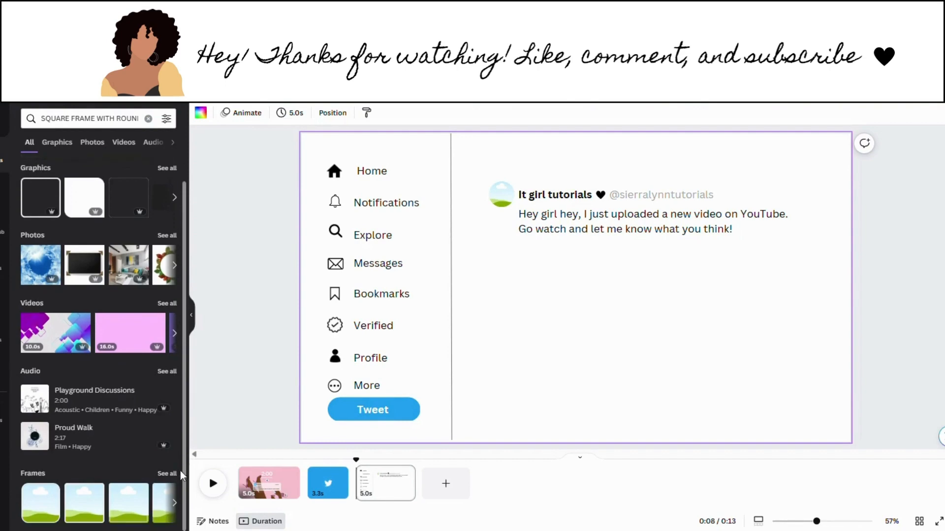
pyautogui.click(171, 471)
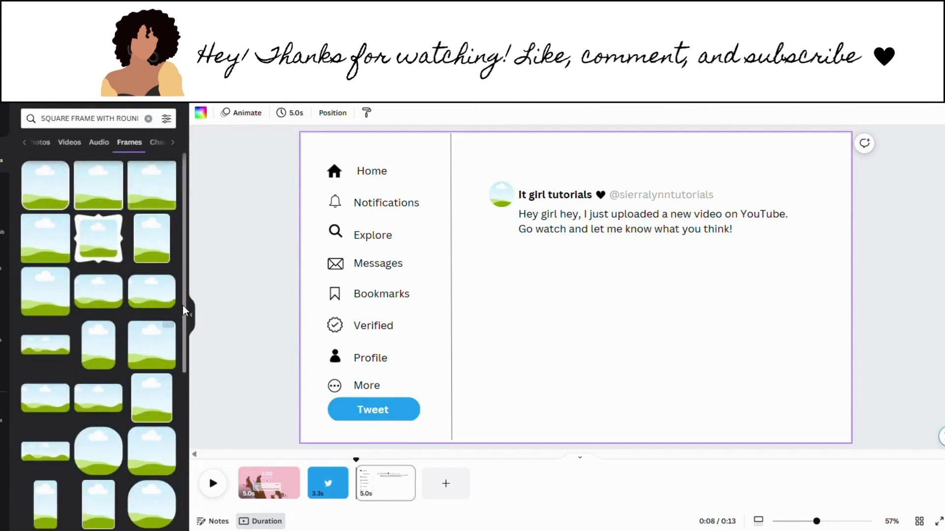
pyautogui.scroll(-3, 179, 374)
pyautogui.scroll(-3, 178, 369)
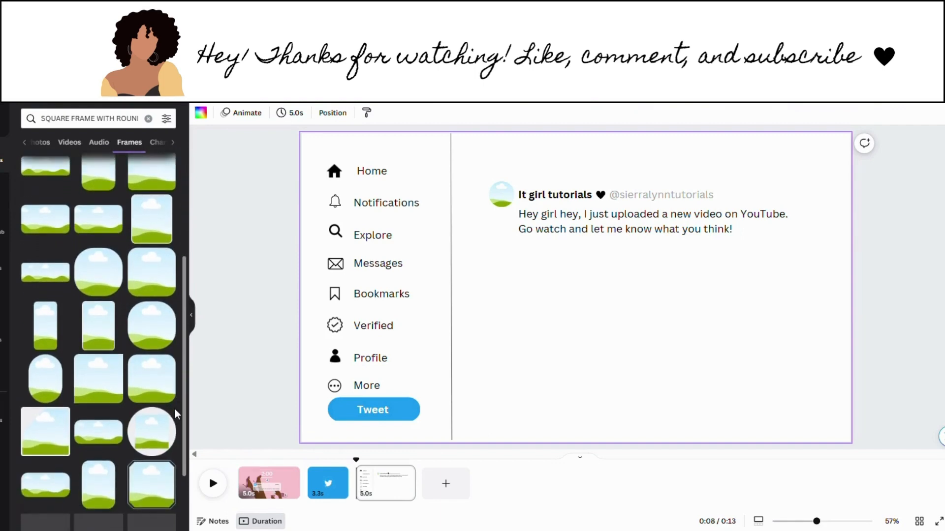
pyautogui.scroll(-2, 175, 408)
pyautogui.moveTo(173, 452); pyautogui.dragTo(181, 343)
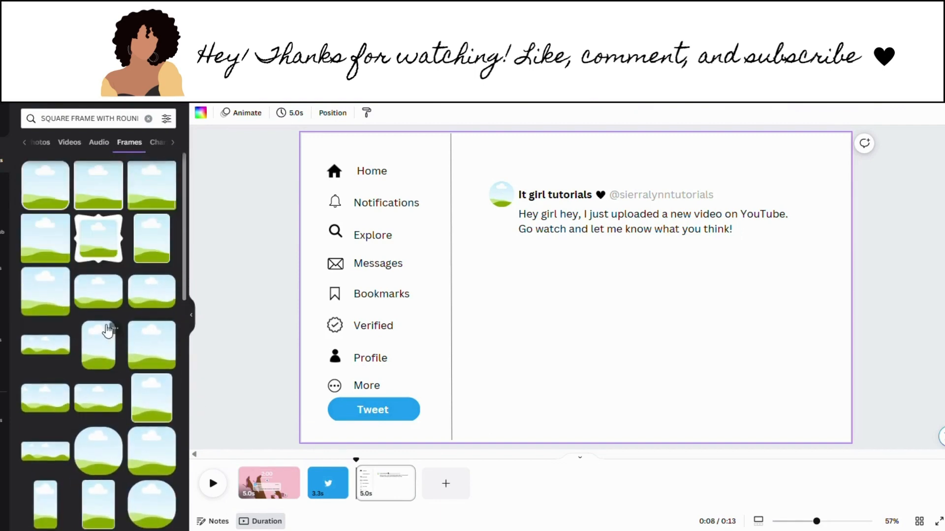
pyautogui.click(95, 311)
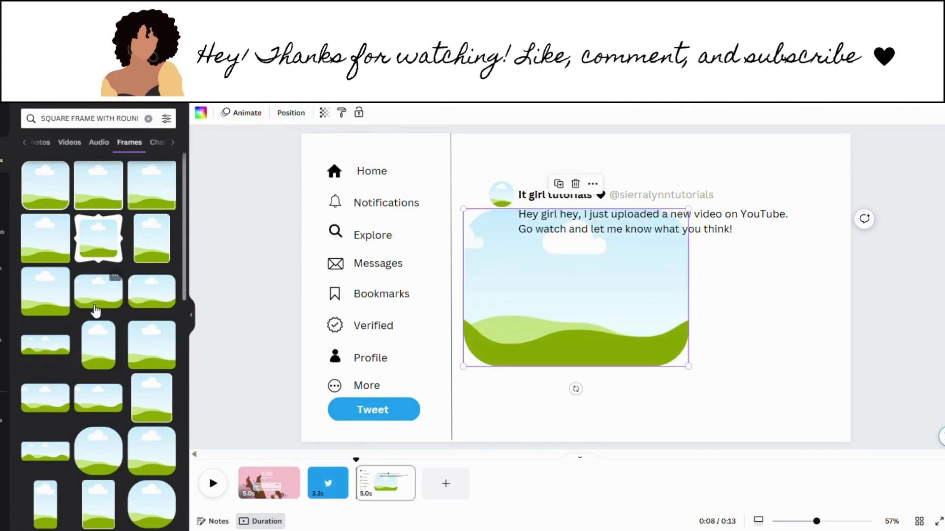
# Step: Swap the trial frames for a wide rounded landscape frame placed below the tweet text
pyautogui.press('Delete')
pyautogui.click(145, 292)
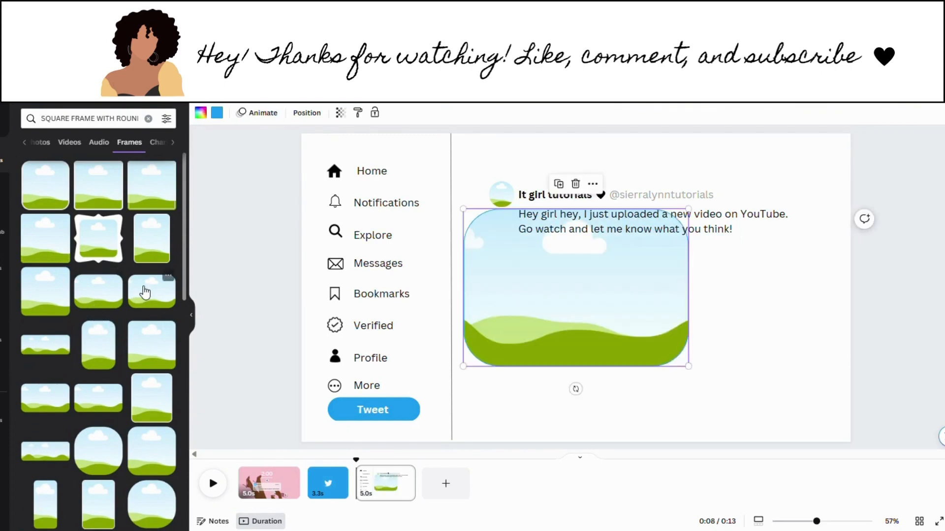
pyautogui.press('Delete')
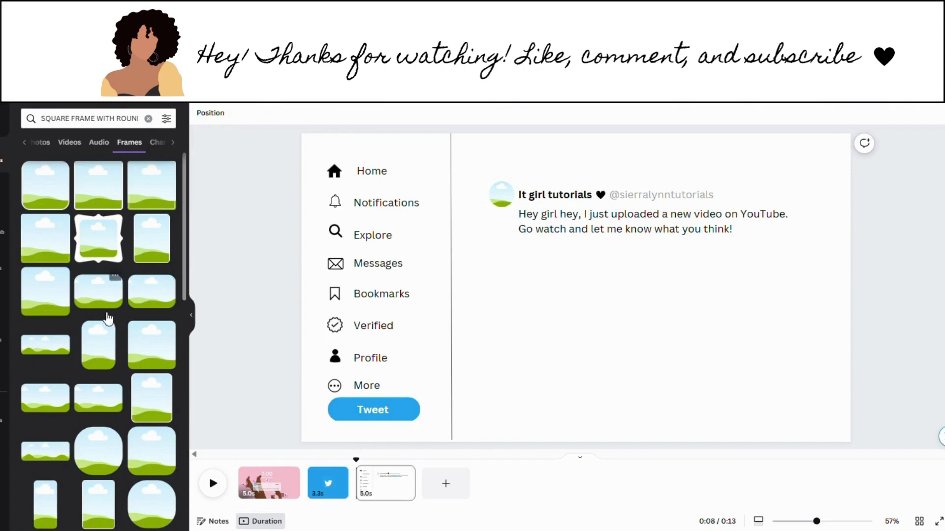
pyautogui.click(99, 306)
pyautogui.moveTo(589, 356); pyautogui.dragTo(628, 376)
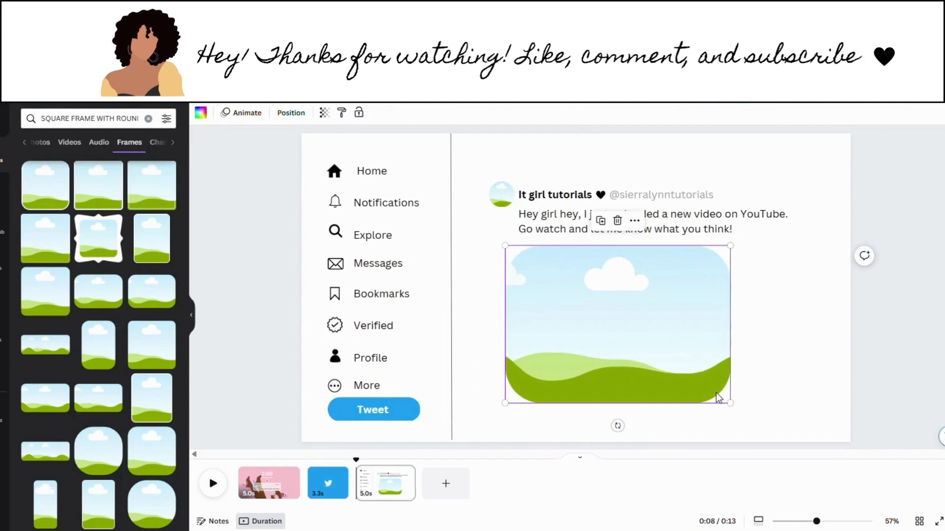
pyautogui.moveTo(735, 411); pyautogui.dragTo(761, 421)
pyautogui.moveTo(672, 382)
pyautogui.mouseDown()
pyautogui.moveTo(688, 378)
pyautogui.moveTo(679, 372)
pyautogui.mouseUp()
pyautogui.press('Delete')
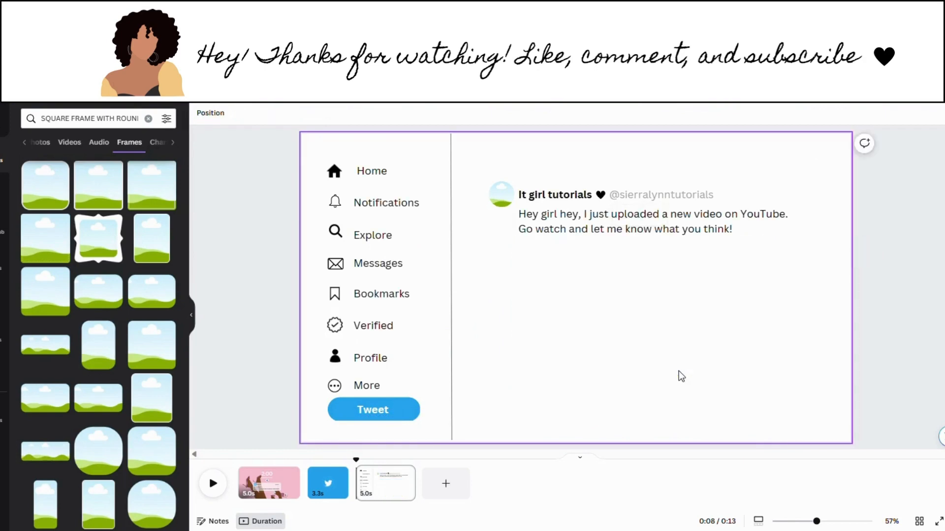
pyautogui.click(110, 394)
pyautogui.moveTo(454, 310); pyautogui.dragTo(530, 341)
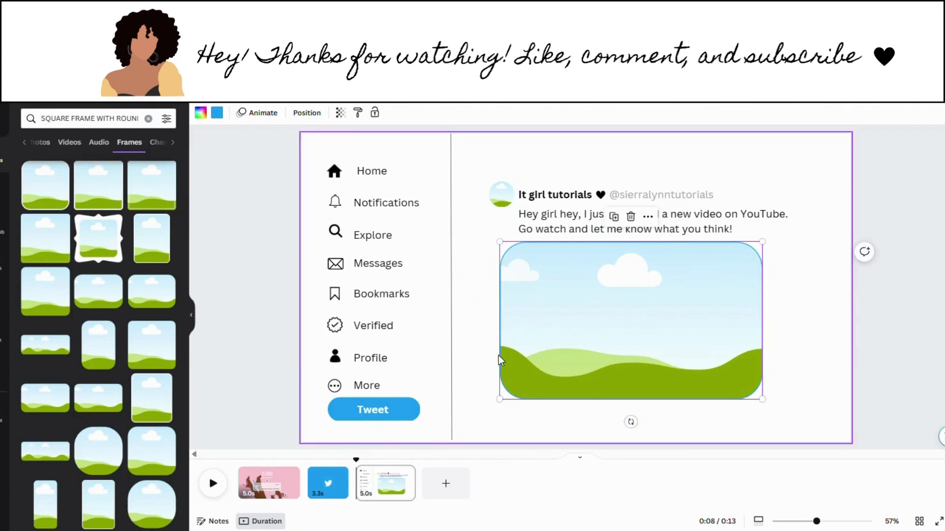
# Step: Give the landscape frame a white fill from Document colors and align it under the tweet text
pyautogui.click(216, 112)
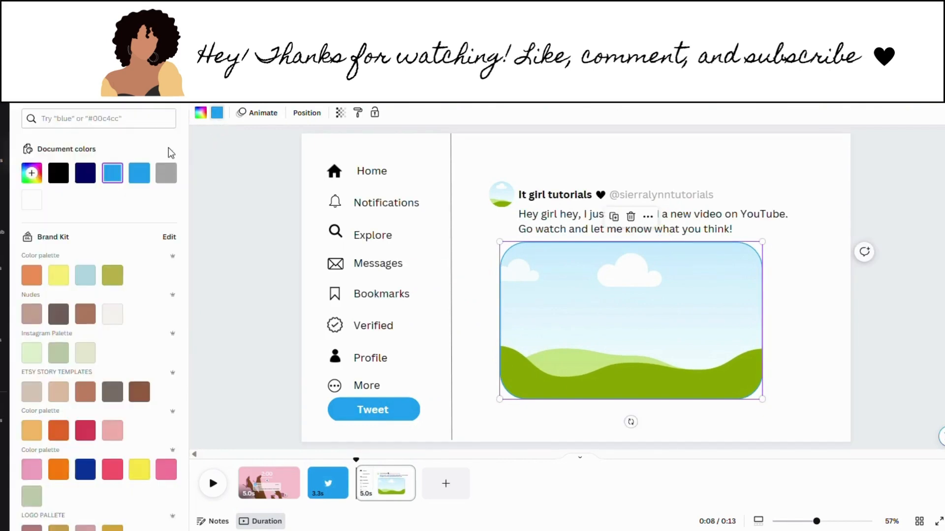
pyautogui.click(31, 199)
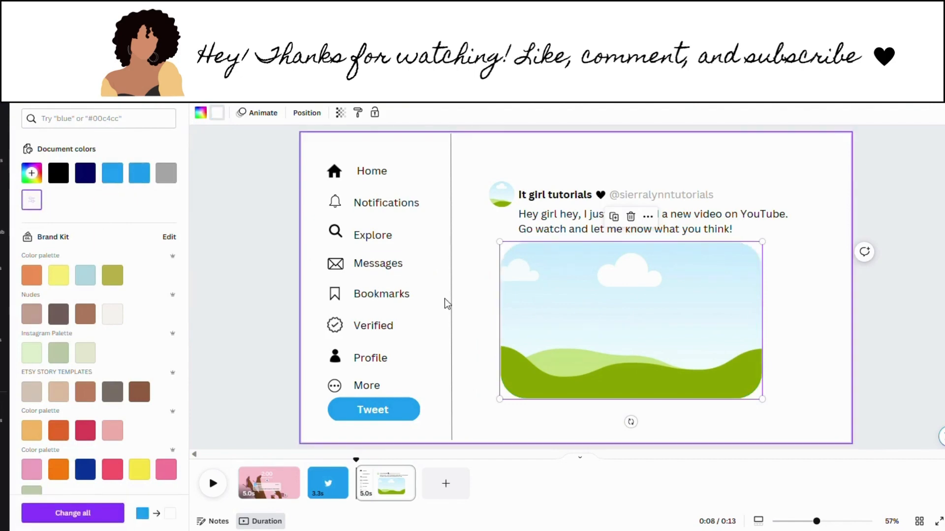
pyautogui.moveTo(608, 338)
pyautogui.mouseDown()
pyautogui.moveTo(617, 343)
pyautogui.moveTo(612, 337)
pyautogui.mouseUp()
pyautogui.click(765, 371)
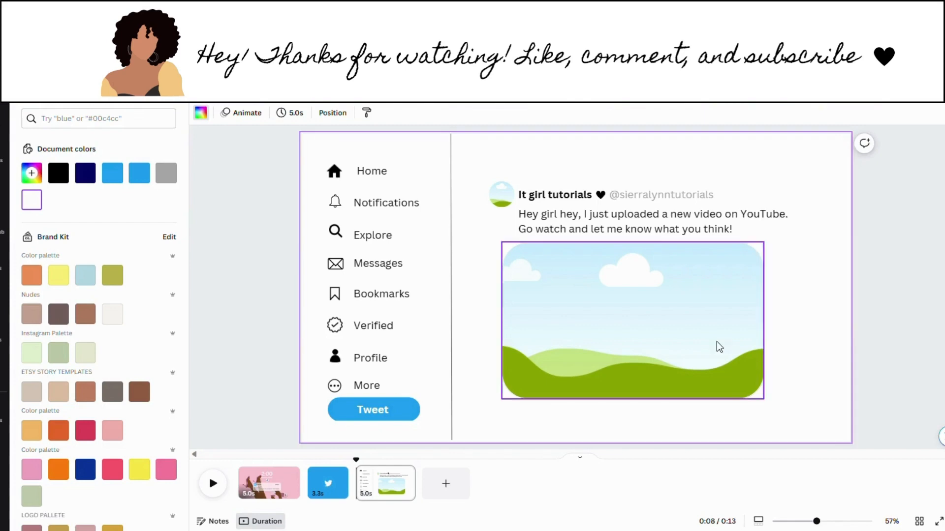
pyautogui.moveTo(715, 346)
pyautogui.mouseDown()
pyautogui.moveTo(722, 334)
pyautogui.moveTo(725, 346)
pyautogui.moveTo(718, 340)
pyautogui.mouseUp()
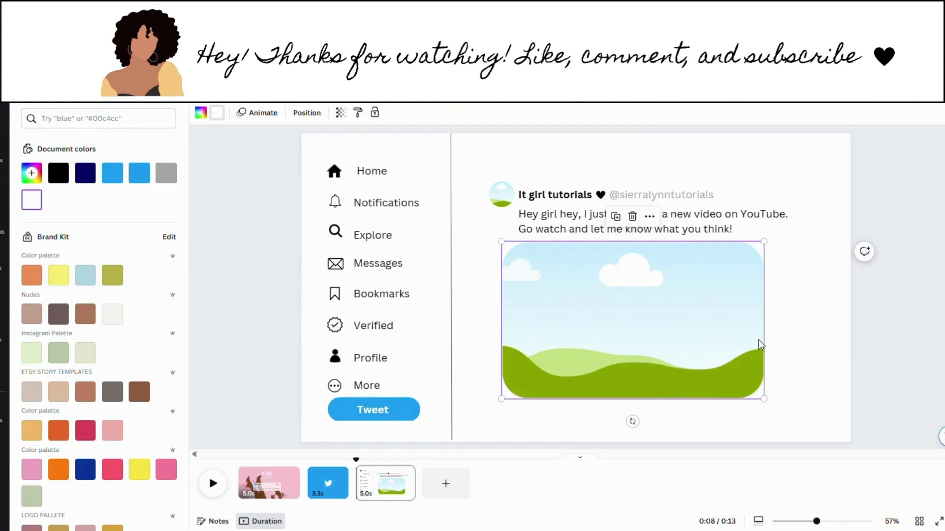
pyautogui.click(777, 350)
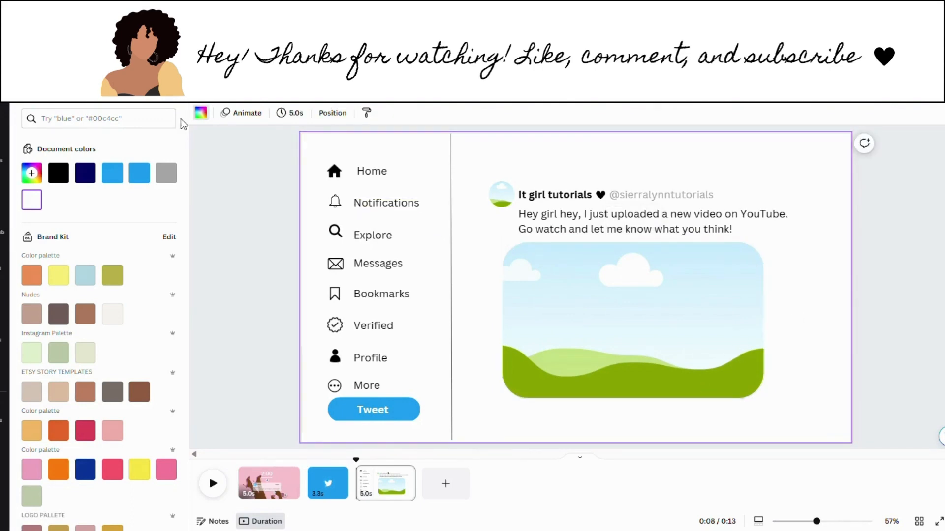
pyautogui.click(2, 145)
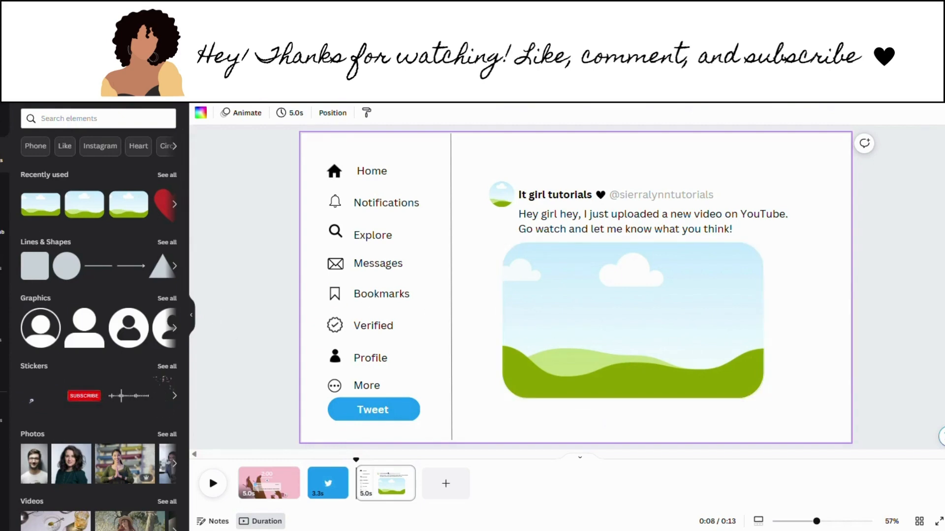
# Step: Drag the Birthday Vlog thumbnail from Uploads into the tweet's landscape image frame
pyautogui.click(2, 268)
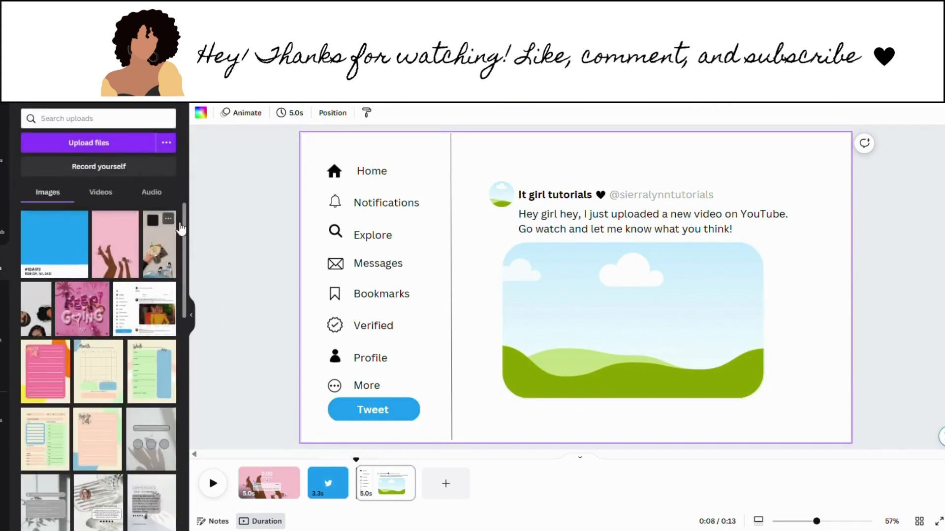
pyautogui.scroll(-10, 179, 224)
pyautogui.scroll(-10, 157, 367)
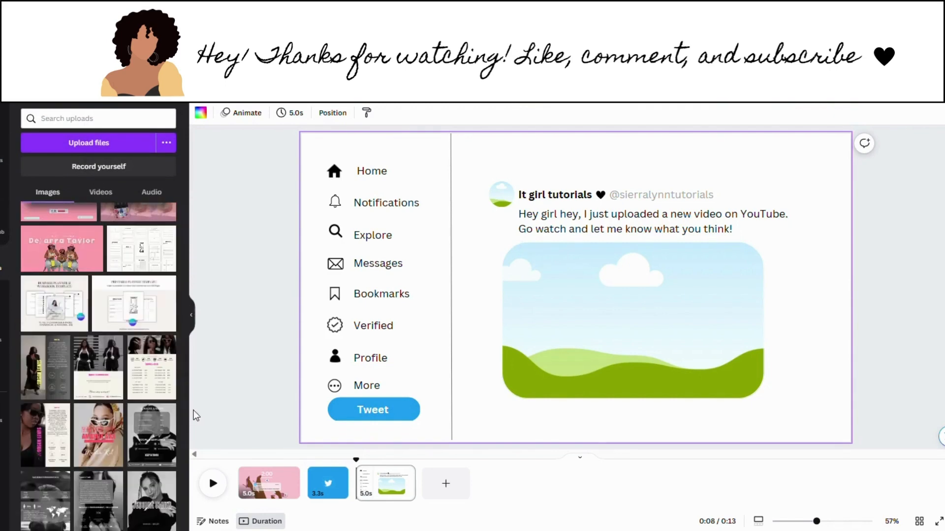
pyautogui.scroll(-5, 185, 400)
pyautogui.scroll(-15, 176, 465)
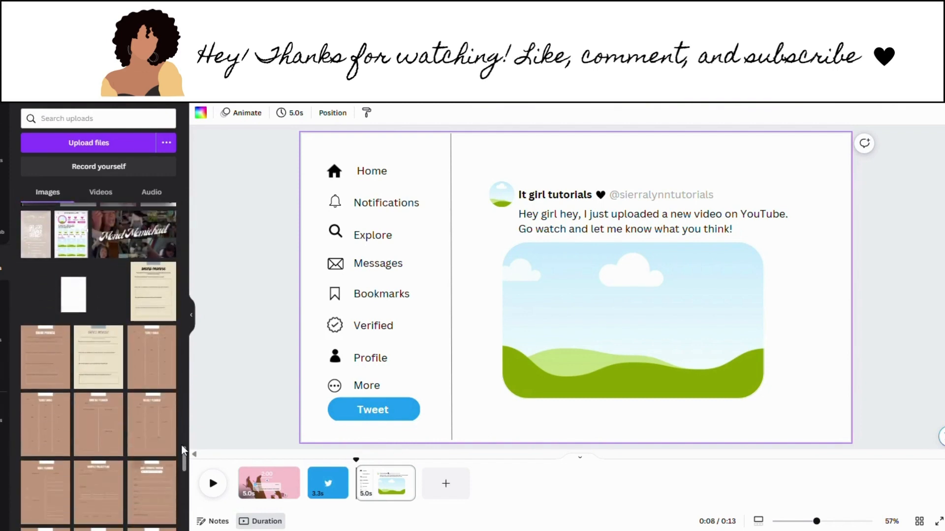
pyautogui.scroll(-10, 182, 448)
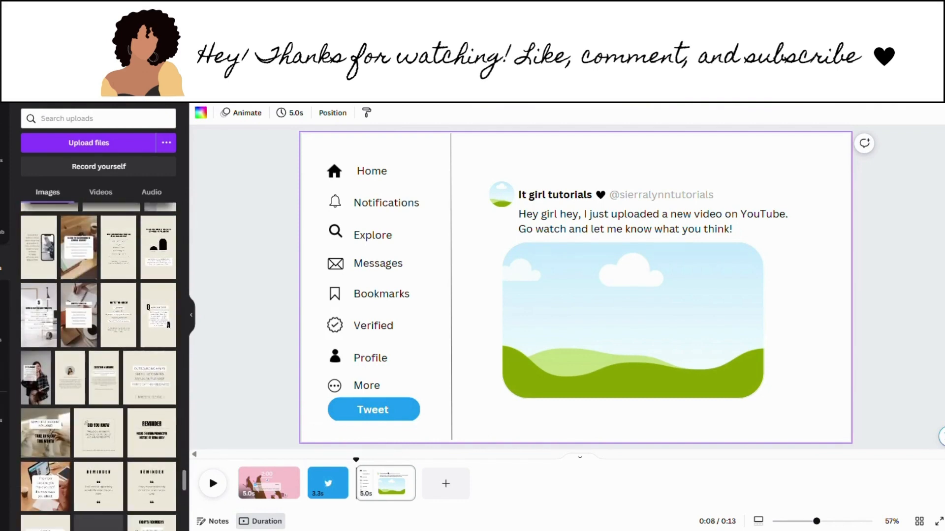
pyautogui.scroll(-5, 178, 492)
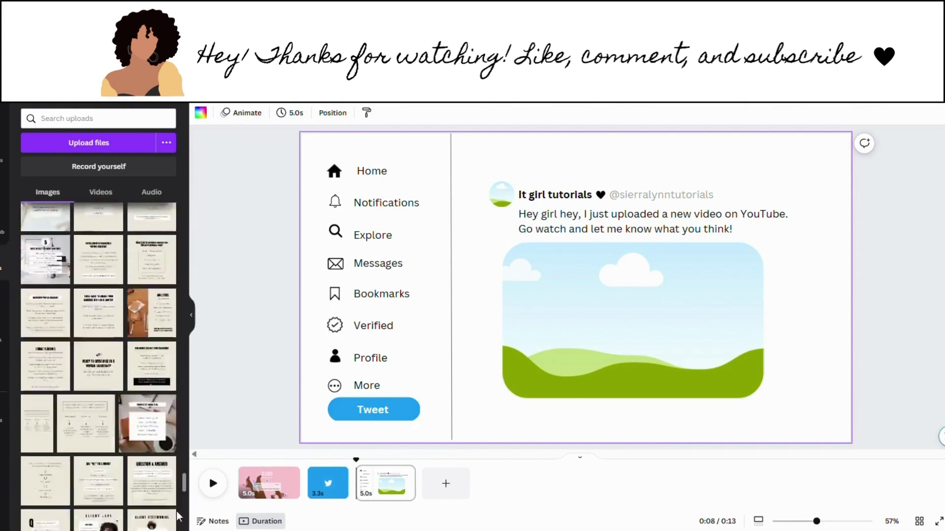
pyautogui.scroll(-10, 177, 516)
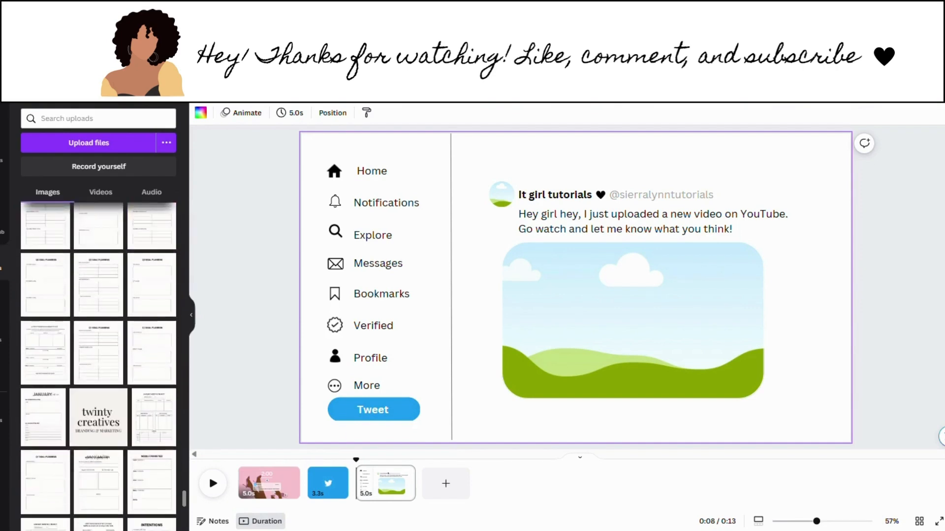
pyautogui.scroll(15, 176, 486)
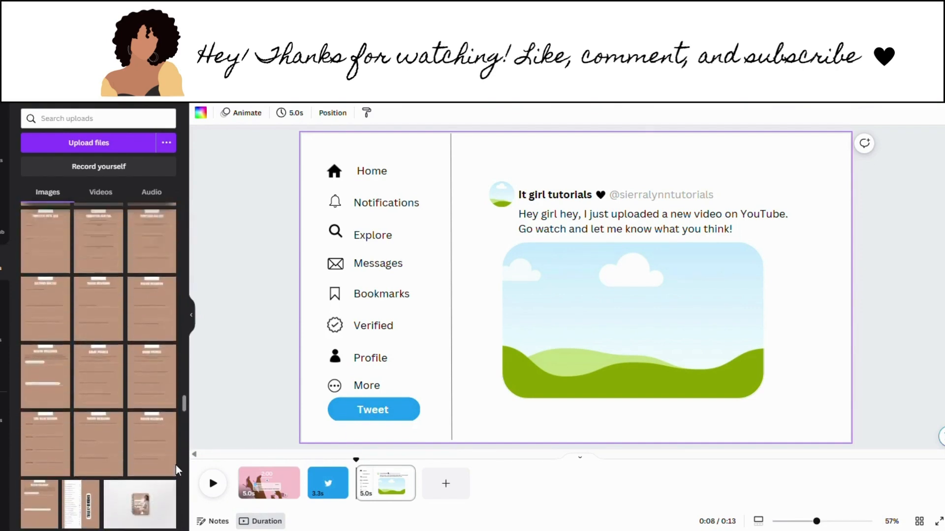
pyautogui.scroll(10, 176, 465)
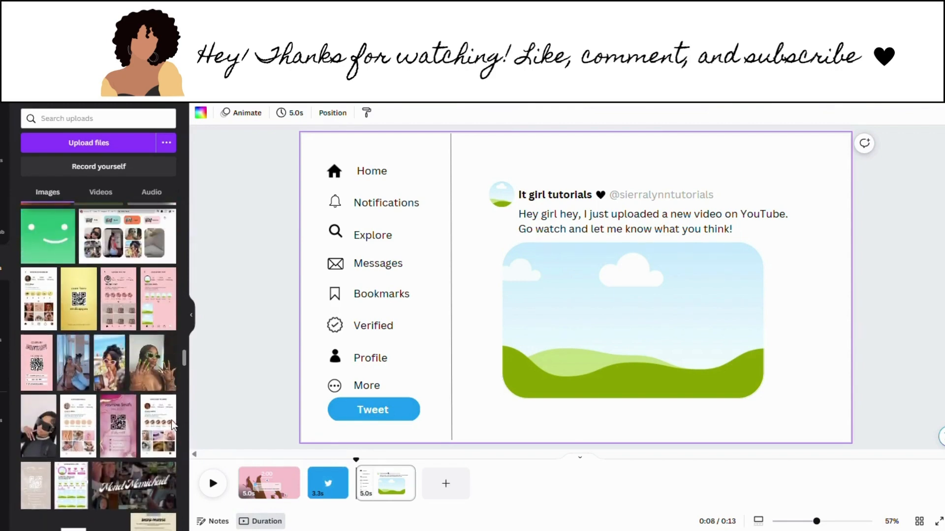
pyautogui.scroll(15, 171, 415)
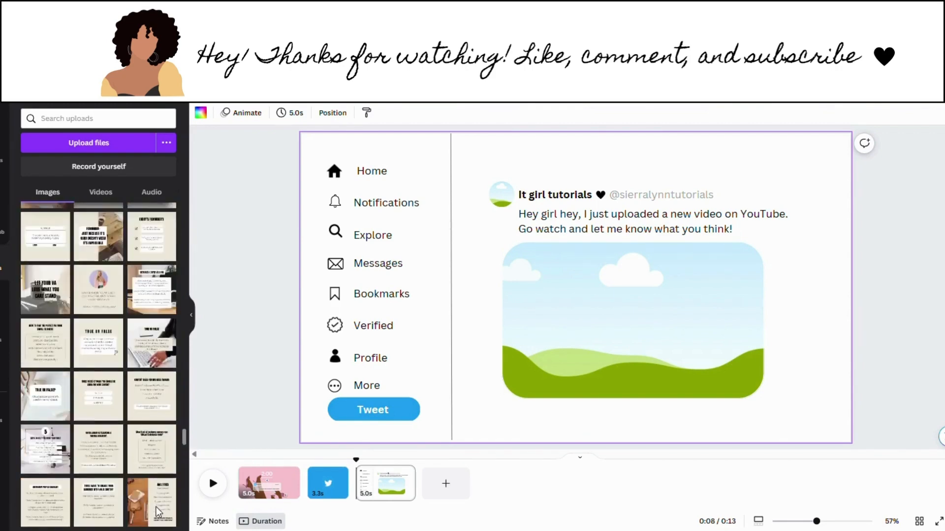
pyautogui.scroll(-10, 157, 512)
pyautogui.scroll(2, 155, 500)
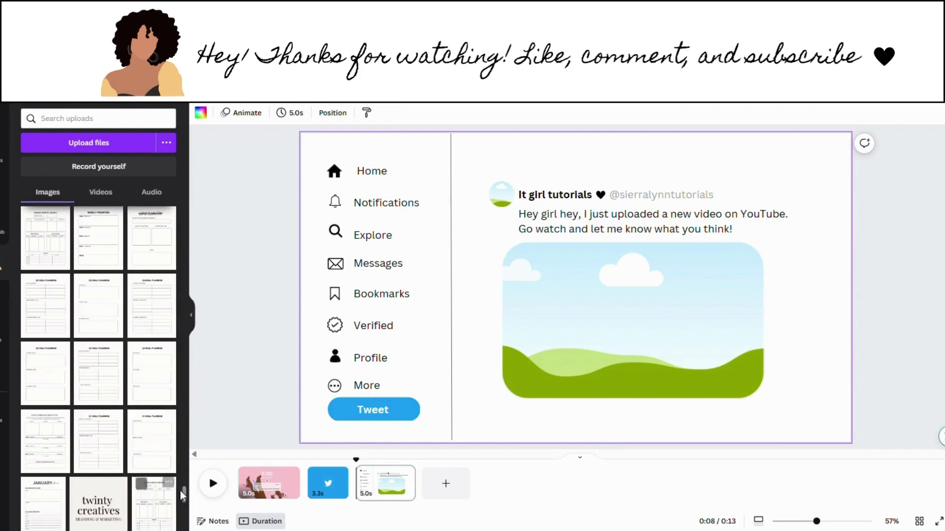
pyautogui.scroll(-6, 180, 504)
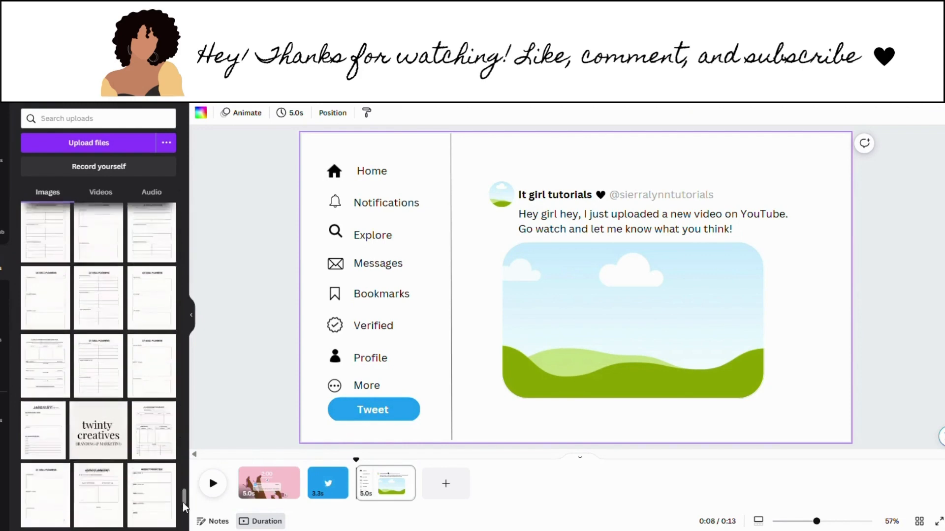
pyautogui.scroll(6, 180, 524)
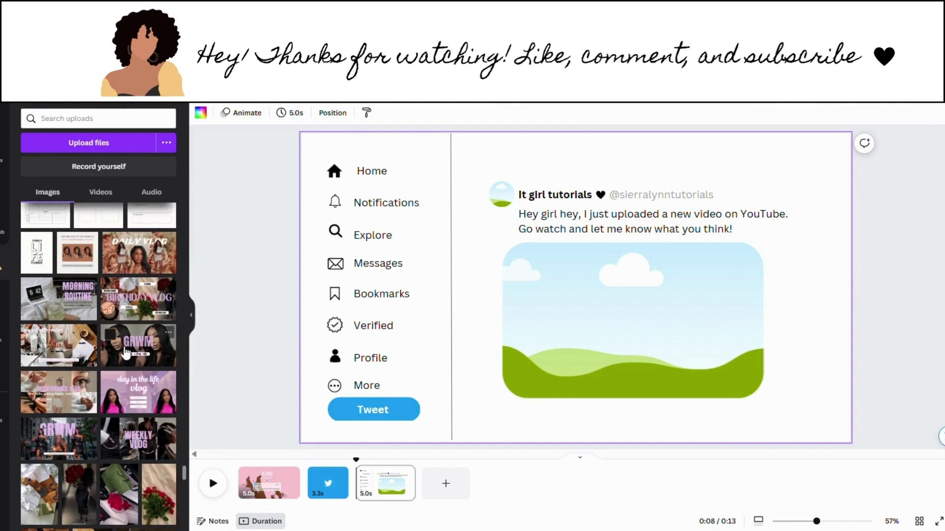
pyautogui.moveTo(136, 306); pyautogui.dragTo(600, 302)
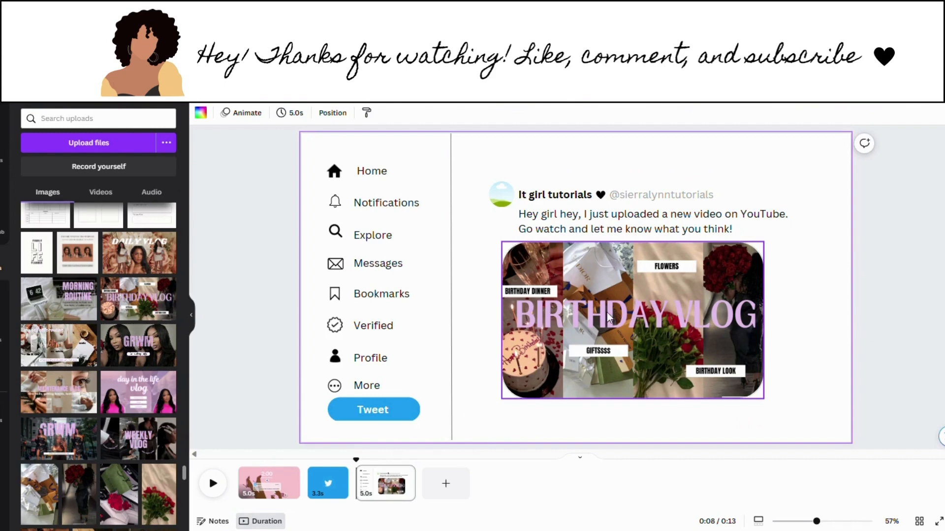
pyautogui.click(2, 154)
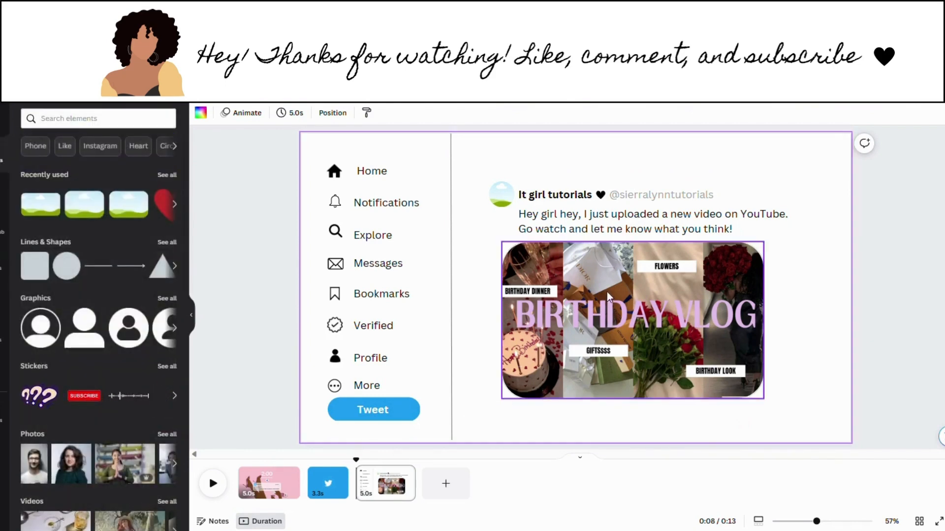
# Step: Search Elements for 'play button' and add a white play graphic from all Graphics
pyautogui.click(95, 125)
pyautogui.write('pl')
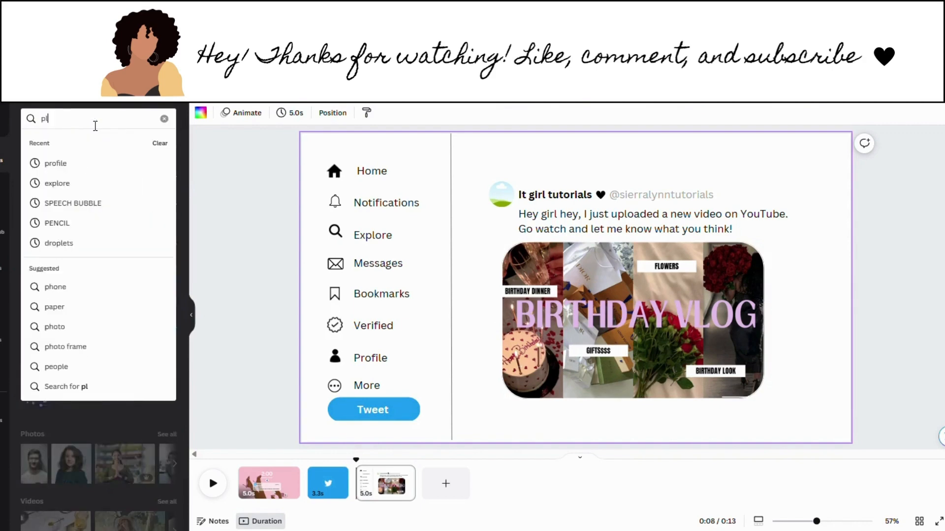
pyautogui.write('ay butto')
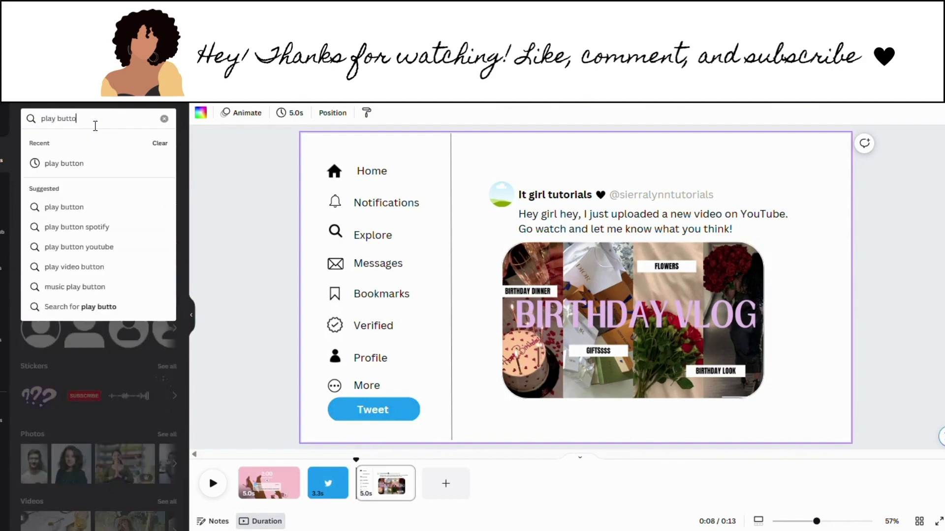
pyautogui.write('n')
pyautogui.press('Return')
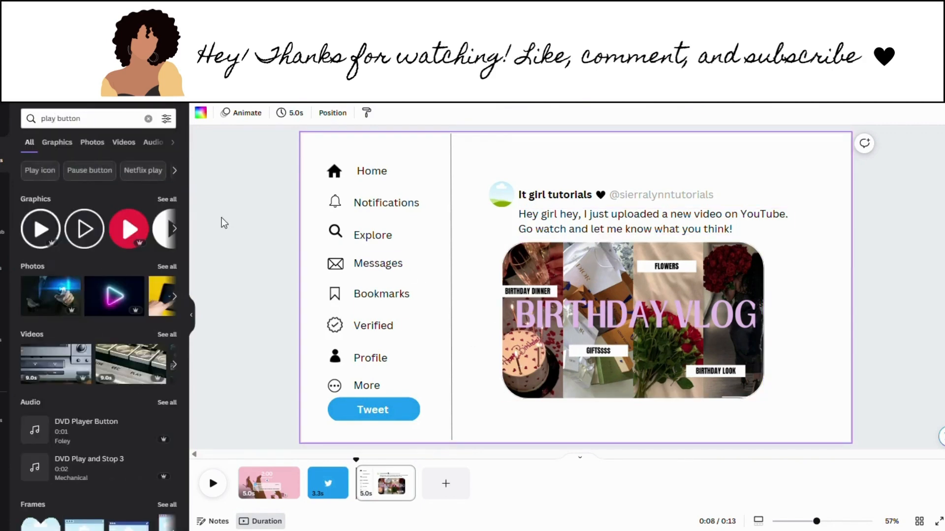
pyautogui.click(166, 200)
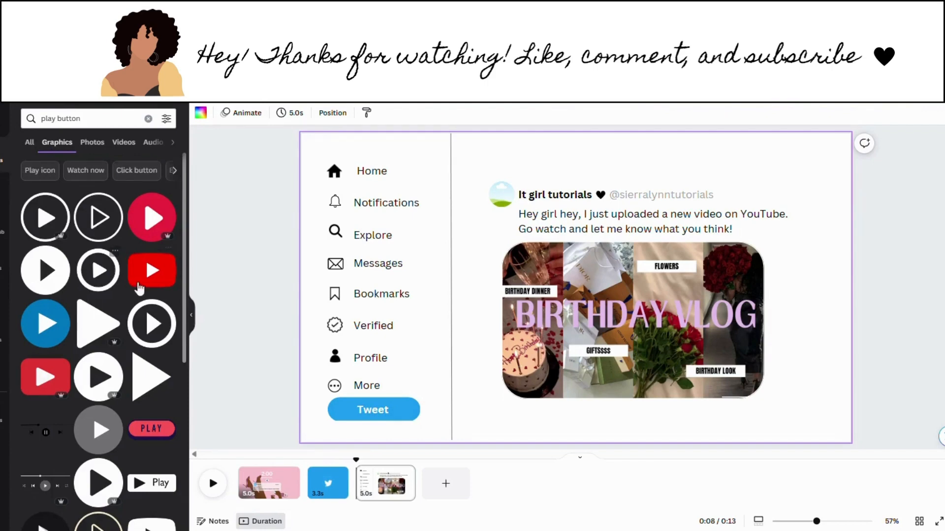
pyautogui.moveTo(183, 255); pyautogui.dragTo(179, 287)
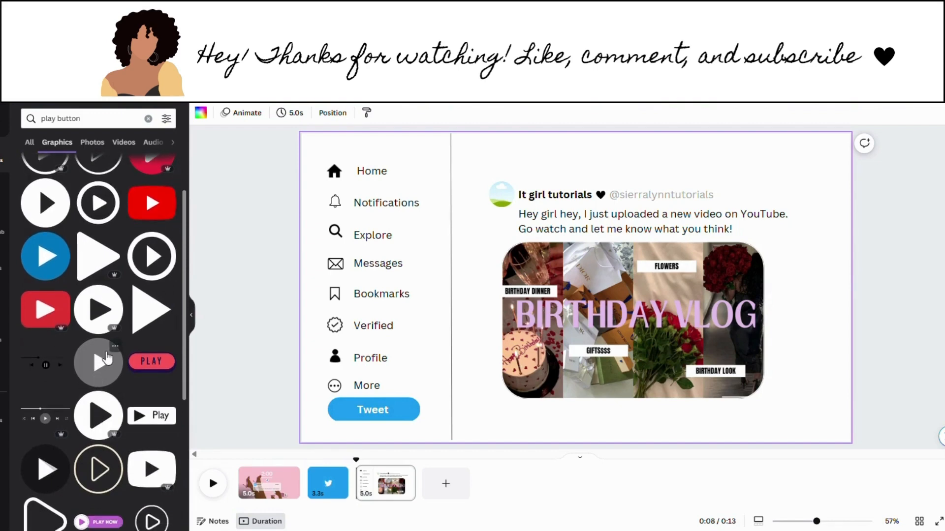
pyautogui.click(47, 489)
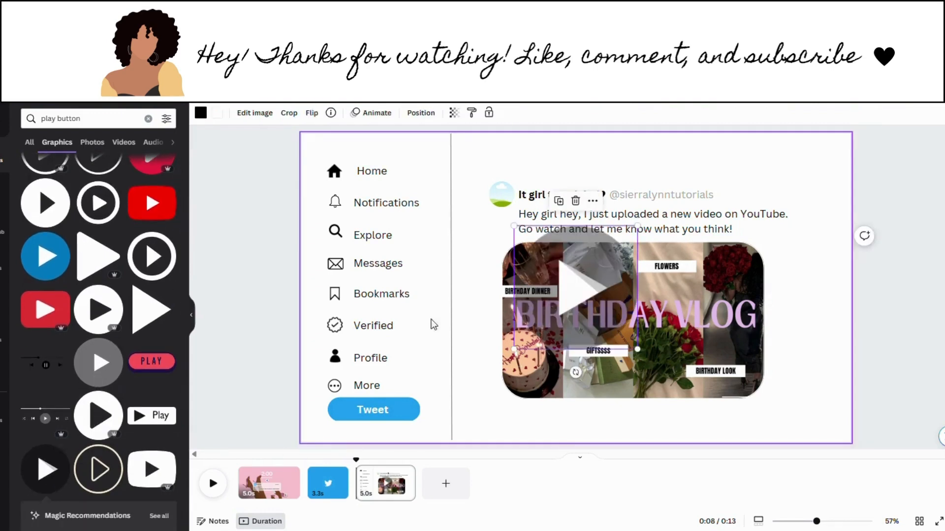
# Step: Shrink the play graphic and snap it to the centre of the Birthday Vlog thumbnail
pyautogui.moveTo(574, 296); pyautogui.dragTo(634, 326)
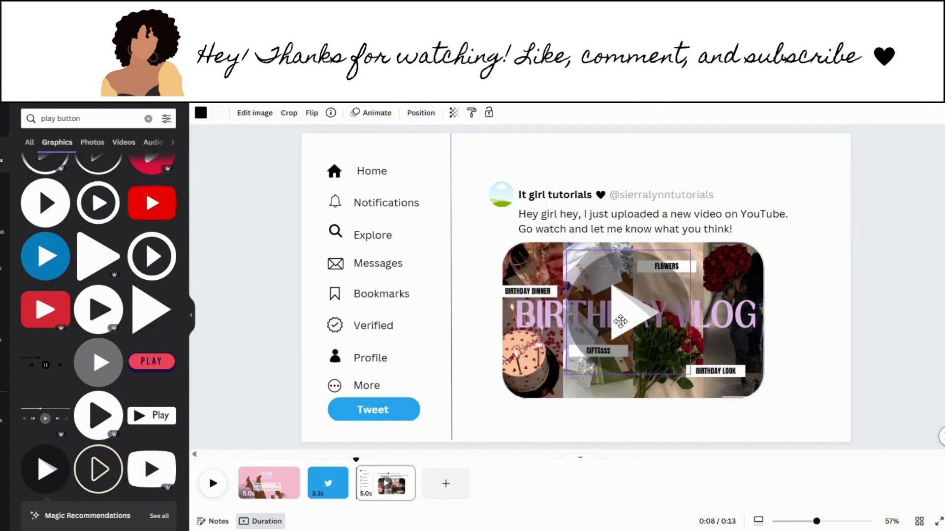
pyautogui.moveTo(577, 380); pyautogui.dragTo(634, 335)
pyautogui.click(784, 333)
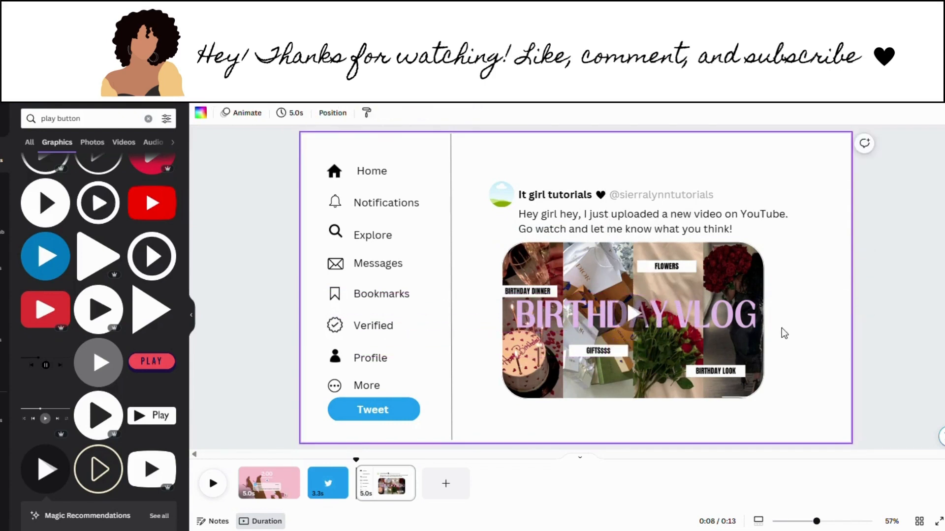
pyautogui.click(640, 314)
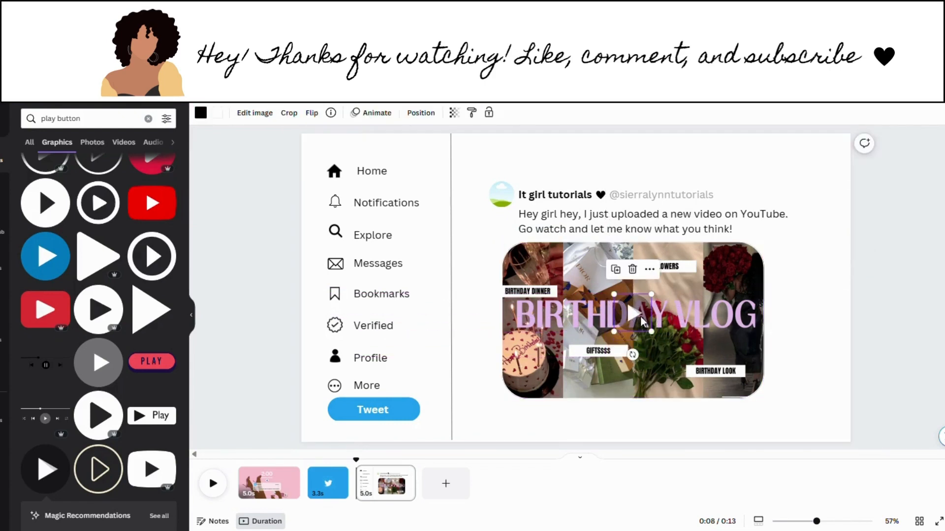
pyautogui.click(777, 364)
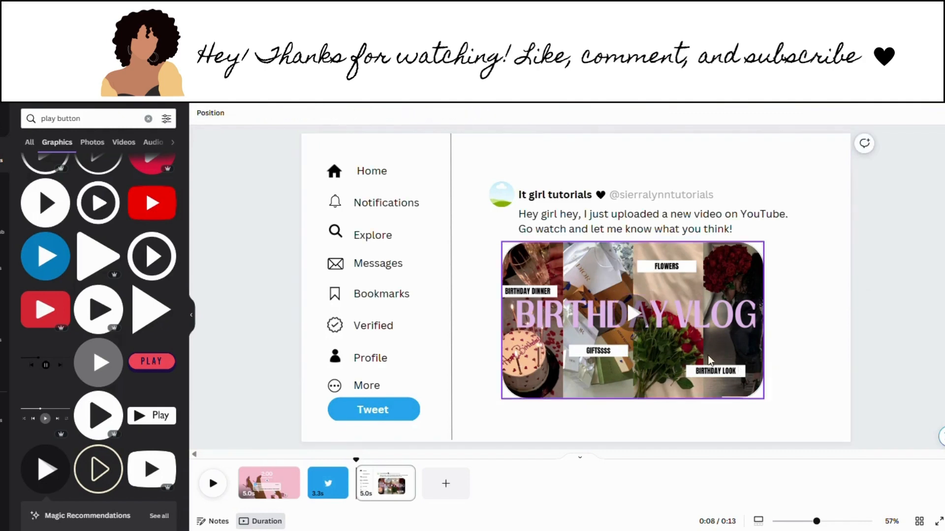
pyautogui.click(637, 325)
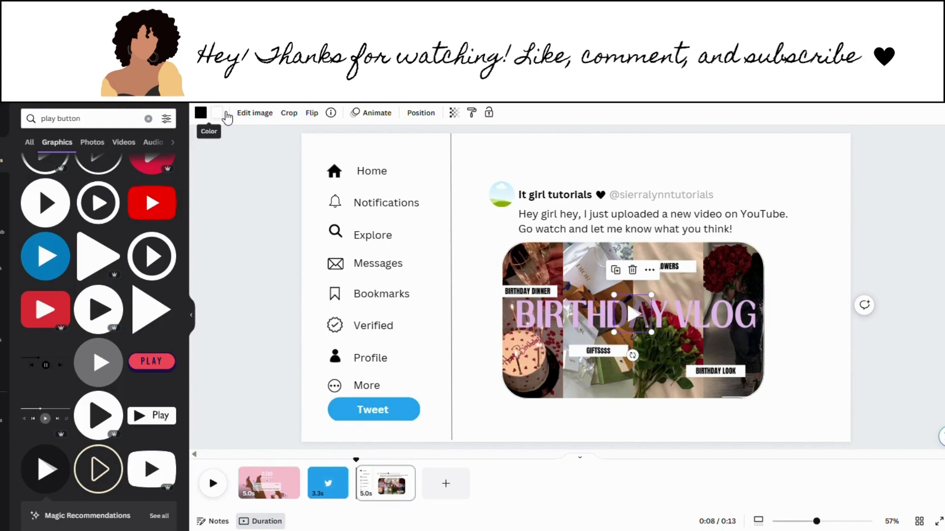
pyautogui.click(798, 382)
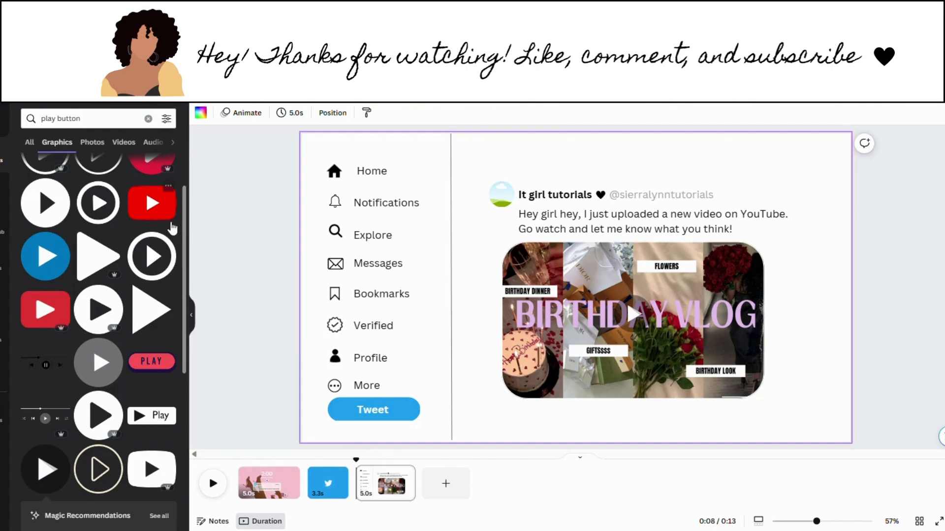
pyautogui.click(148, 118)
# Step: Add an outlined speech-bubble graphic from a 'comment' search and shrink it below the thumbnail
pyautogui.write('comment')
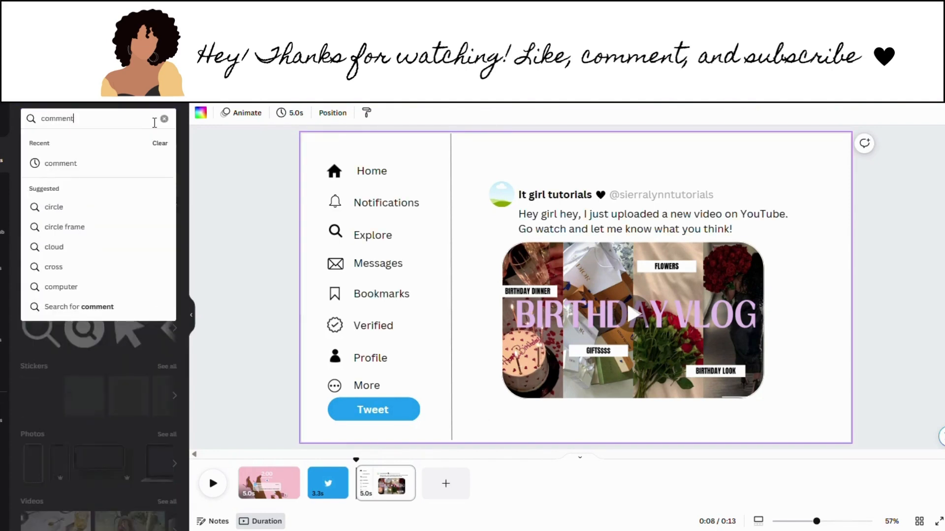
pyautogui.press('Return')
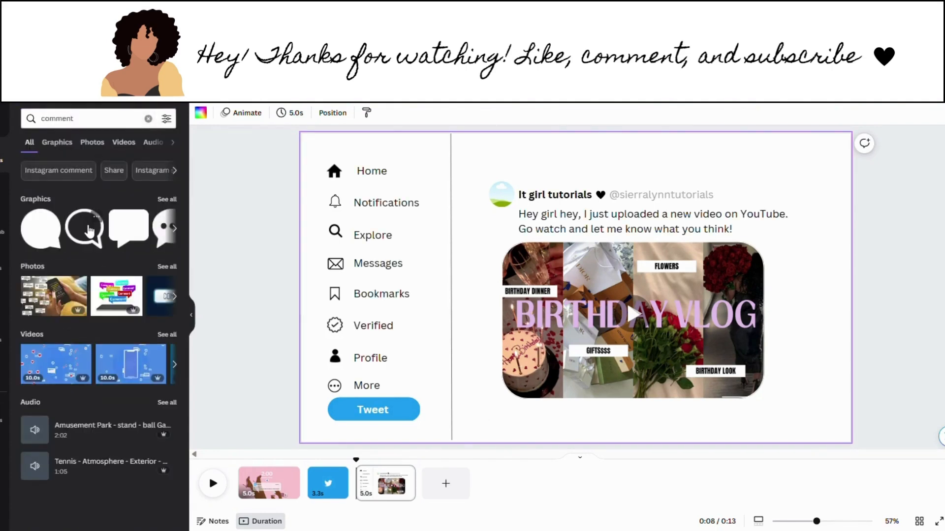
pyautogui.click(88, 220)
pyautogui.moveTo(523, 356); pyautogui.dragTo(552, 449)
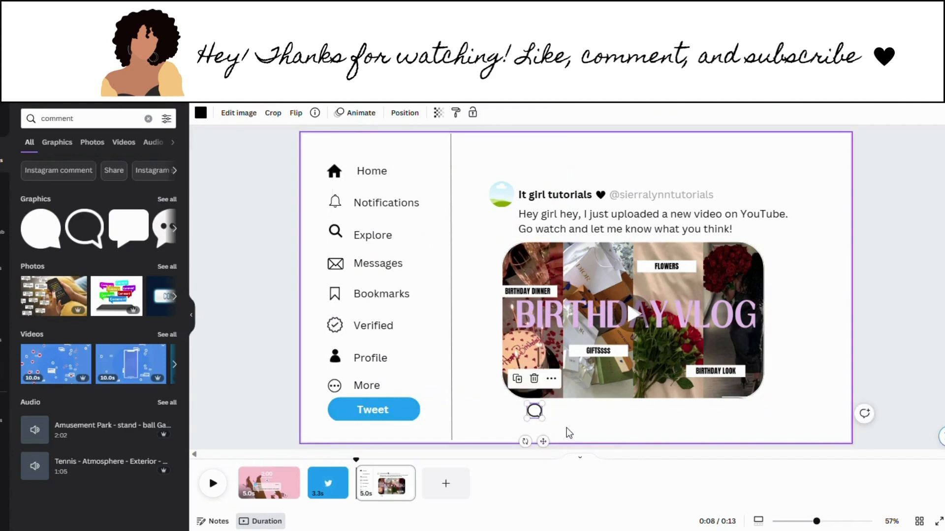
pyautogui.click(570, 433)
pyautogui.click(149, 118)
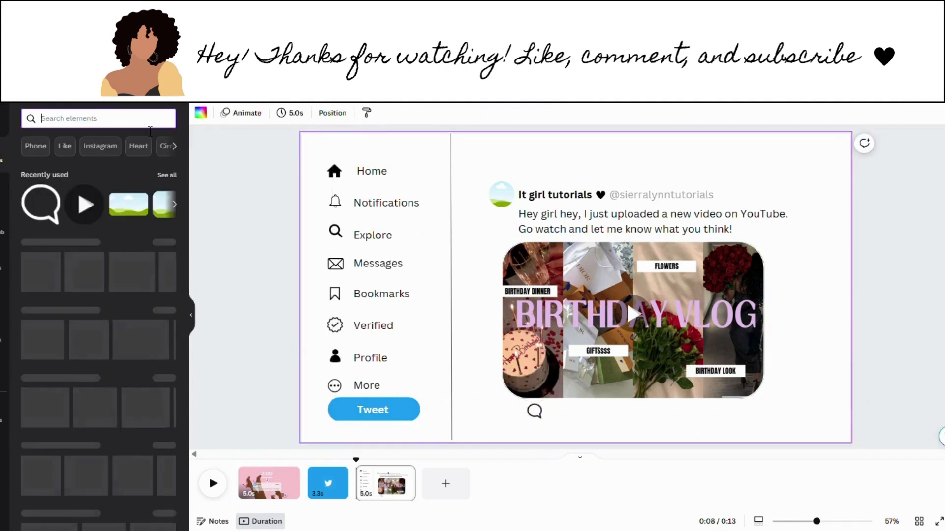
# Step: Add a retweet-arrow graphic from a 'retweet' search and shrink it beside the comment icon
pyautogui.write('retweet')
pyautogui.press('Return')
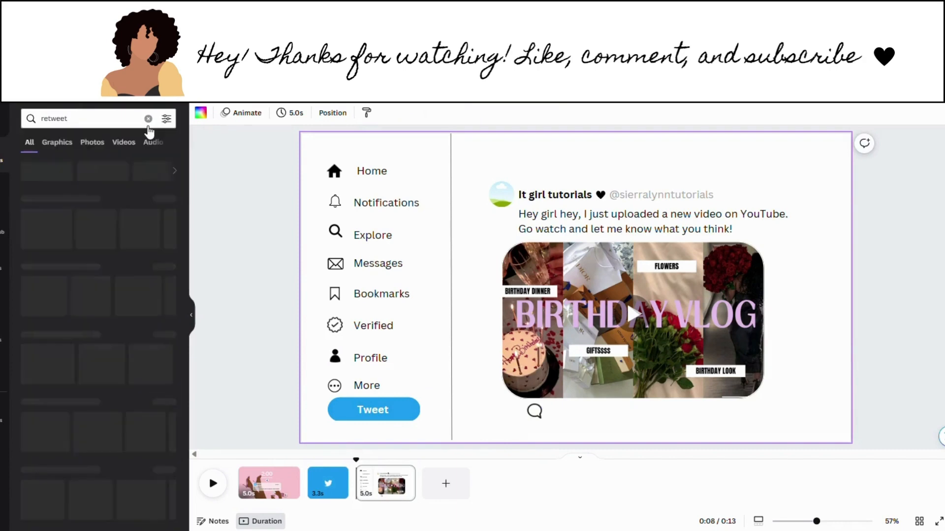
pyautogui.click(168, 200)
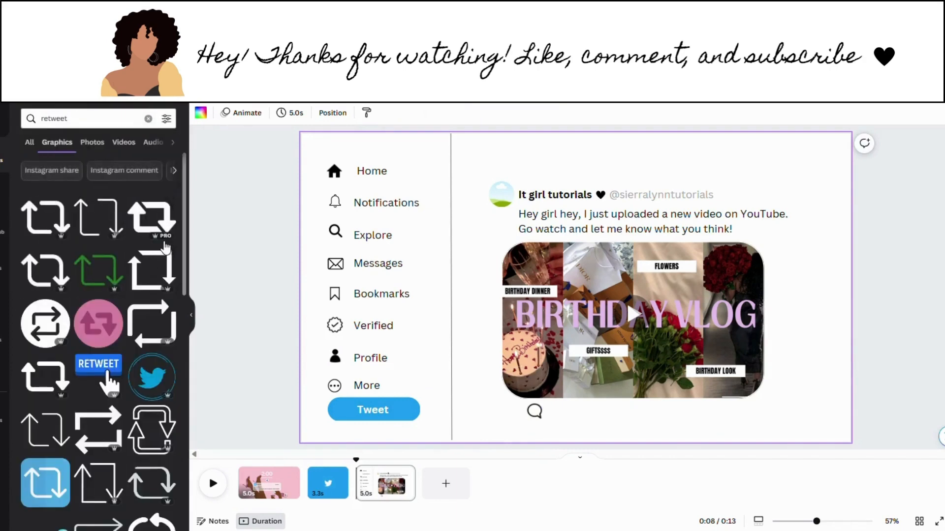
pyautogui.click(37, 432)
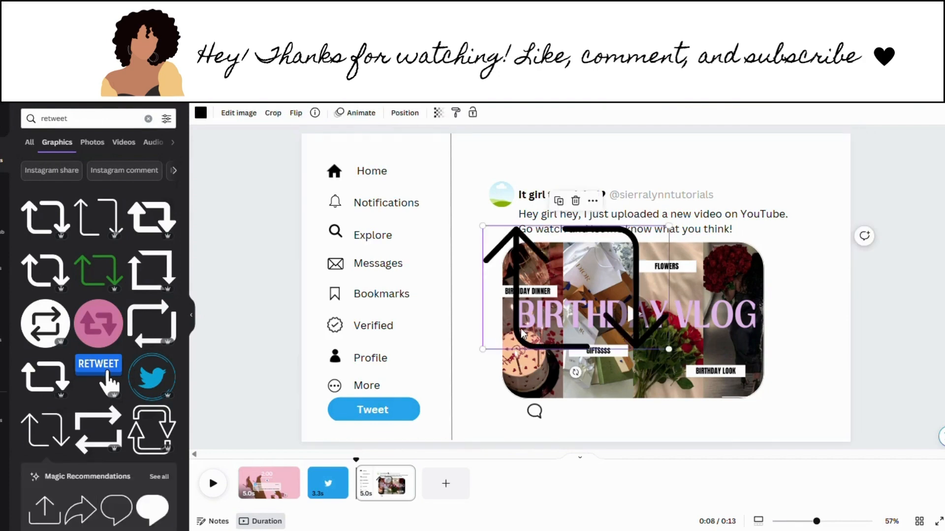
pyautogui.moveTo(488, 358); pyautogui.dragTo(633, 442)
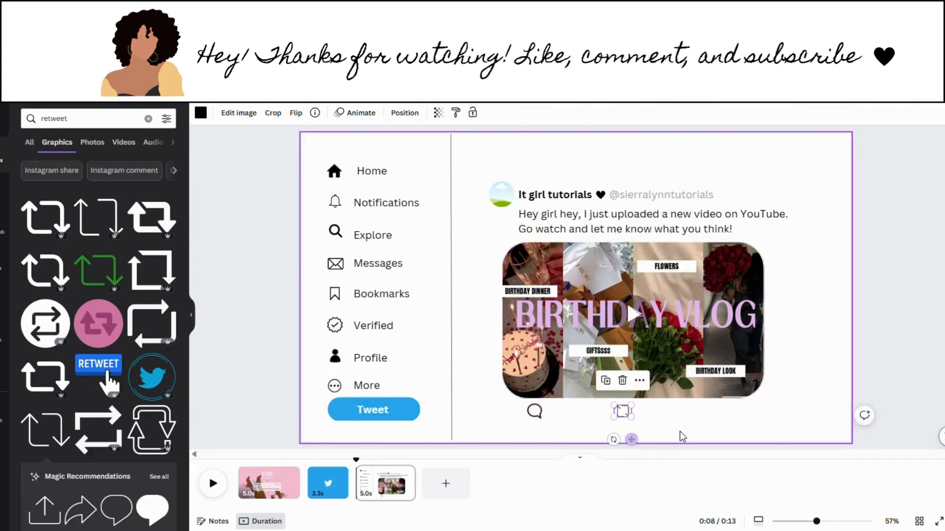
pyautogui.click(148, 118)
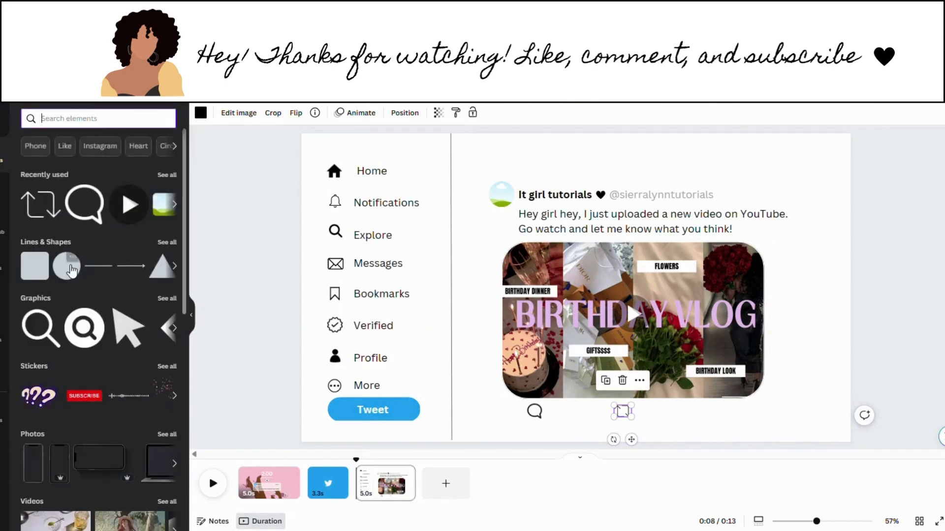
pyautogui.click(164, 244)
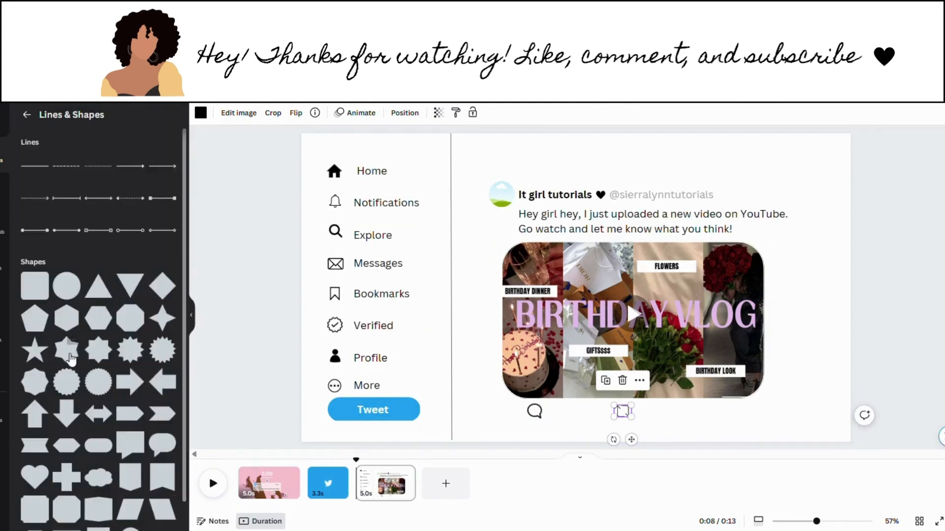
# Step: Try duplicating the header heart beside the retweet icon, then delete the copy
pyautogui.click(601, 195)
pyautogui.click(584, 165)
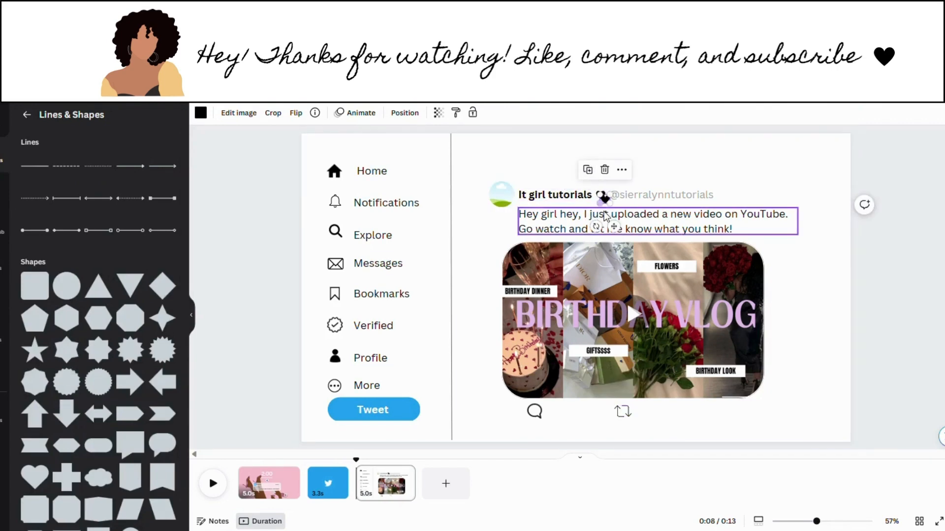
pyautogui.moveTo(606, 205); pyautogui.dragTo(683, 448)
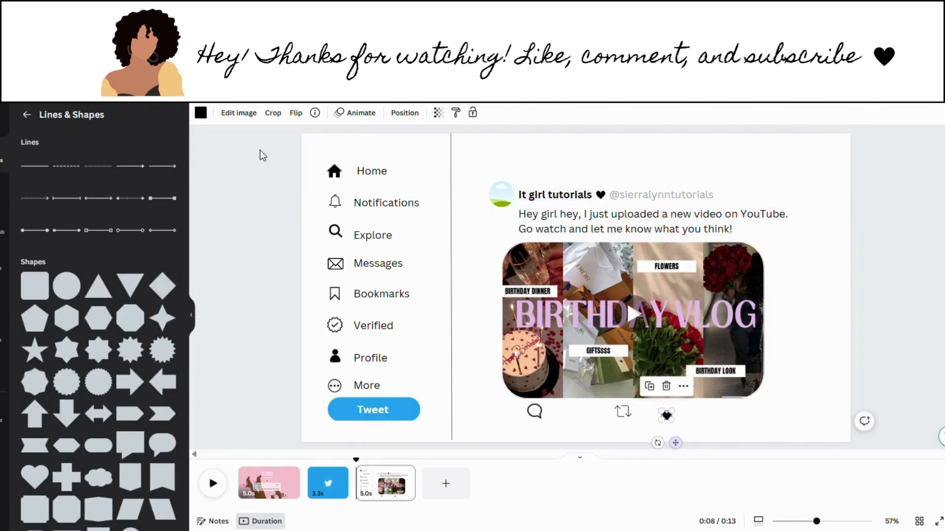
pyautogui.click(201, 113)
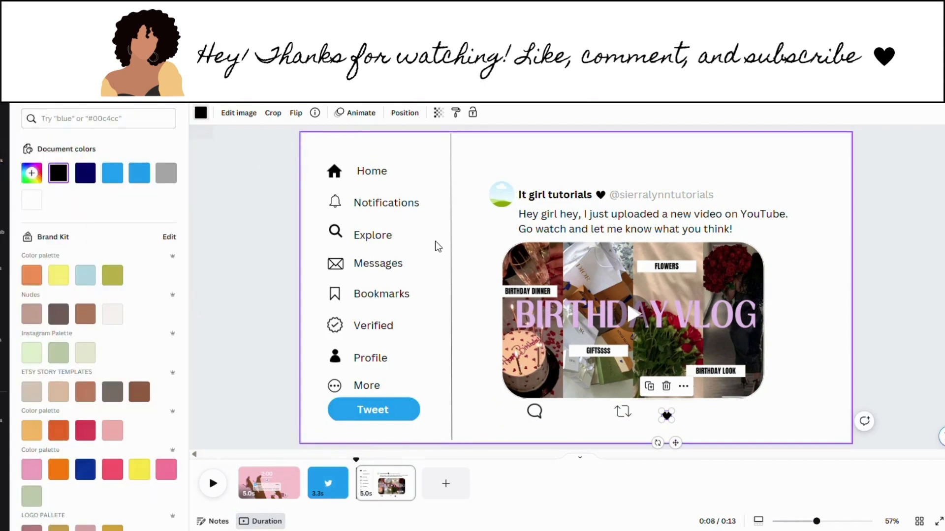
pyautogui.press('Delete')
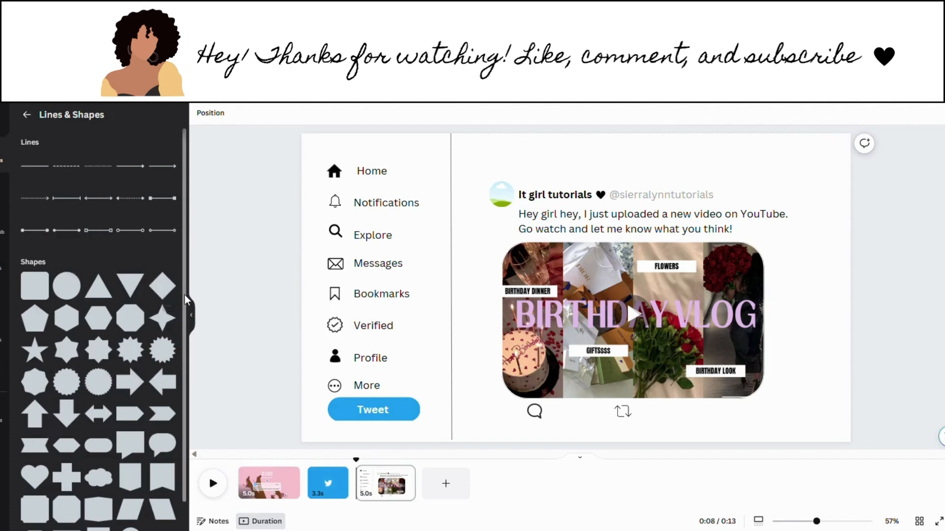
# Step: Add a Lines & Shapes heart with no fill and solid weight-4 outline, spaced after the retweet icon
pyautogui.scroll(-1, 184, 294)
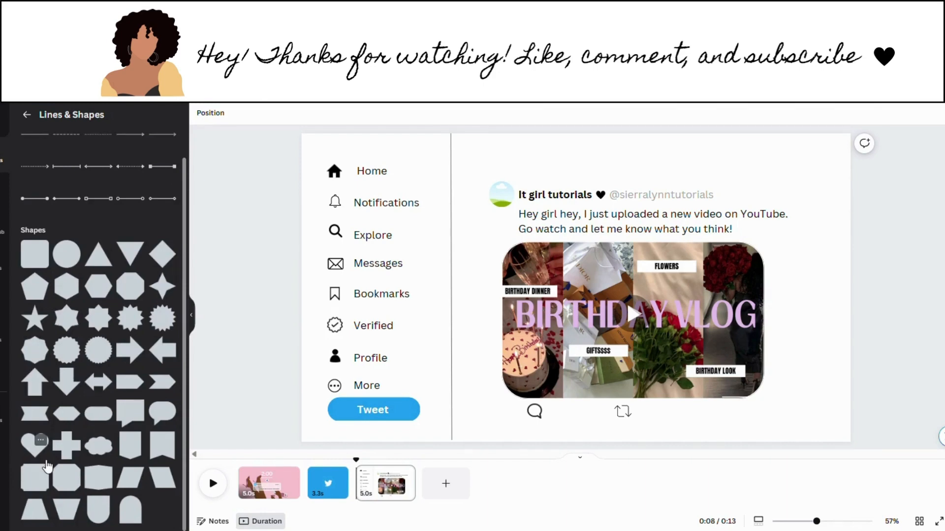
pyautogui.click(46, 461)
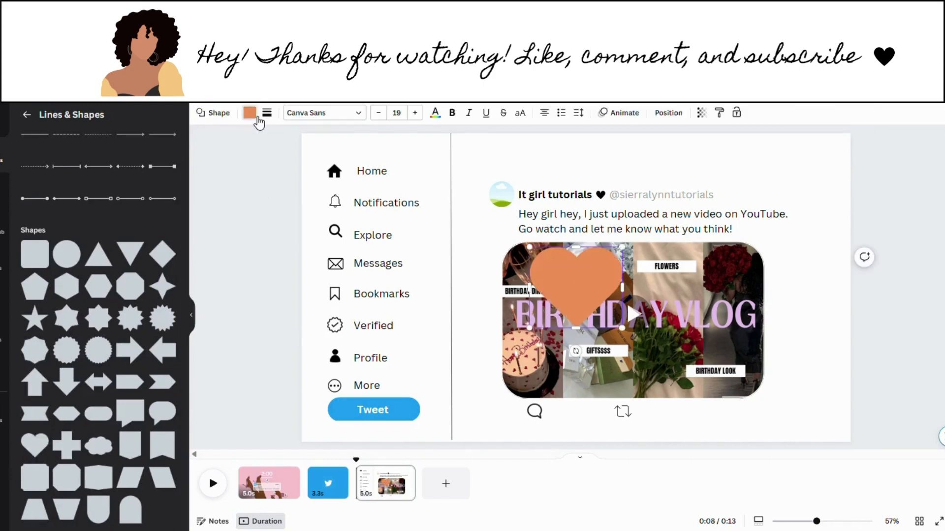
pyautogui.click(255, 116)
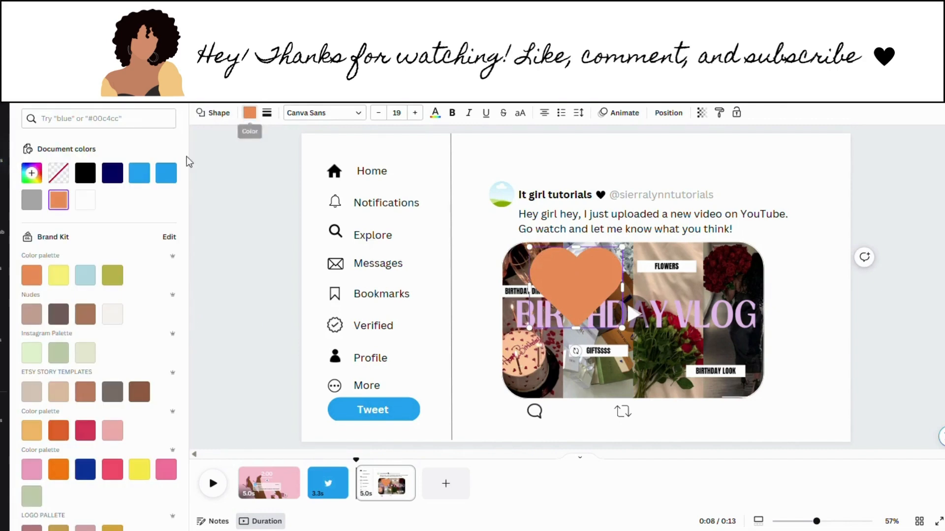
pyautogui.click(60, 180)
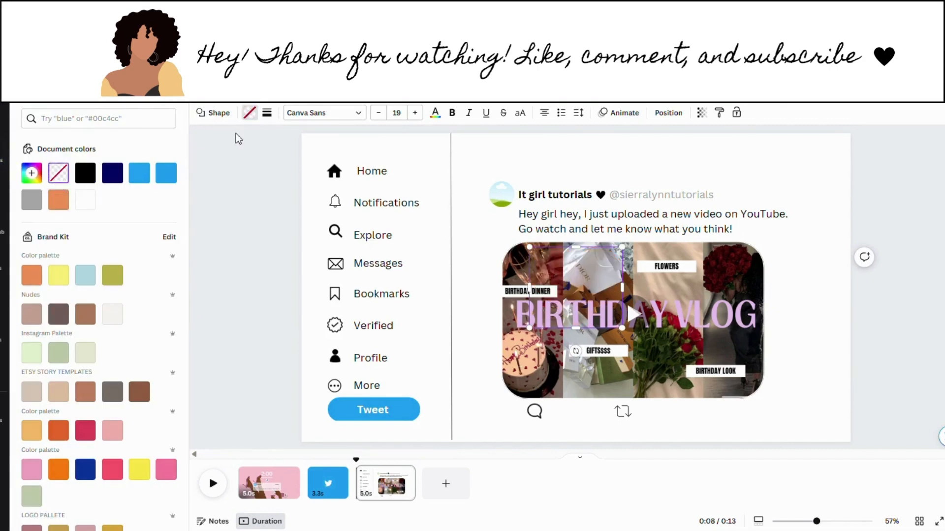
pyautogui.click(268, 115)
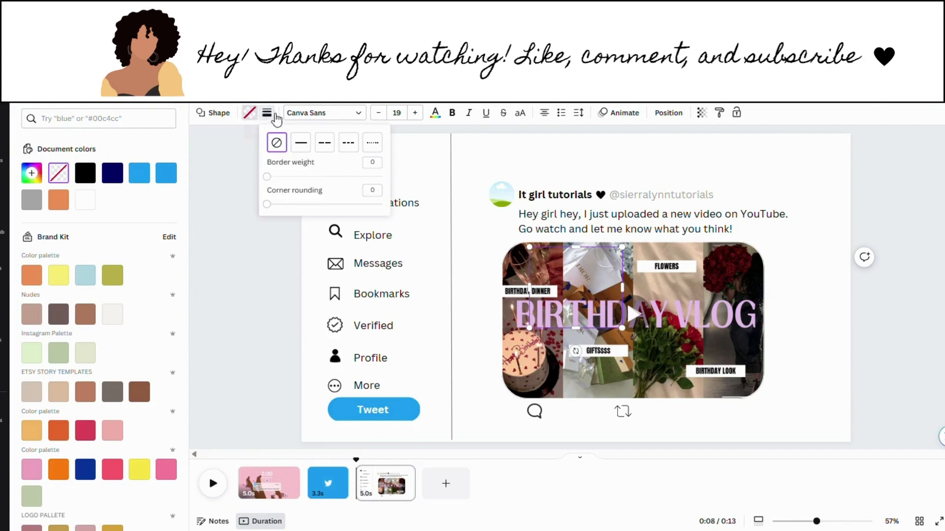
pyautogui.click(300, 143)
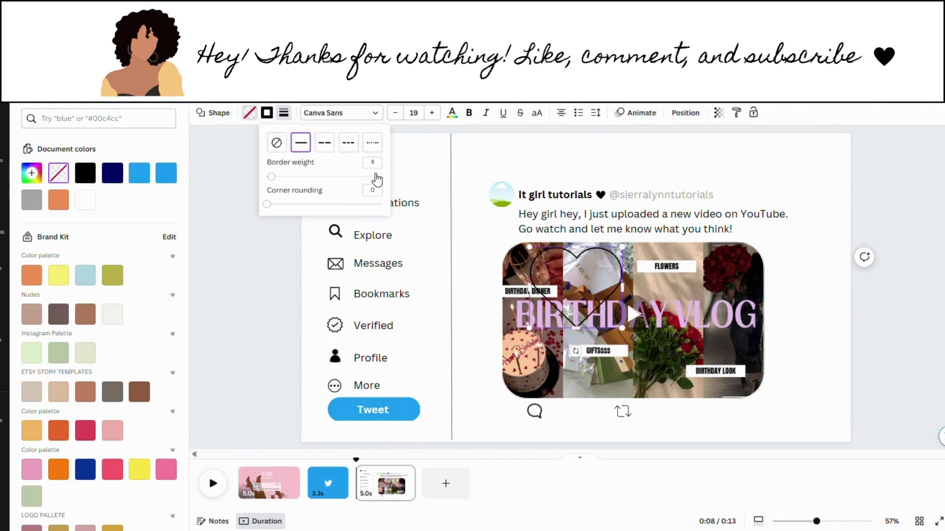
pyautogui.moveTo(609, 308); pyautogui.dragTo(736, 449)
pyautogui.moveTo(623, 412); pyautogui.dragTo(634, 415)
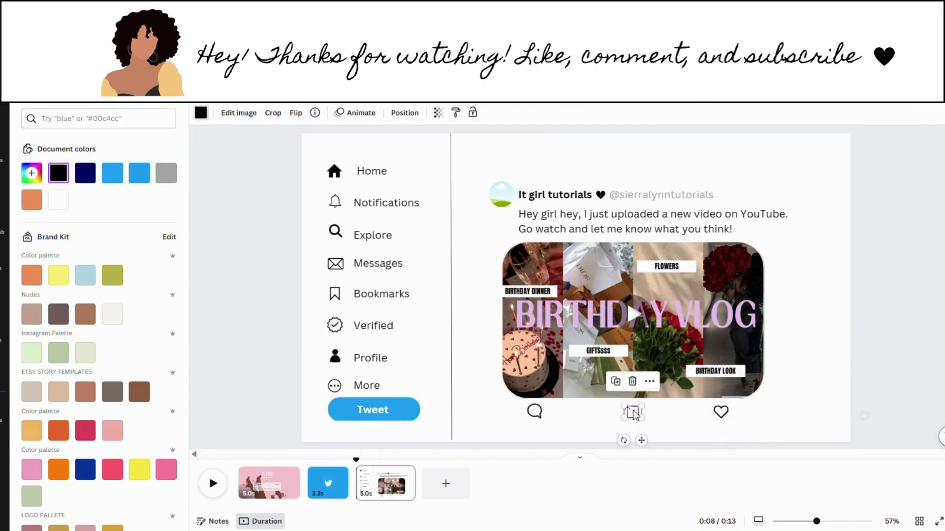
pyautogui.click(545, 409)
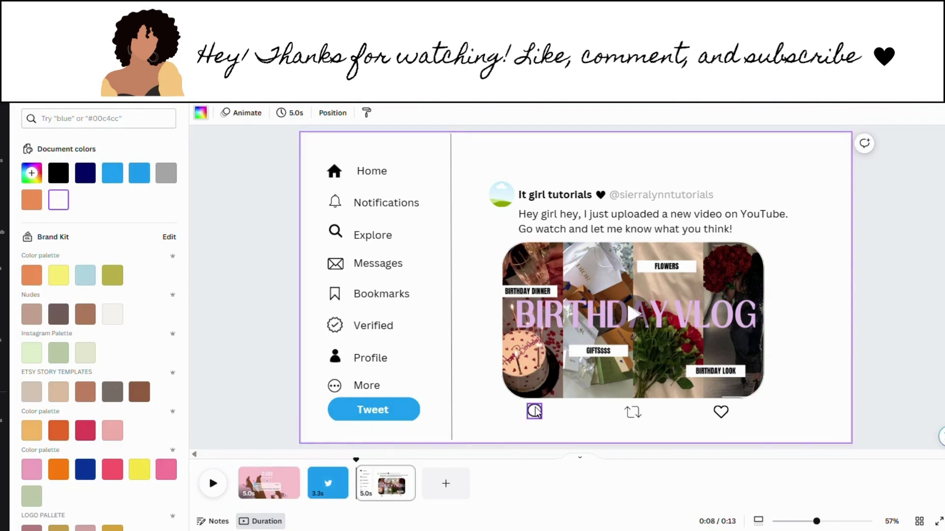
# Step: Nudge the comment icon left and place a new 55 text count right beside it
pyautogui.moveTo(535, 412); pyautogui.dragTo(519, 411)
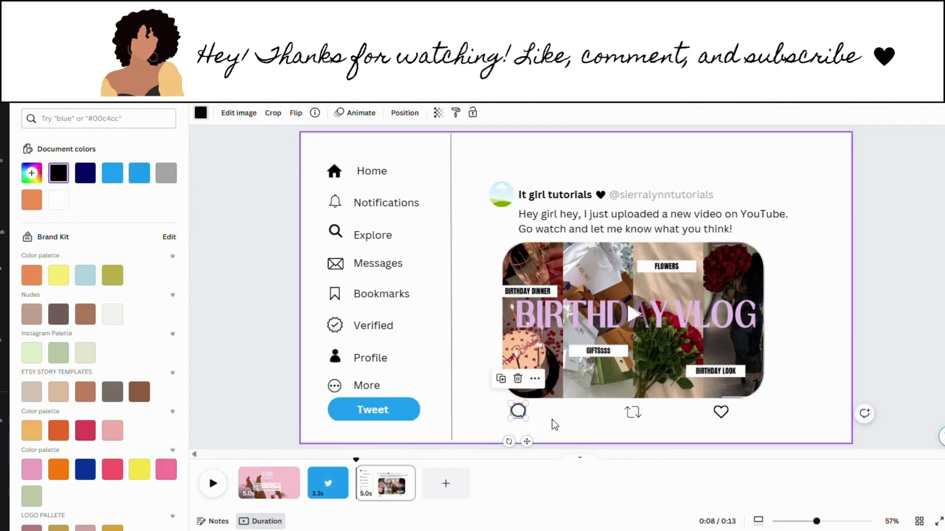
pyautogui.press('t')
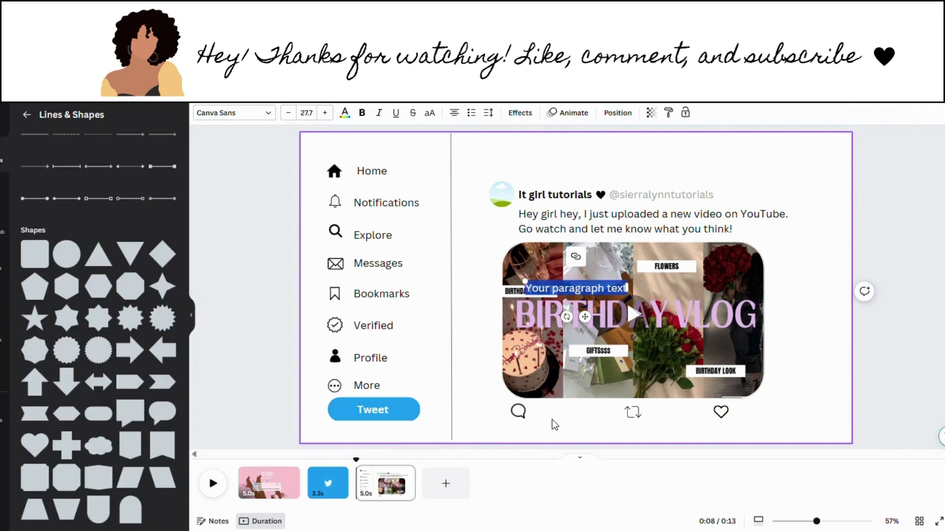
pyautogui.press('BackSpace')
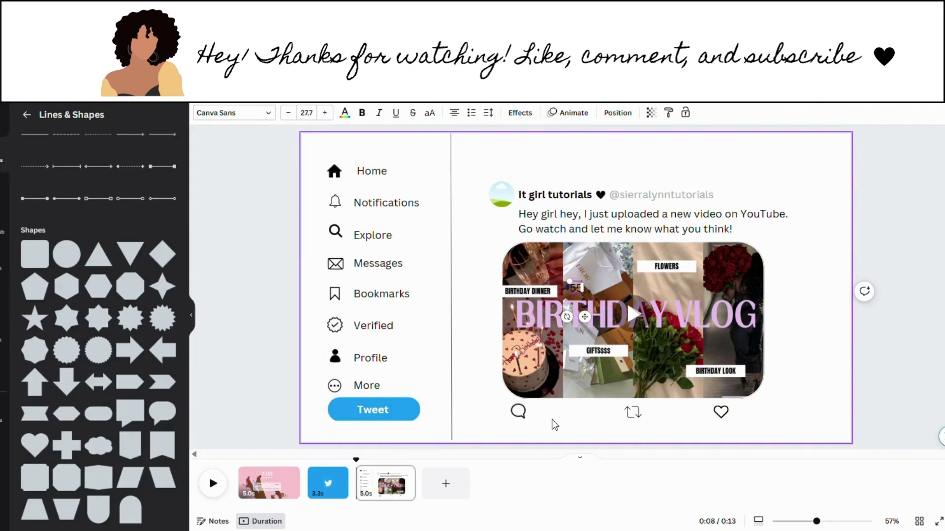
pyautogui.moveTo(585, 316); pyautogui.dragTo(559, 442)
pyautogui.moveTo(562, 444); pyautogui.dragTo(561, 442)
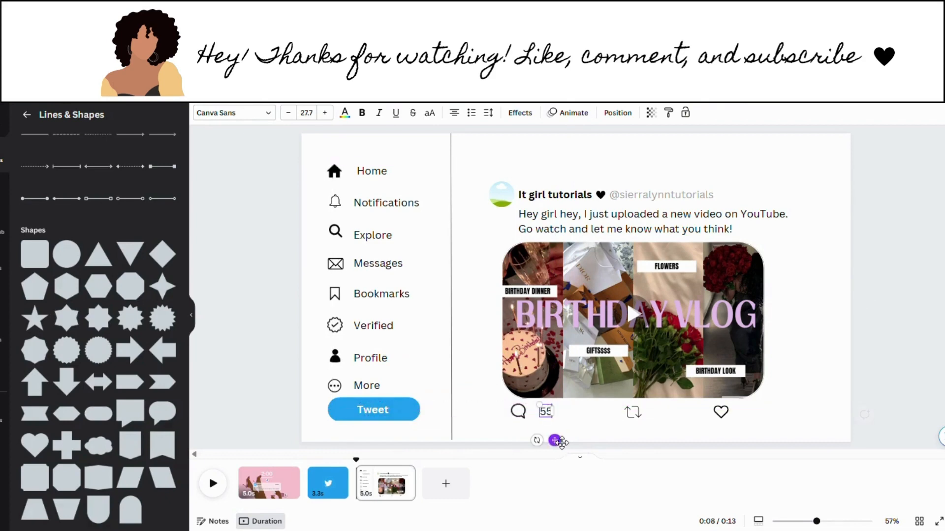
pyautogui.click(573, 420)
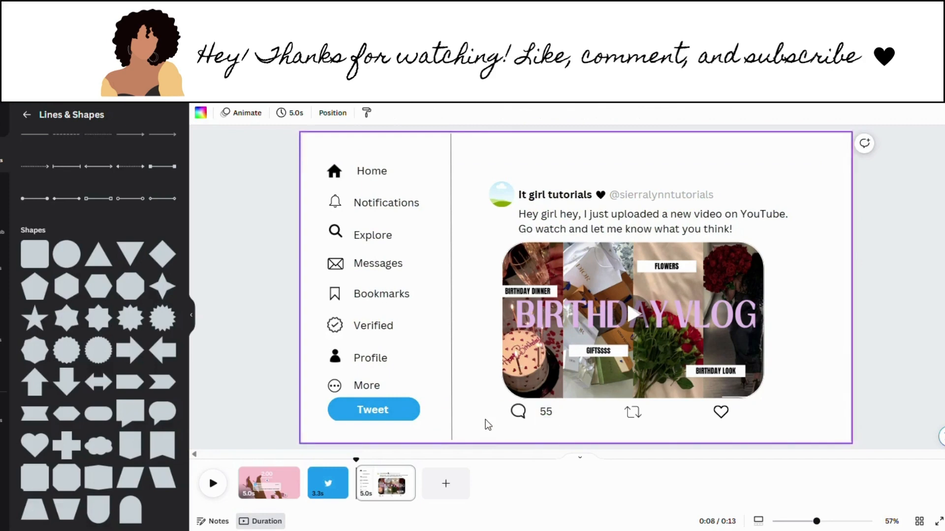
# Step: Recolour the comment icon, its 55 count and the retweet icon grey
pyautogui.click(518, 411)
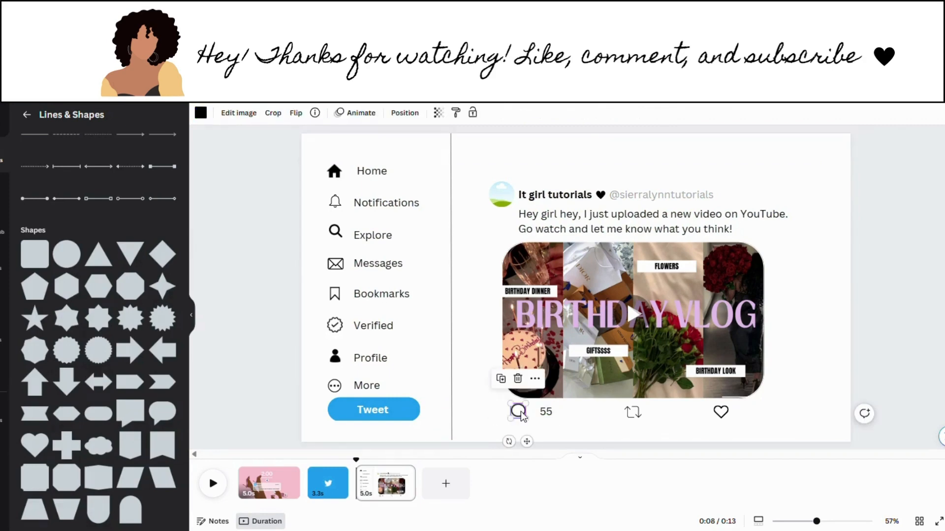
pyautogui.click(201, 112)
pyautogui.click(167, 173)
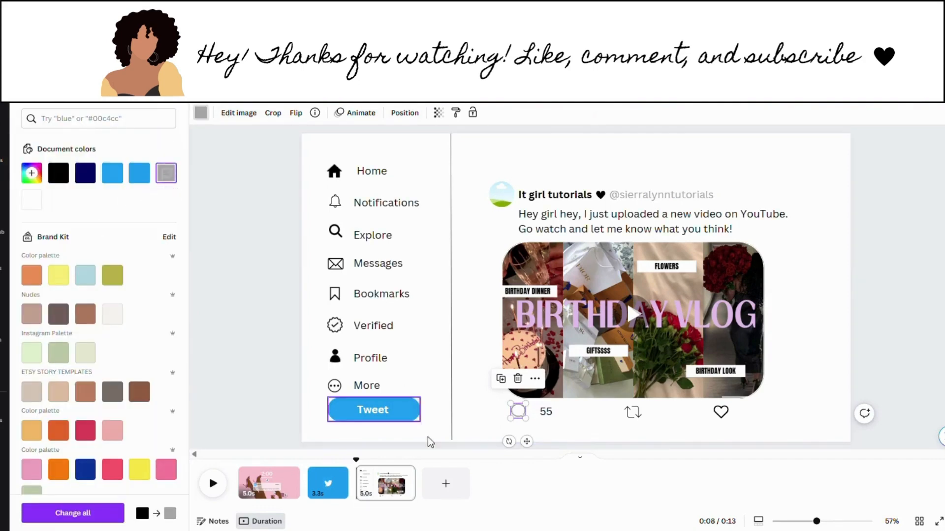
pyautogui.click(547, 413)
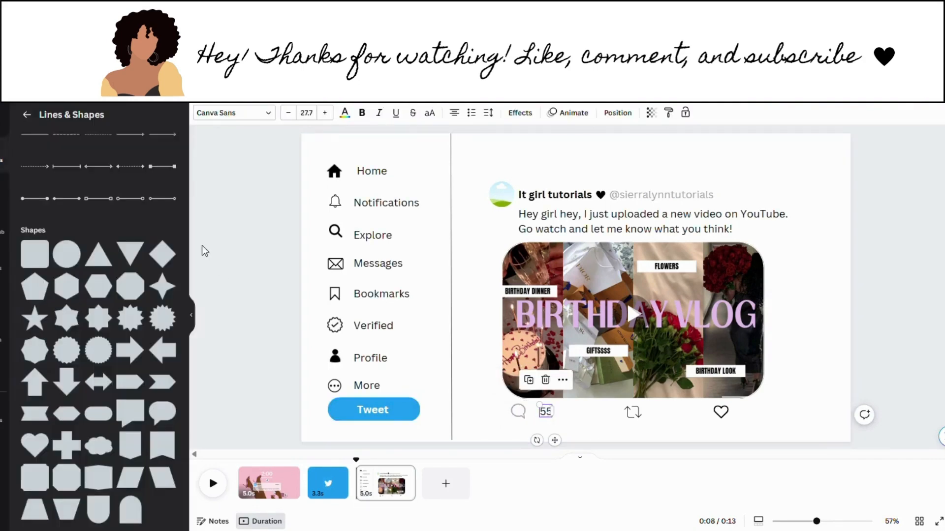
pyautogui.click(345, 112)
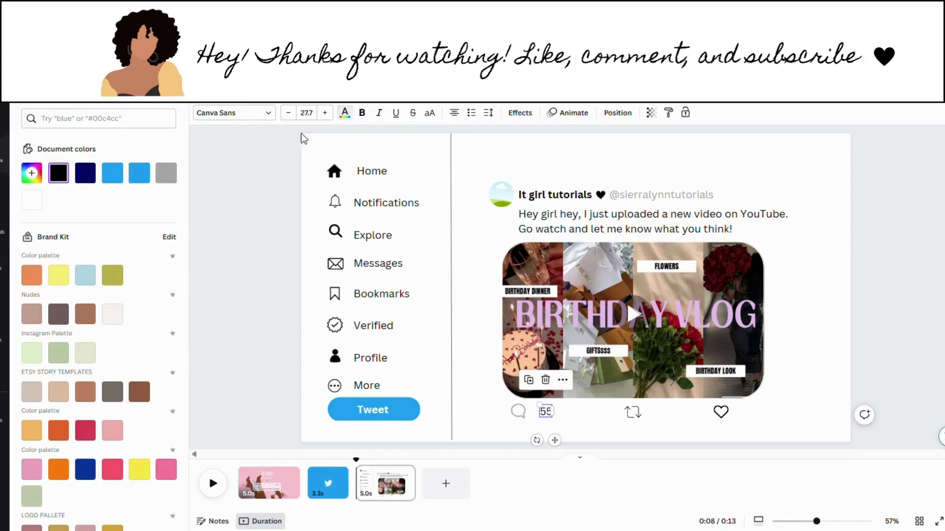
pyautogui.click(166, 173)
pyautogui.click(633, 412)
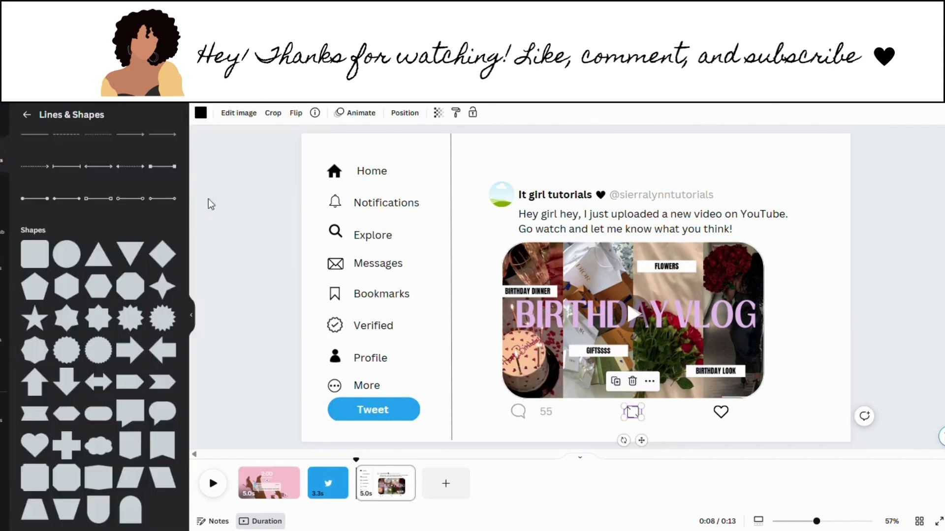
pyautogui.click(209, 112)
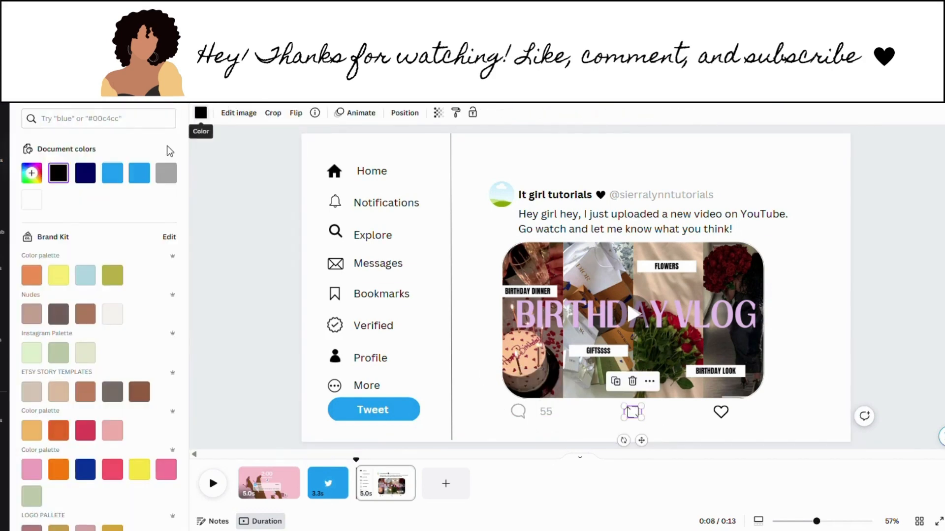
pyautogui.click(166, 174)
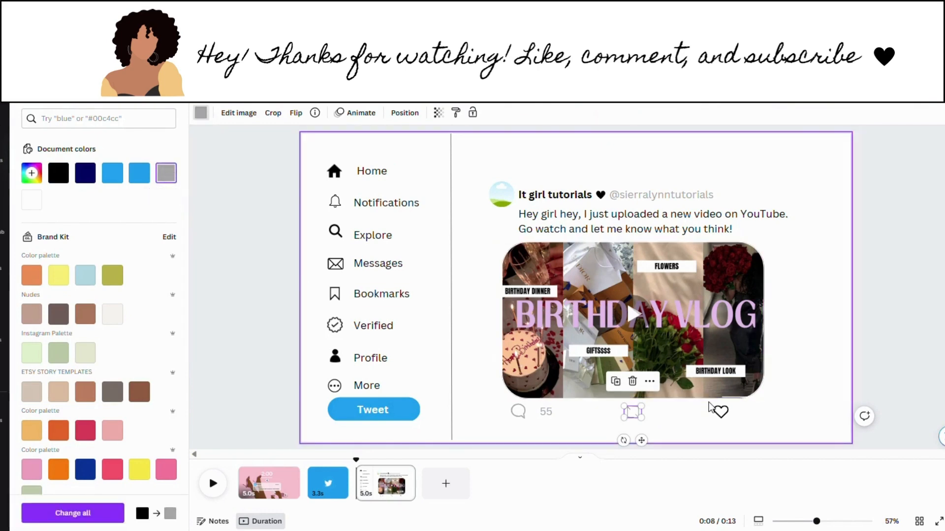
# Step: Make the heart icon a hollow outline with a grey #a6a6a6 border
pyautogui.click(720, 413)
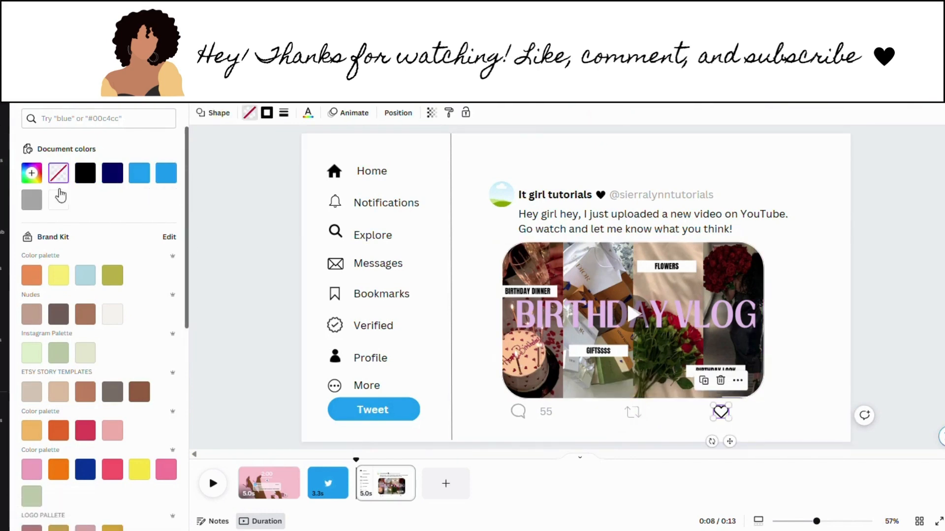
pyautogui.click(42, 207)
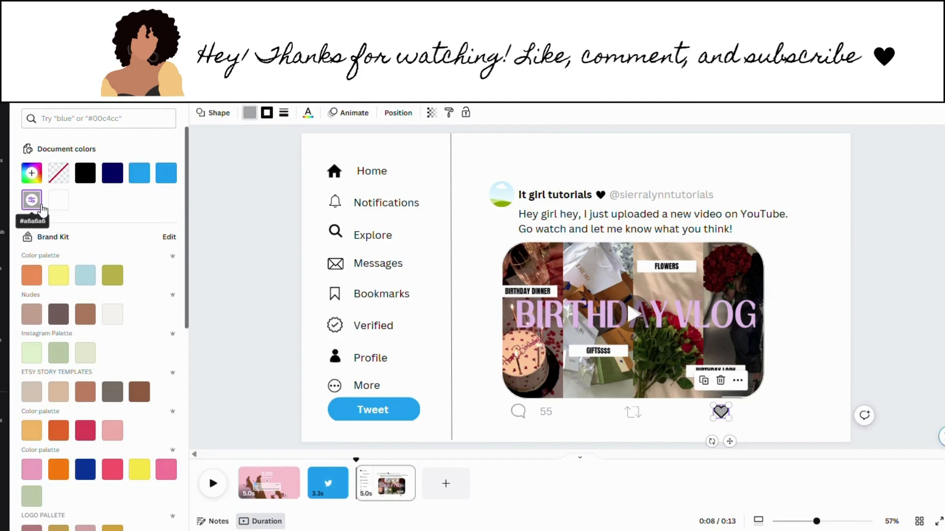
pyautogui.click(57, 180)
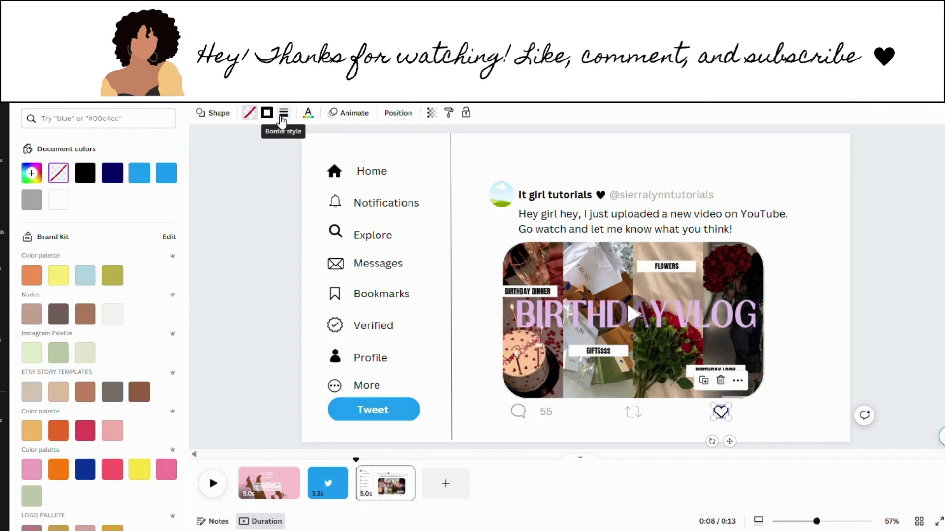
pyautogui.click(283, 114)
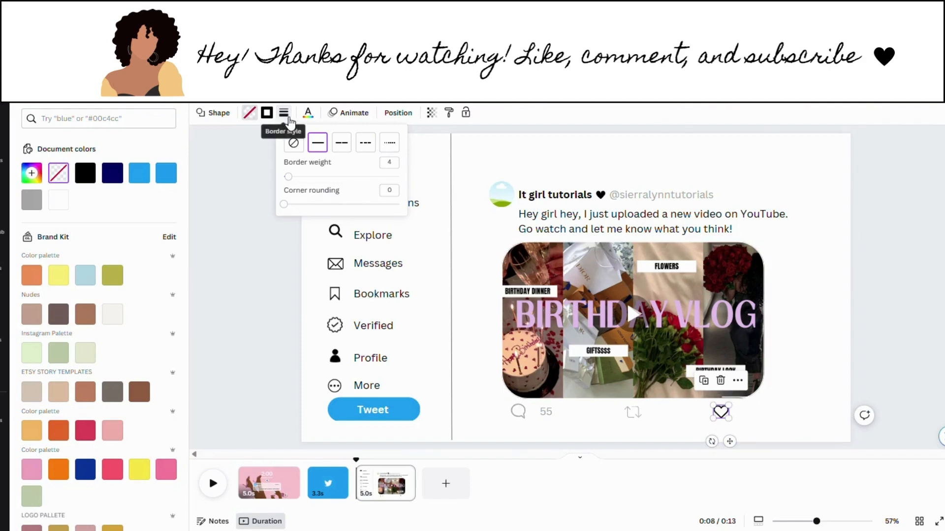
pyautogui.click(276, 114)
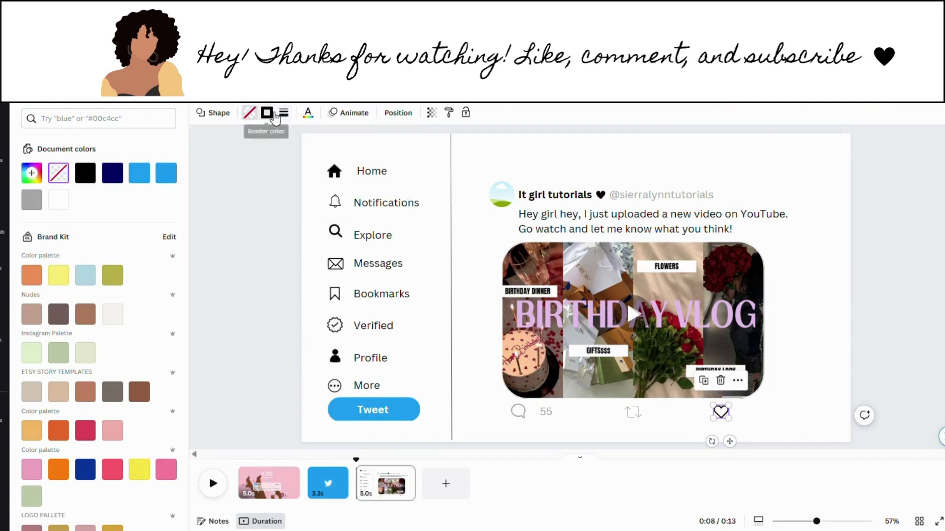
pyautogui.click(166, 175)
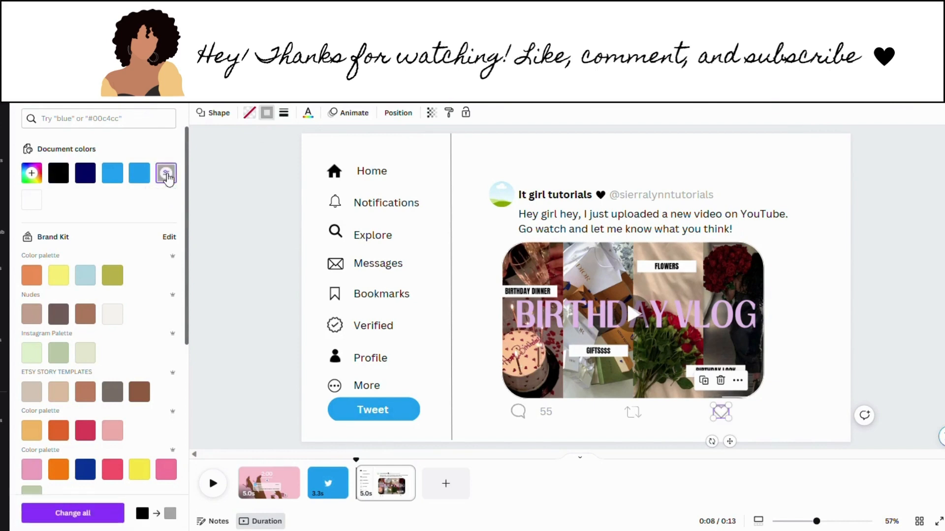
pyautogui.click(769, 411)
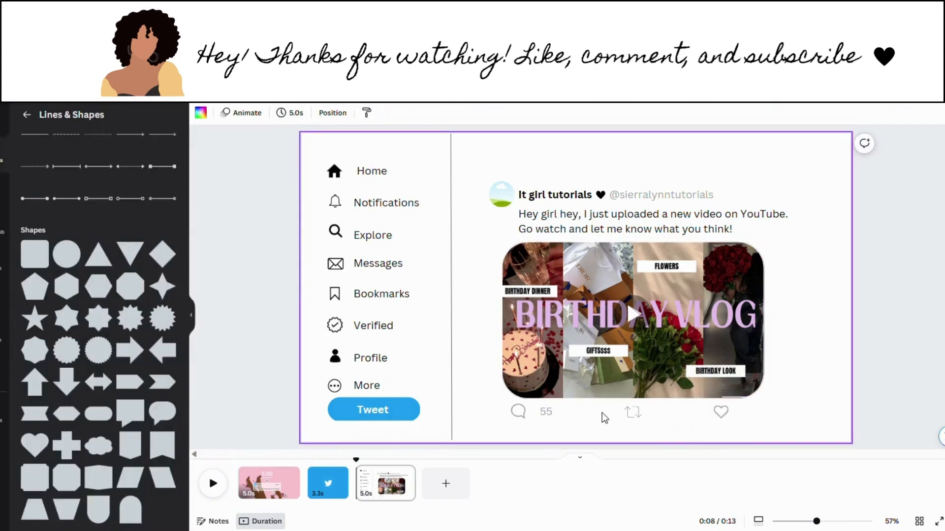
# Step: Add a 25 text box, colour it grey, and move it below the thumbnail
pyautogui.press('t')
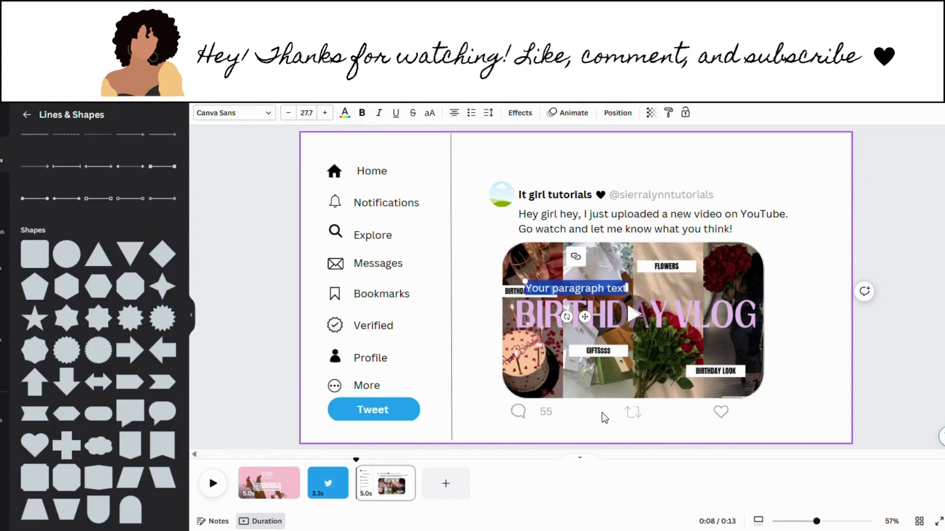
pyautogui.write('25')
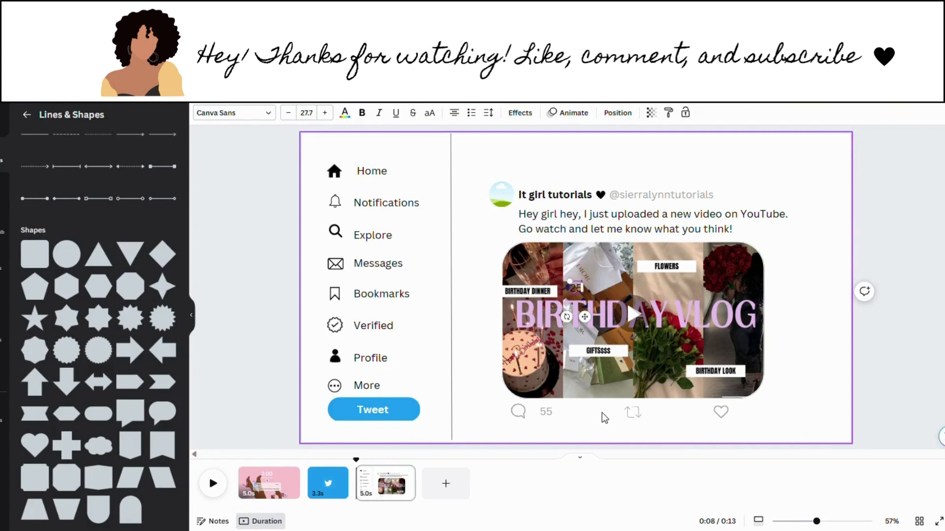
pyautogui.moveTo(596, 304); pyautogui.dragTo(672, 444)
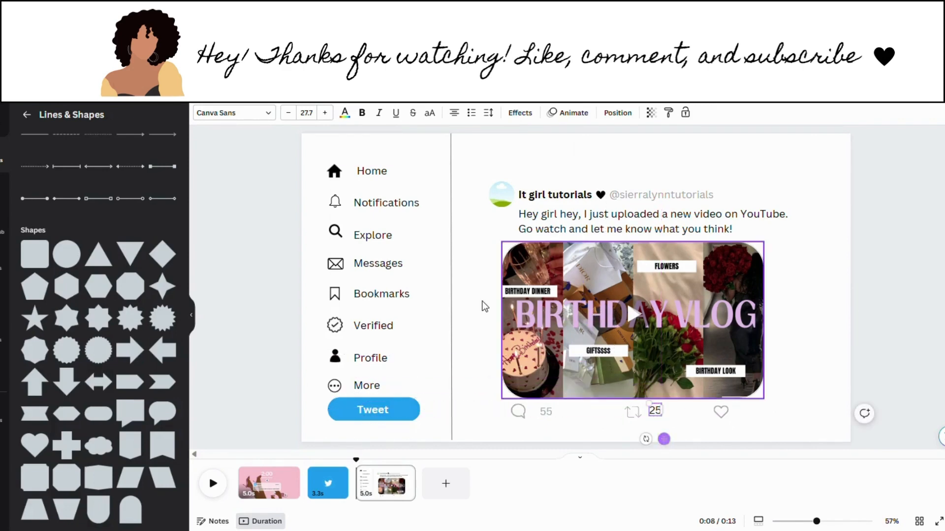
pyautogui.click(345, 112)
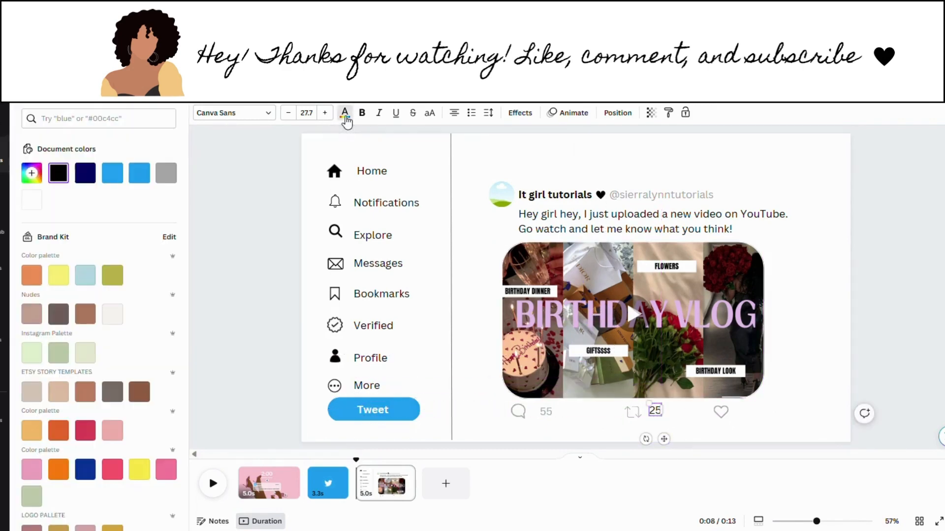
pyautogui.click(166, 173)
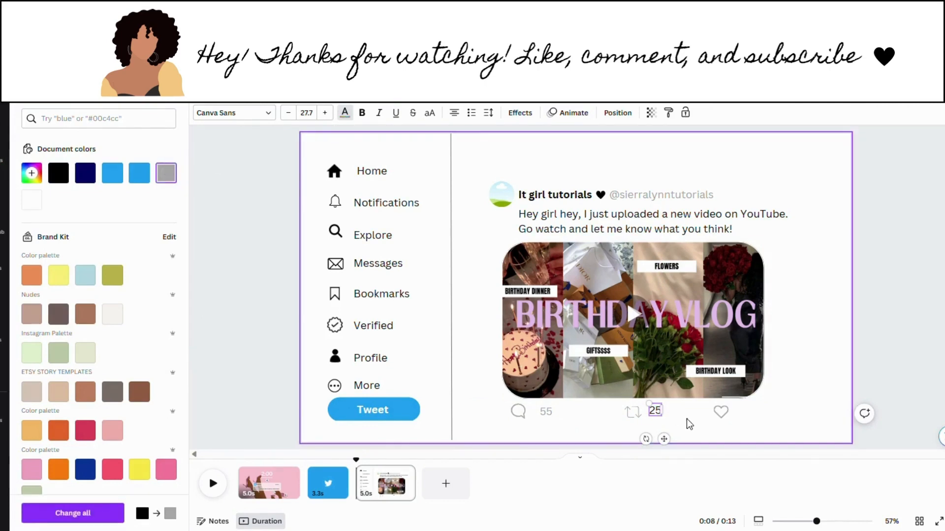
pyautogui.click(686, 419)
pyautogui.click(654, 411)
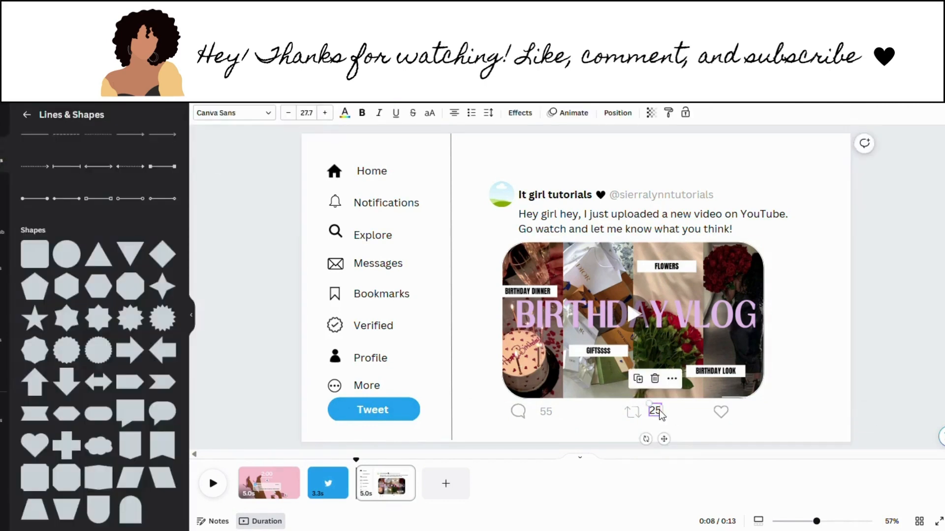
pyautogui.click(345, 112)
pyautogui.click(171, 176)
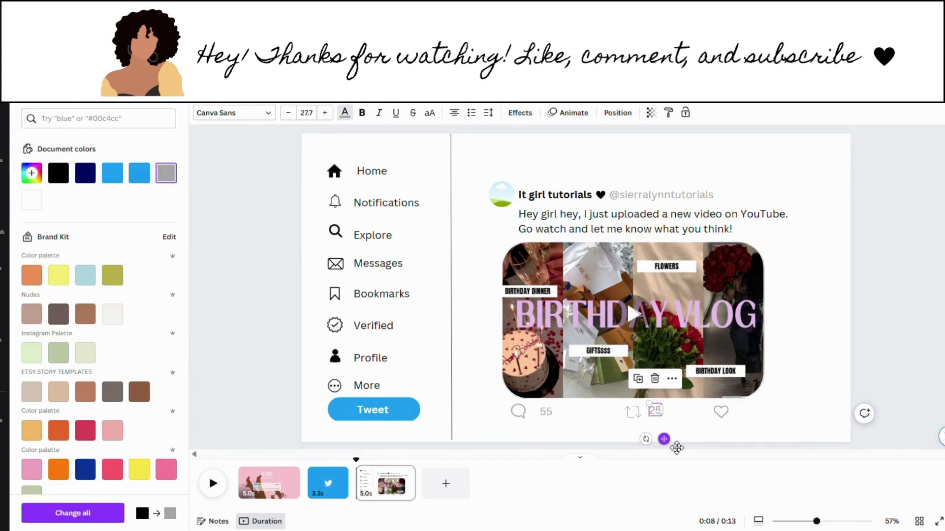
pyautogui.moveTo(676, 447); pyautogui.dragTo(675, 451)
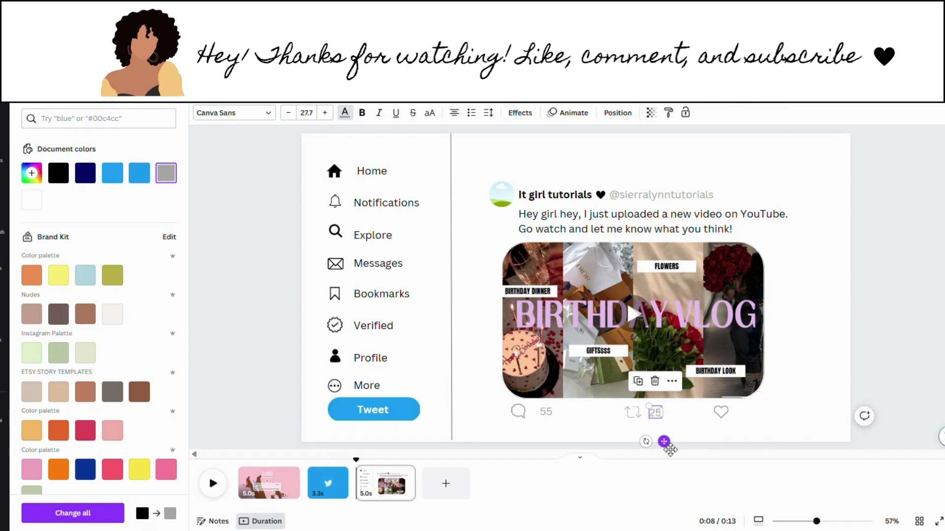
pyautogui.moveTo(670, 449); pyautogui.dragTo(673, 449)
pyautogui.click(681, 432)
# Step: Set the 25 right of the retweet icon and space the retweet icon evenly between its neighbours
pyautogui.click(659, 414)
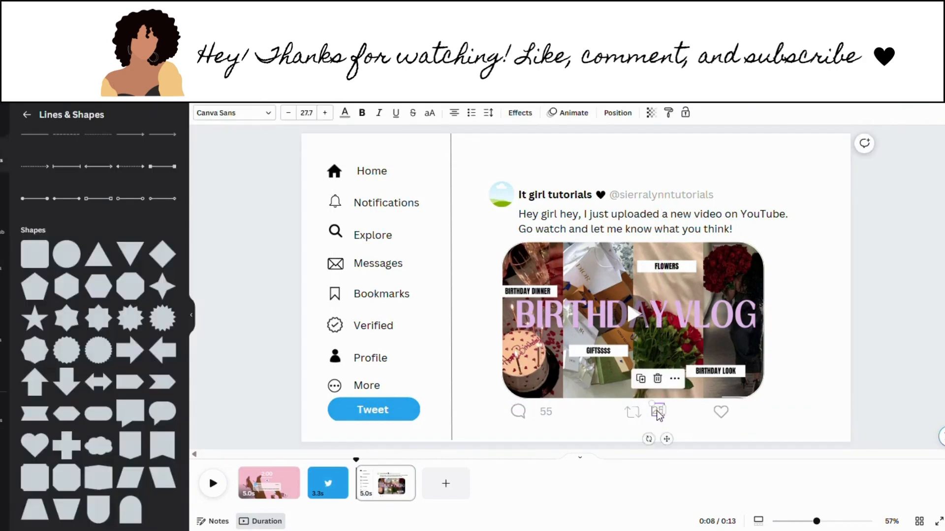
pyautogui.moveTo(659, 415); pyautogui.dragTo(634, 415)
pyautogui.click(689, 416)
pyautogui.click(640, 418)
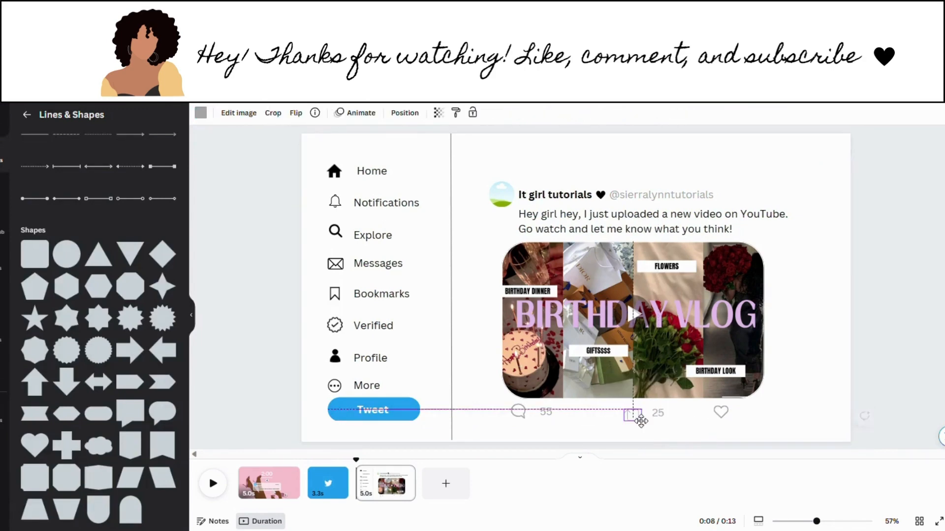
pyautogui.click(702, 418)
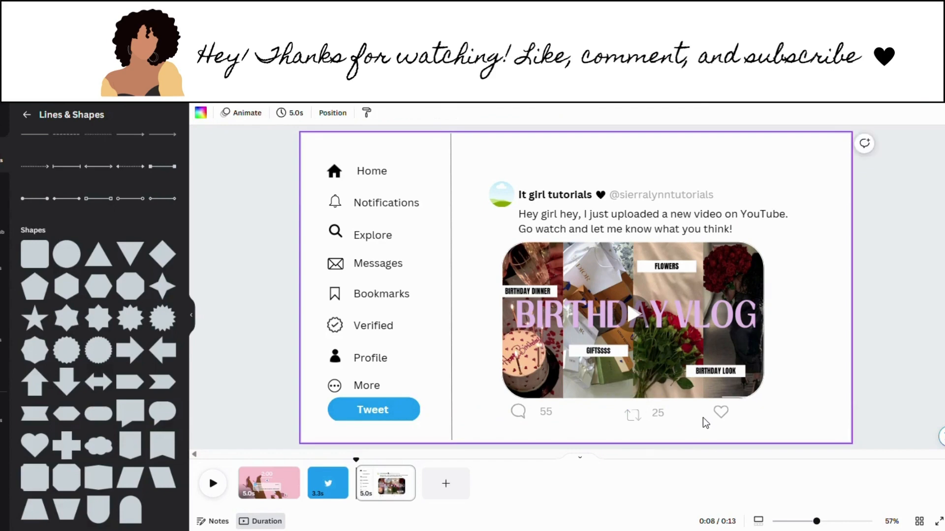
pyautogui.click(616, 421)
pyautogui.moveTo(616, 421); pyautogui.dragTo(639, 422)
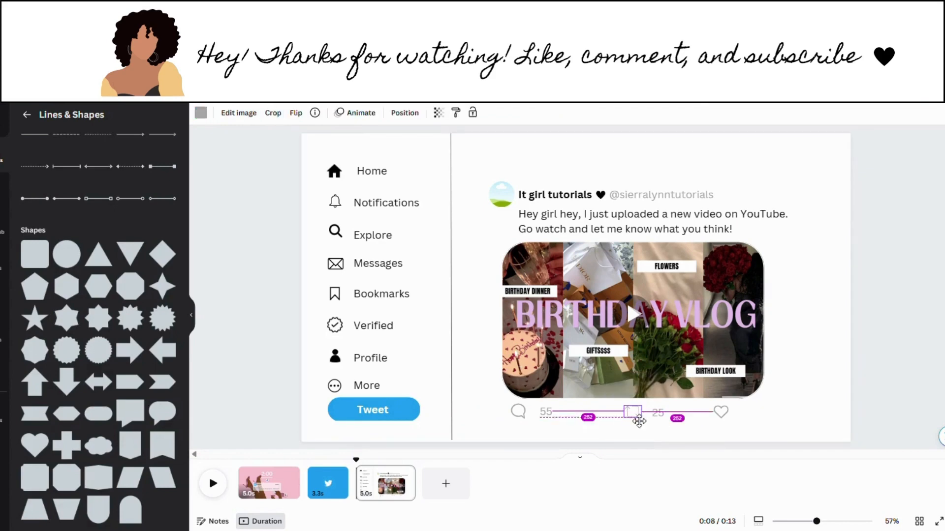
pyautogui.click(678, 426)
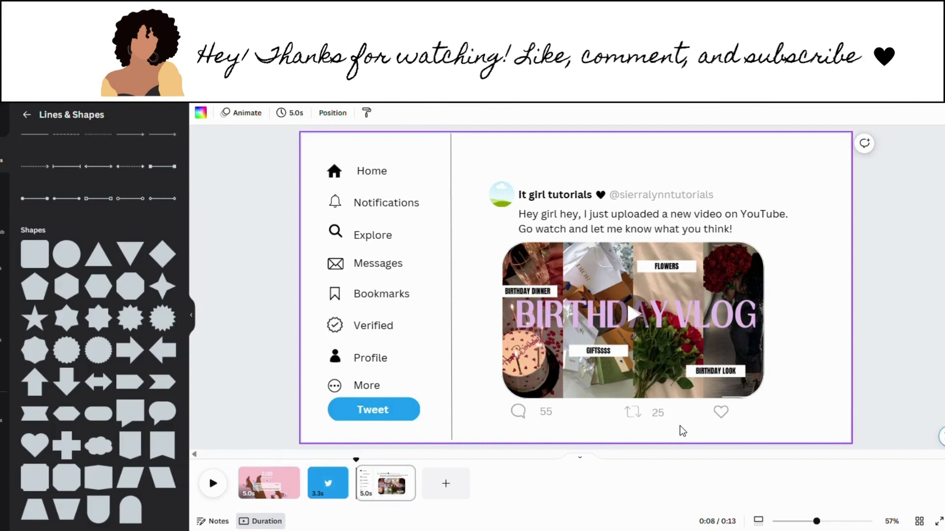
# Step: Duplicate the 25 count, change the copy to 55, and place it beside the heart
pyautogui.click(664, 417)
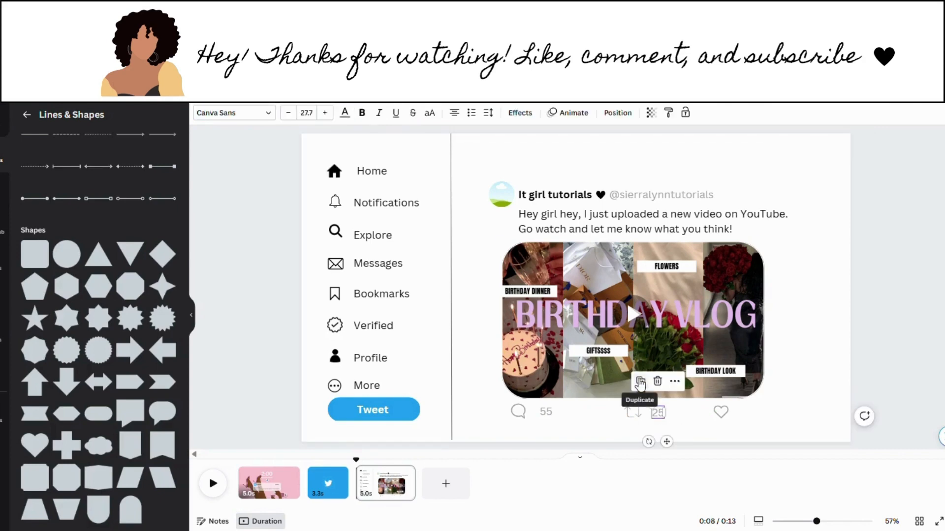
pyautogui.click(641, 382)
pyautogui.moveTo(660, 421); pyautogui.dragTo(687, 422)
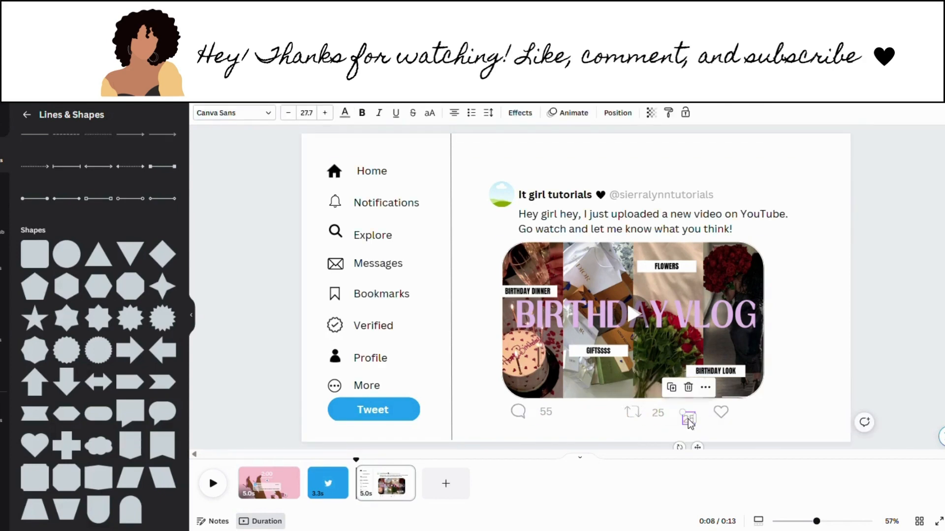
pyautogui.doubleClick(692, 421)
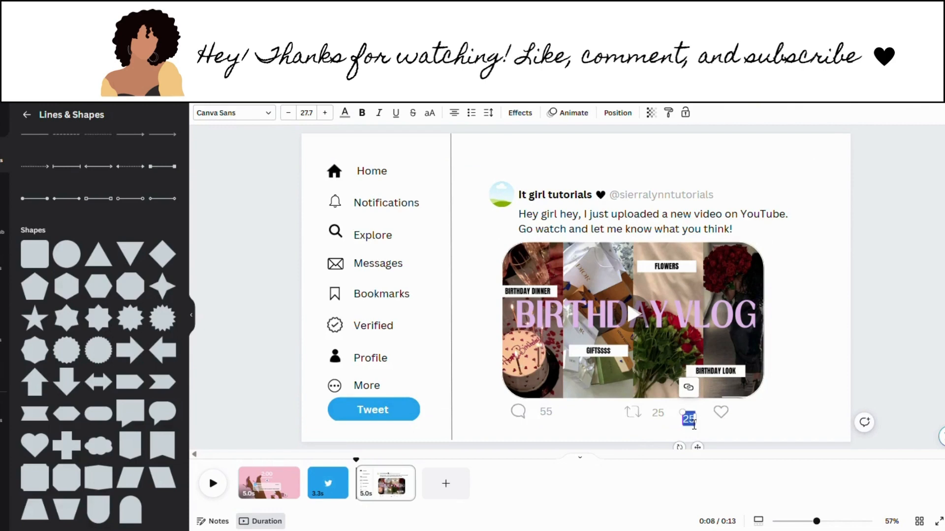
pyautogui.write('55')
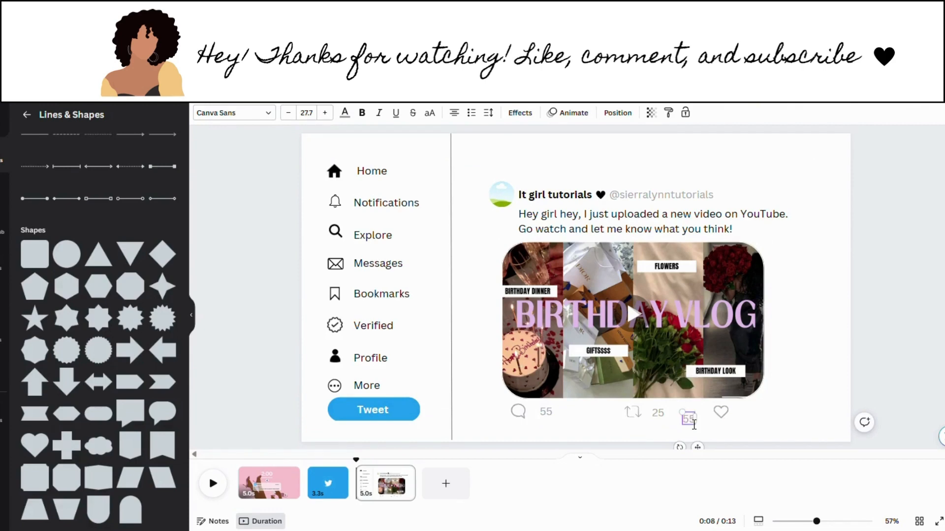
pyautogui.moveTo(698, 447); pyautogui.dragTo(715, 418)
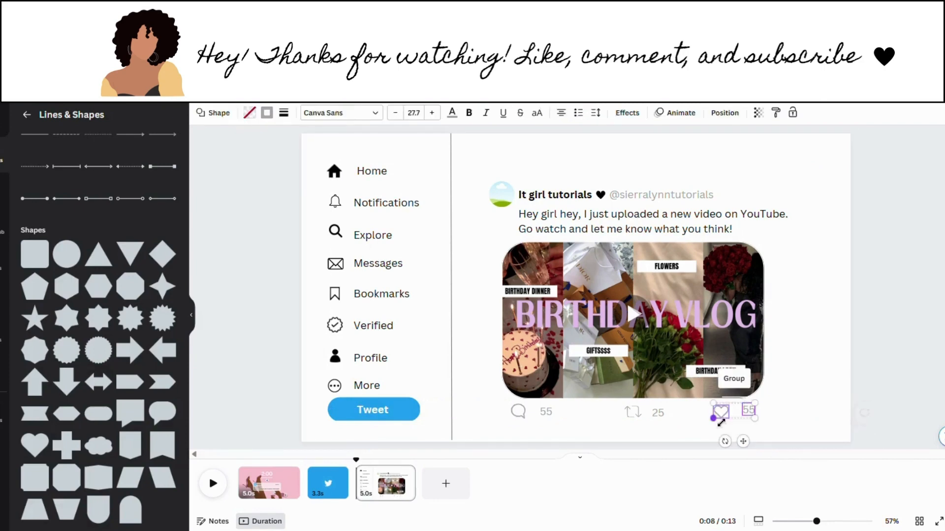
# Step: Fine-tune the 55 like count's position and spacing next to the heart
pyautogui.click(748, 424)
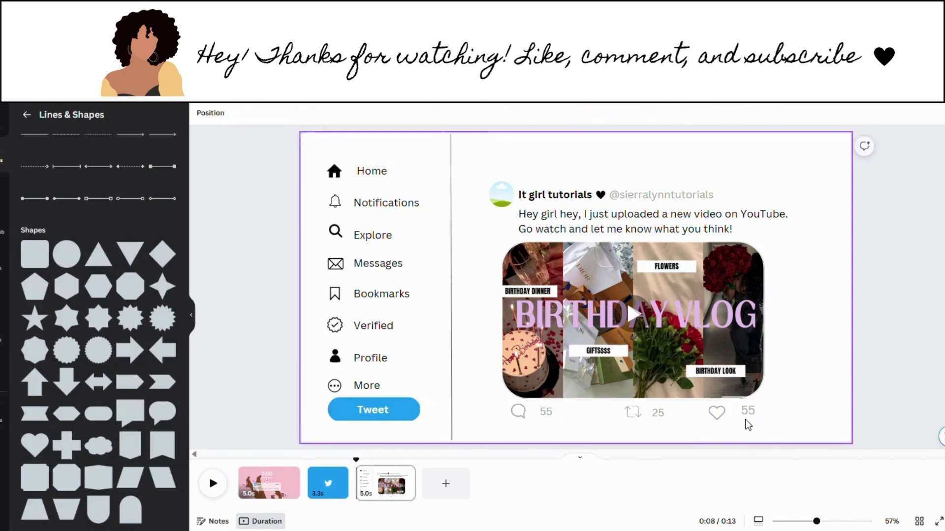
pyautogui.click(752, 415)
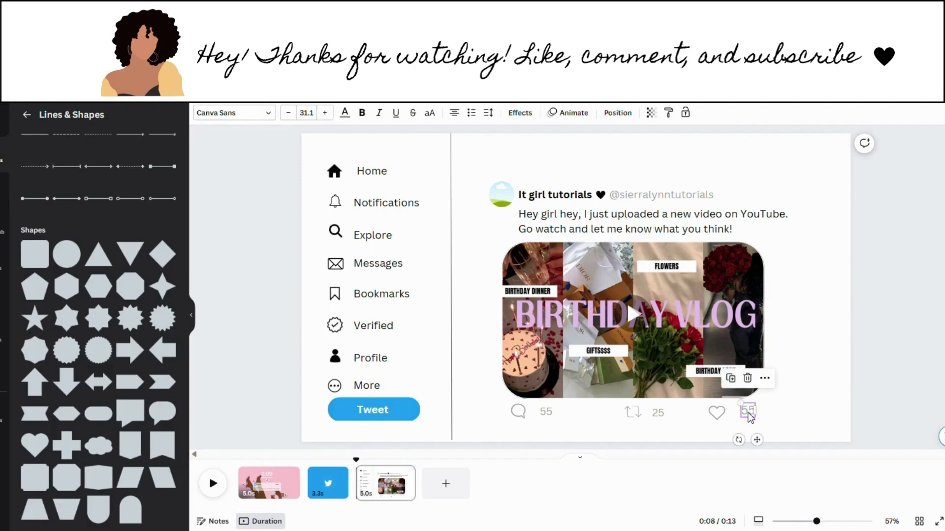
pyautogui.moveTo(751, 416); pyautogui.dragTo(753, 420)
pyautogui.click(785, 425)
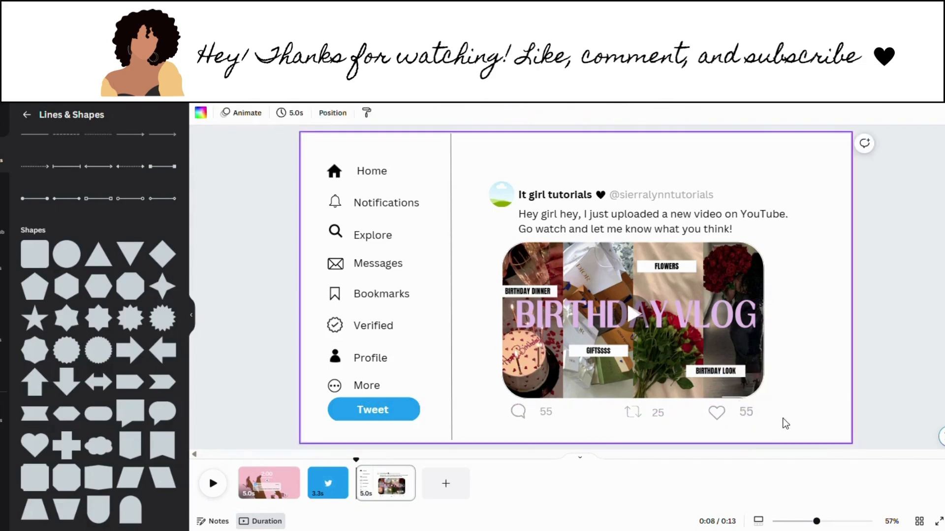
pyautogui.click(745, 412)
pyautogui.moveTo(744, 412); pyautogui.dragTo(750, 419)
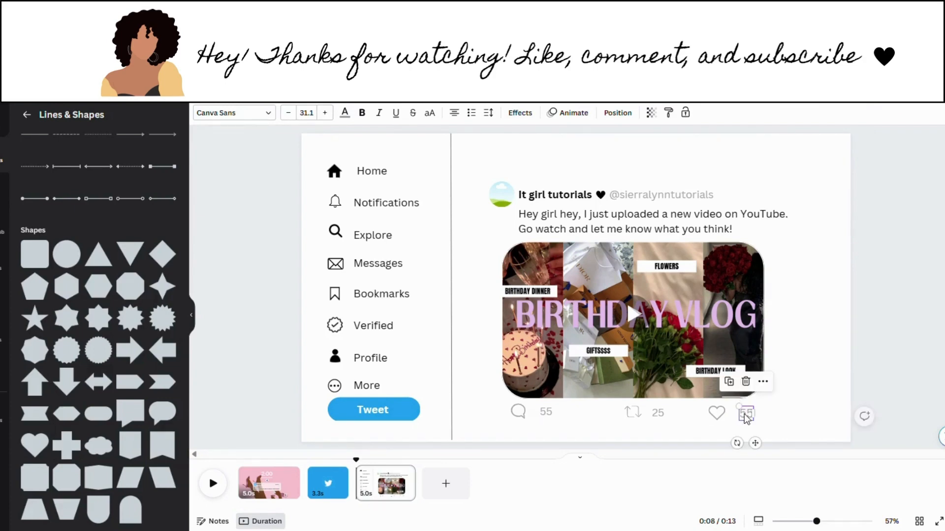
pyautogui.click(766, 417)
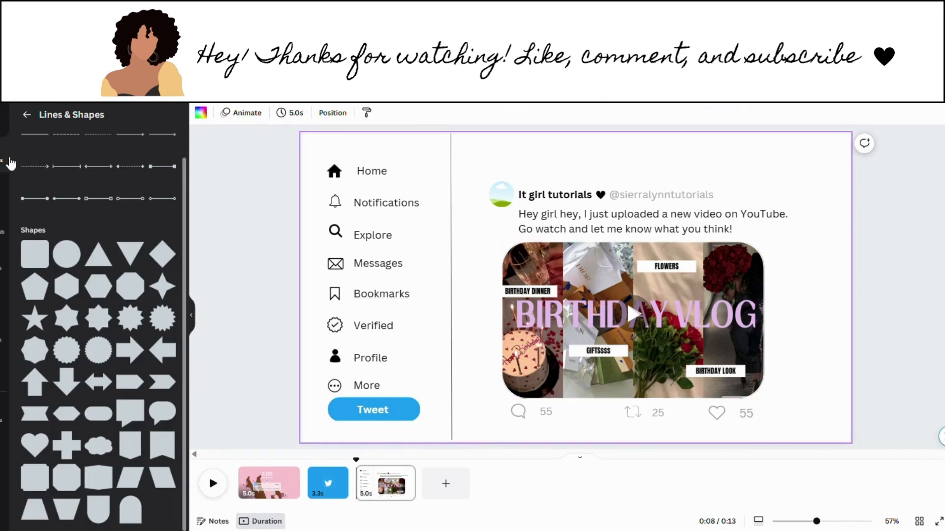
# Step: Add the arrow graphic from a 'cursor' Elements search, recolour it black, and shrink it
pyautogui.click(26, 114)
pyautogui.click(87, 123)
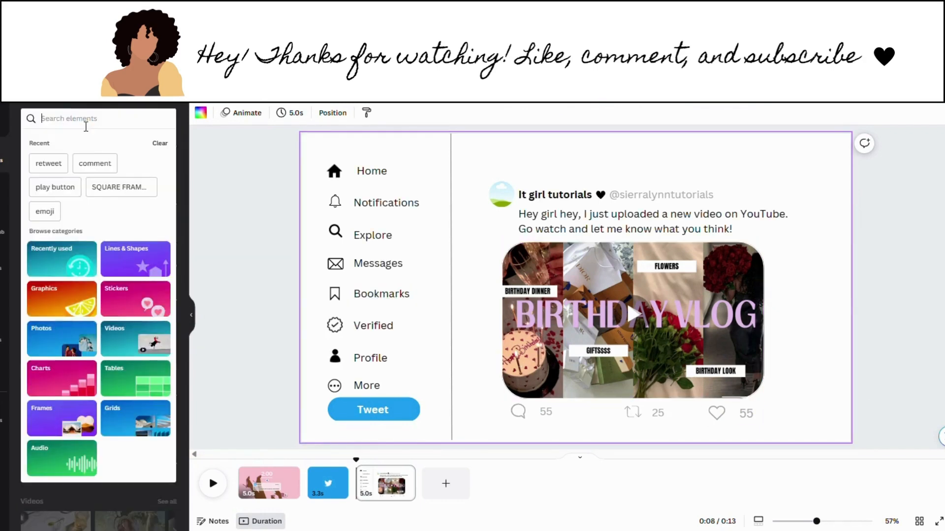
pyautogui.write('cursor')
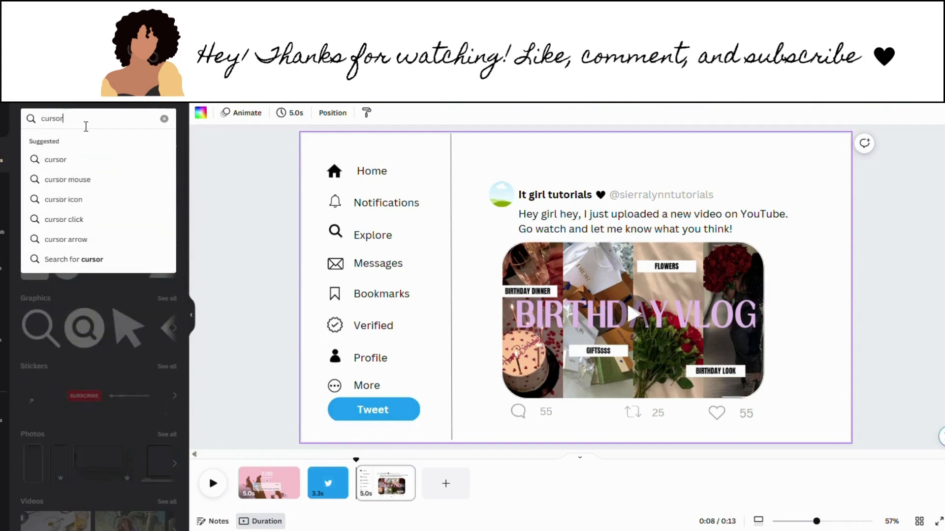
pyautogui.press('Return')
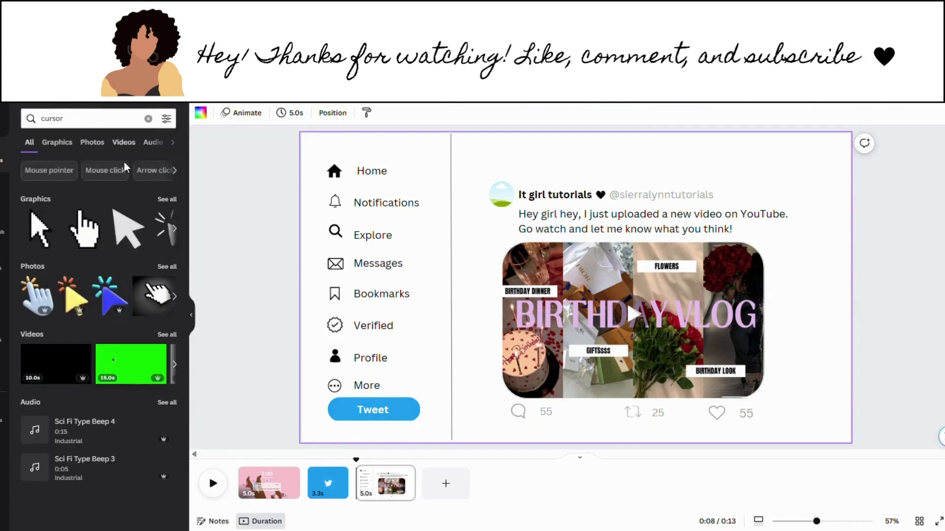
pyautogui.click(167, 199)
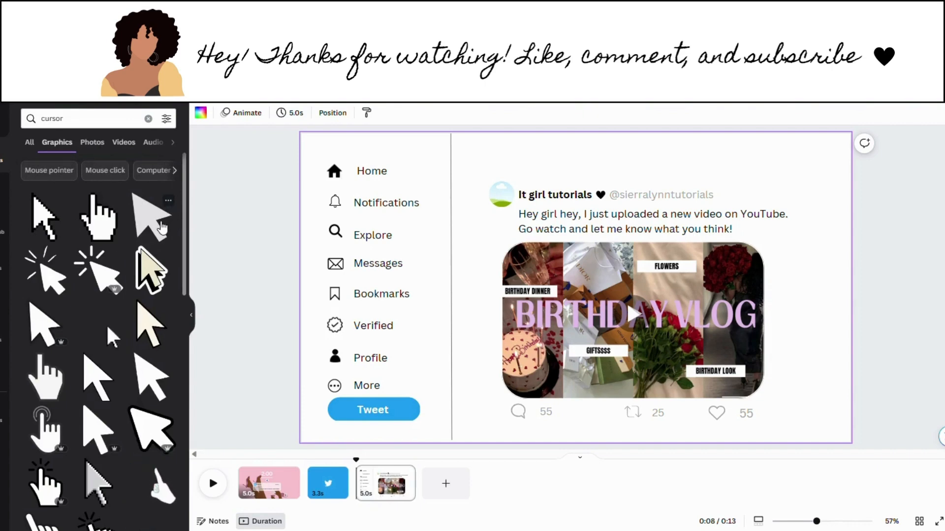
pyautogui.click(162, 228)
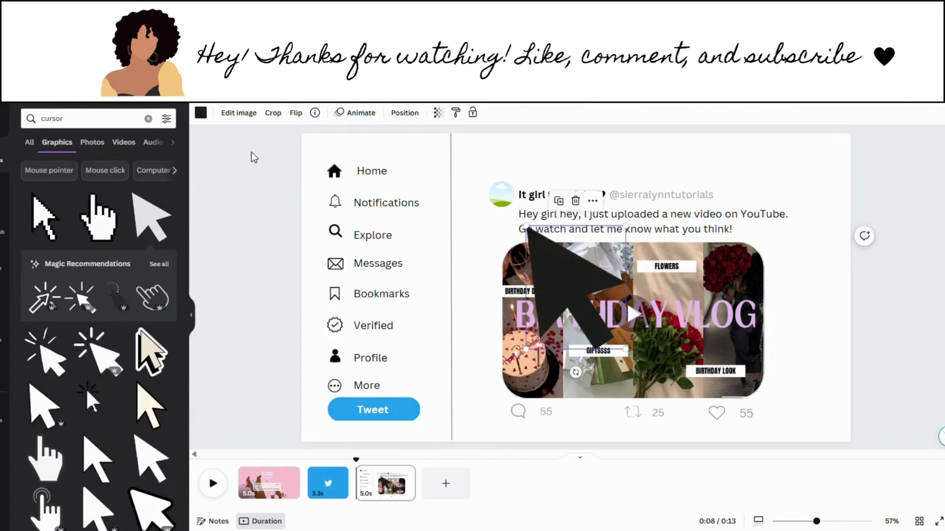
pyautogui.click(200, 113)
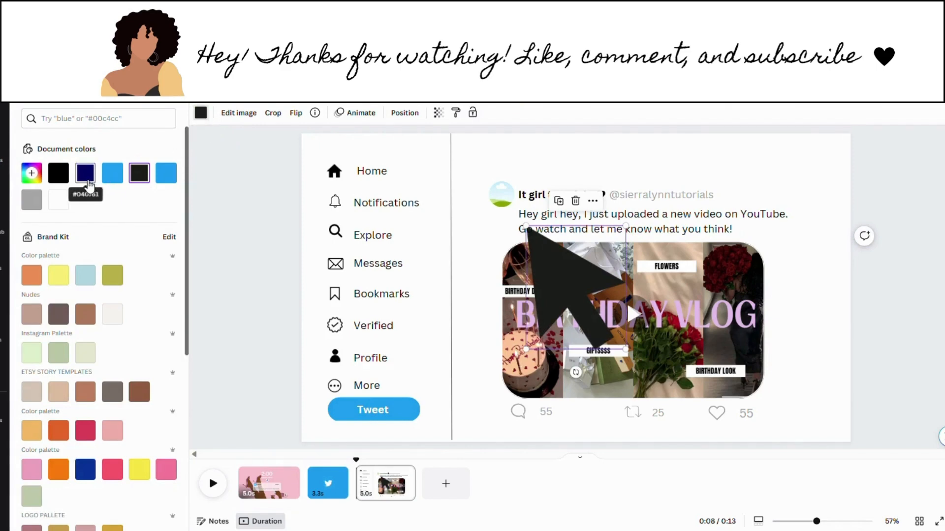
pyautogui.click(58, 173)
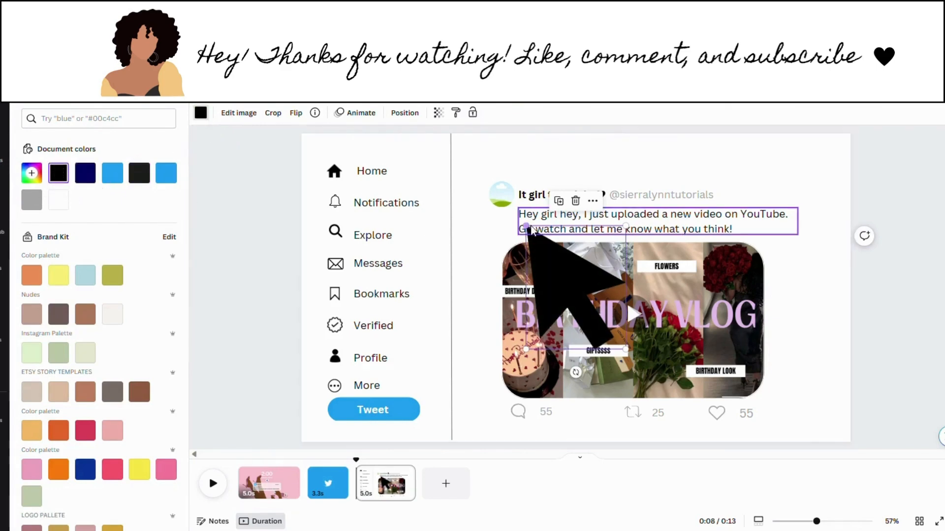
pyautogui.moveTo(530, 229); pyautogui.dragTo(636, 317)
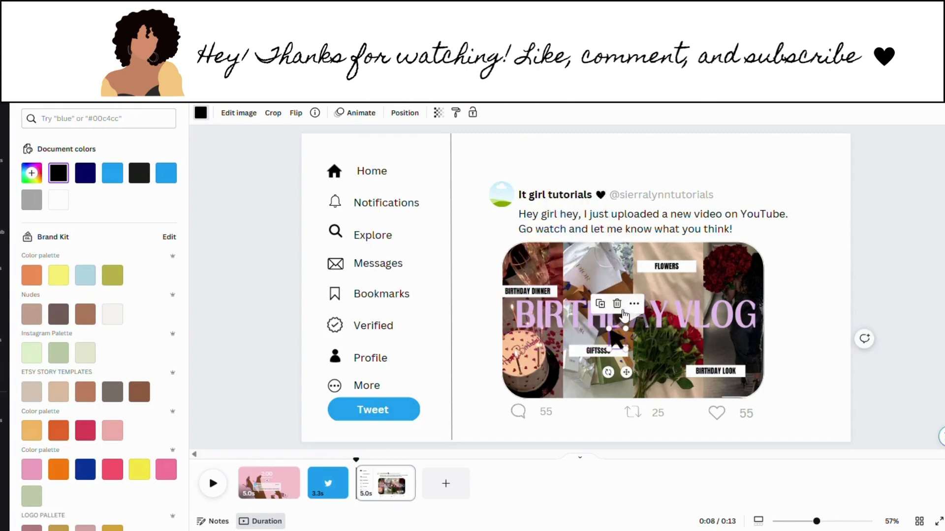
# Step: Delay the arrow's appearance on the timeline and move it near the like count
pyautogui.click(634, 305)
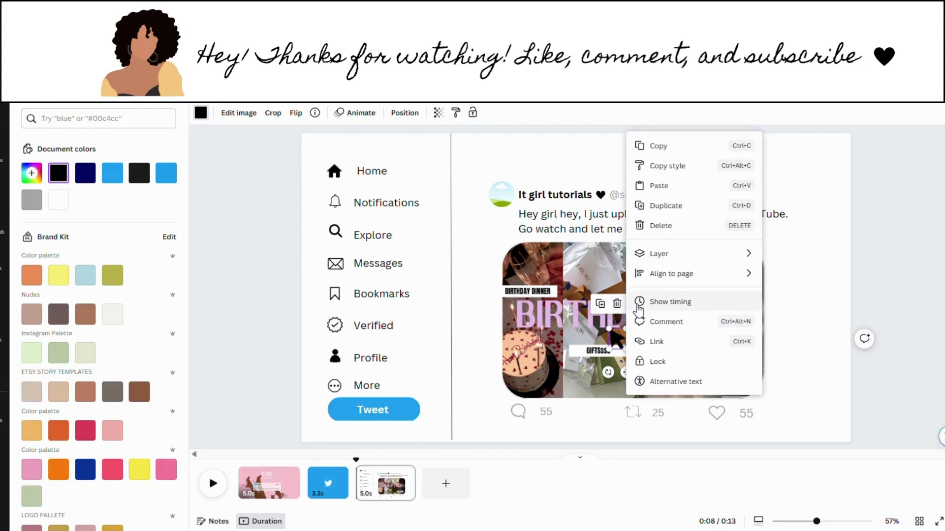
pyautogui.click(653, 309)
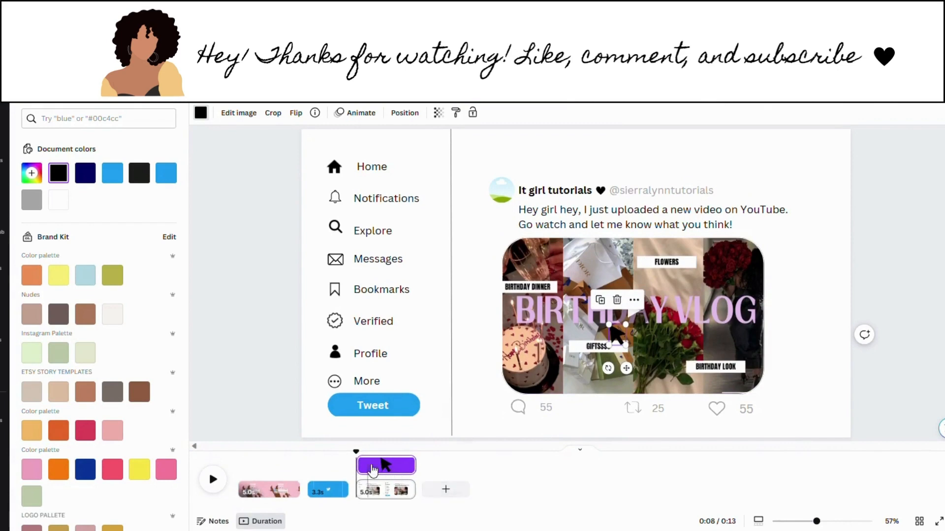
pyautogui.moveTo(366, 465); pyautogui.dragTo(384, 465)
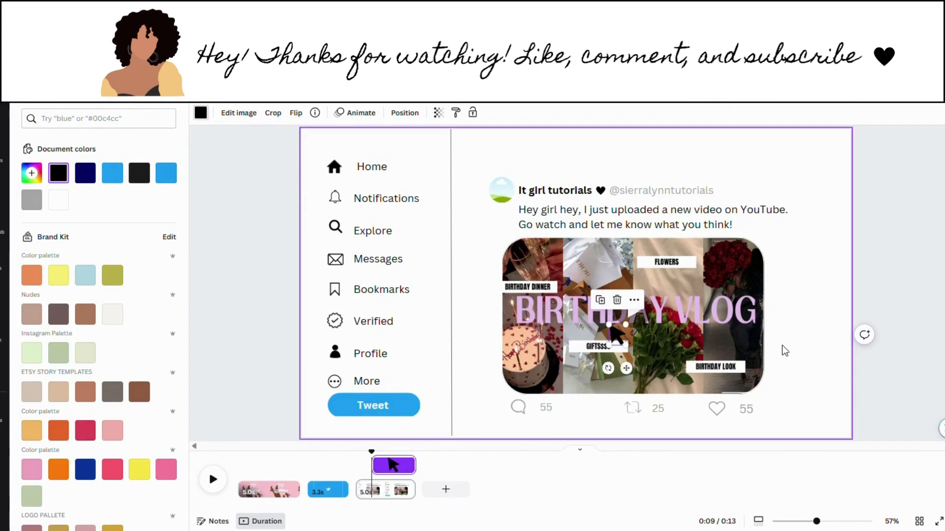
pyautogui.moveTo(630, 339); pyautogui.dragTo(769, 388)
pyautogui.click(796, 399)
pyautogui.click(777, 395)
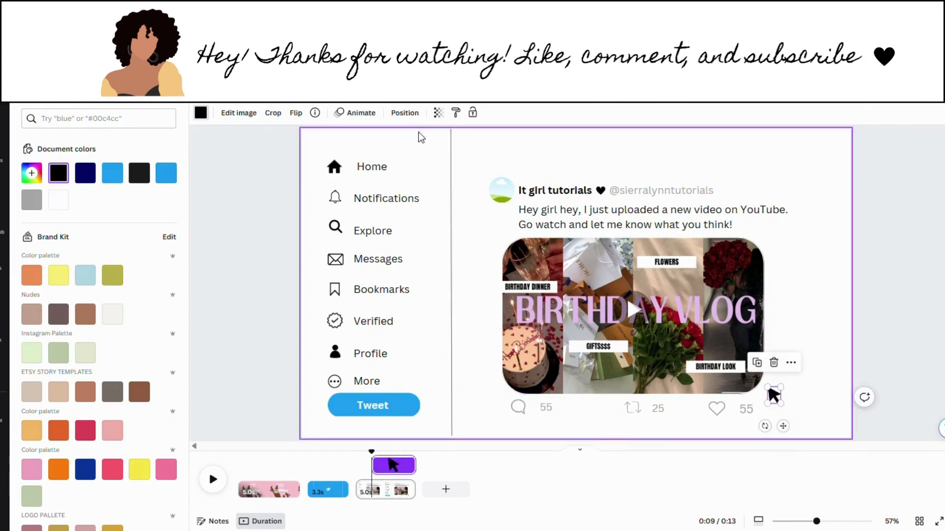
# Step: Give the arrow a custom drawn motion path toward the play button
pyautogui.click(350, 112)
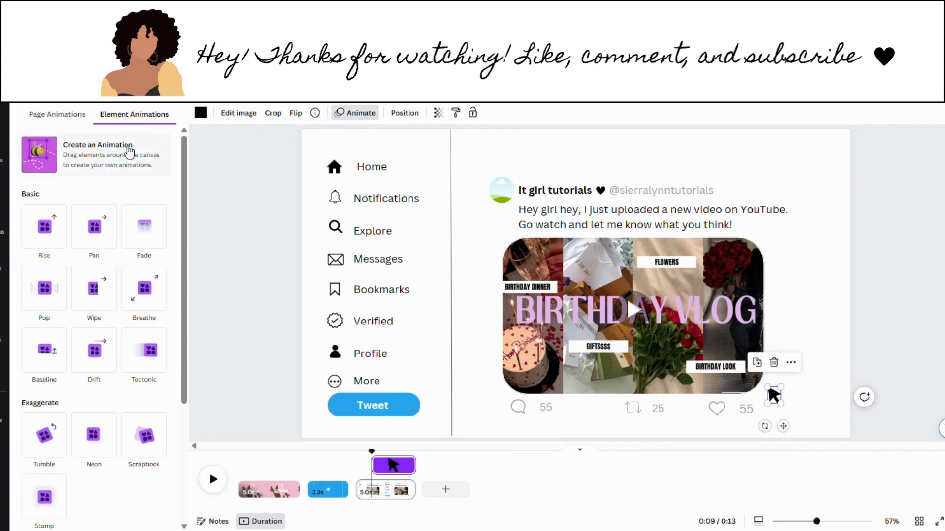
pyautogui.click(129, 153)
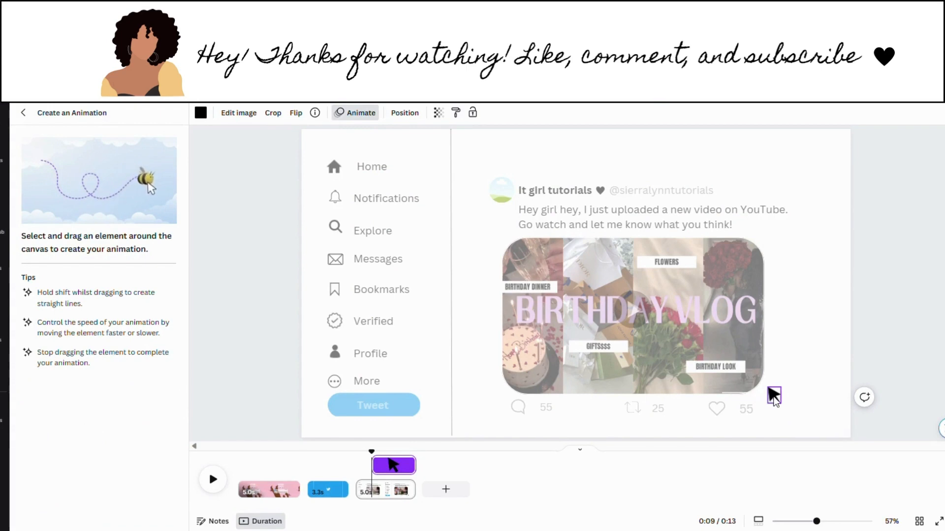
pyautogui.moveTo(775, 396)
pyautogui.mouseDown()
pyautogui.moveTo(776, 370)
pyautogui.moveTo(734, 354)
pyautogui.moveTo(696, 381)
pyautogui.moveTo(639, 351)
pyautogui.moveTo(635, 332)
pyautogui.mouseUp()
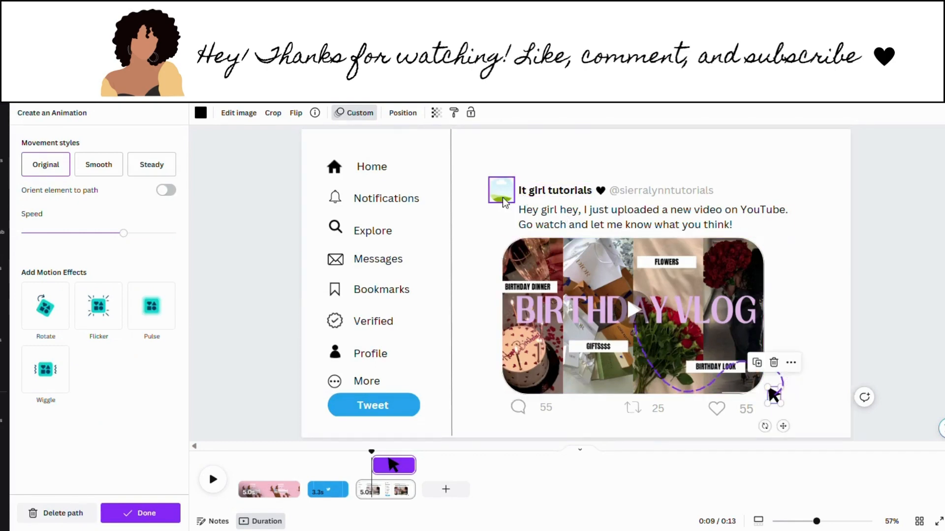
pyautogui.click(487, 214)
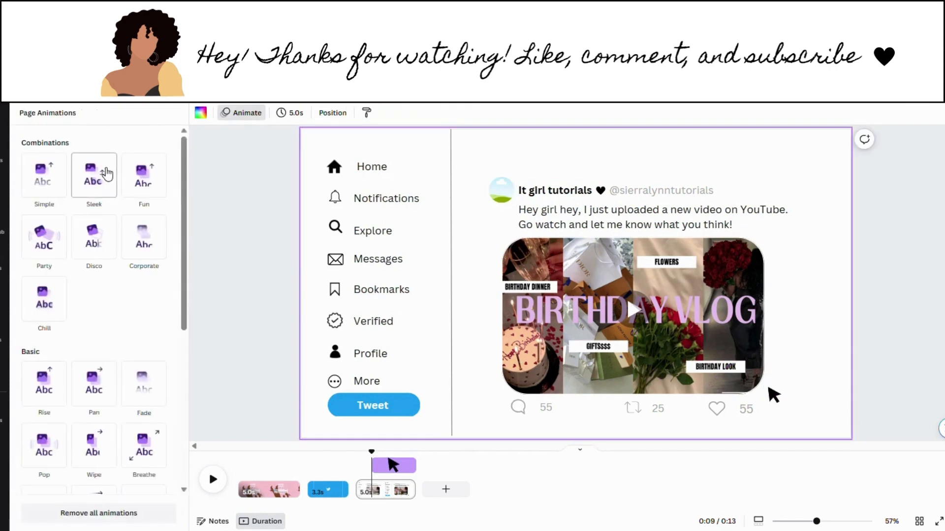
# Step: Drop an uploaded photo into the profile circle frame and adjust its crop
pyautogui.click(3, 156)
pyautogui.click(3, 264)
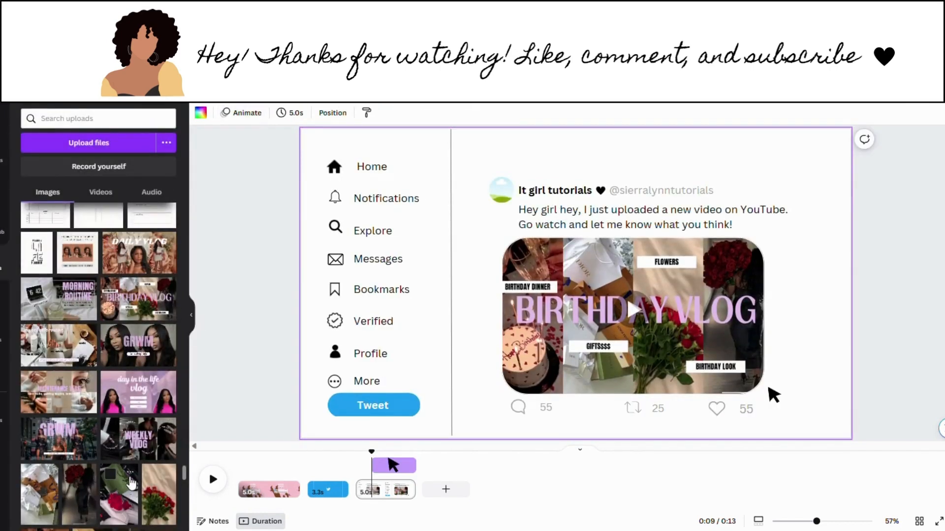
pyautogui.moveTo(95, 505); pyautogui.dragTo(497, 200)
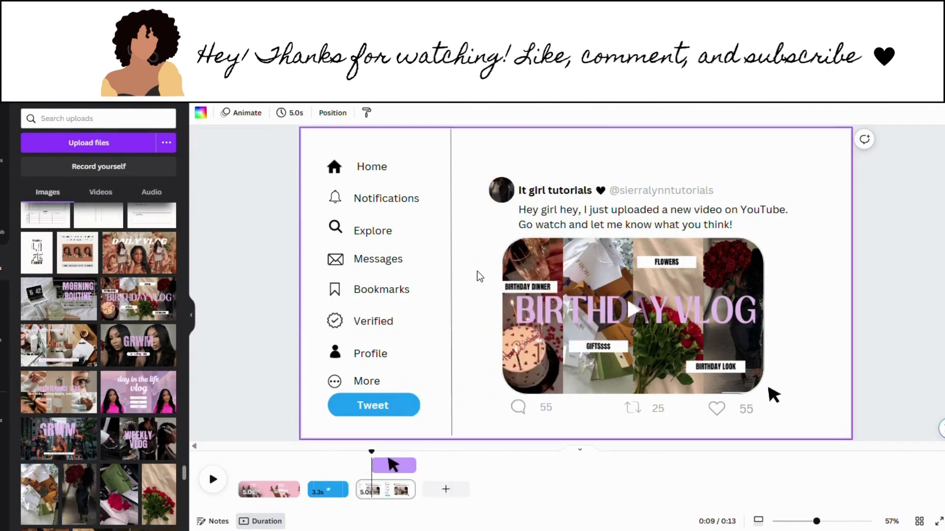
pyautogui.doubleClick(508, 204)
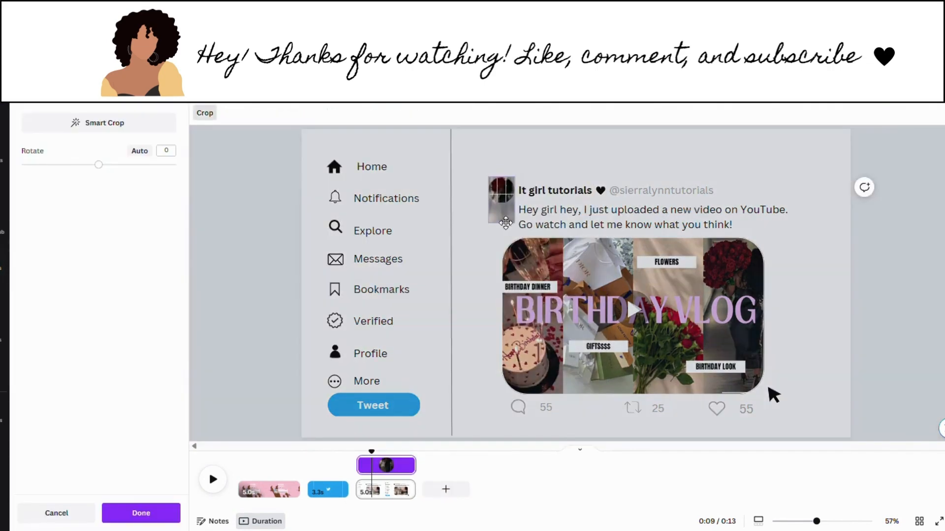
pyautogui.click(481, 259)
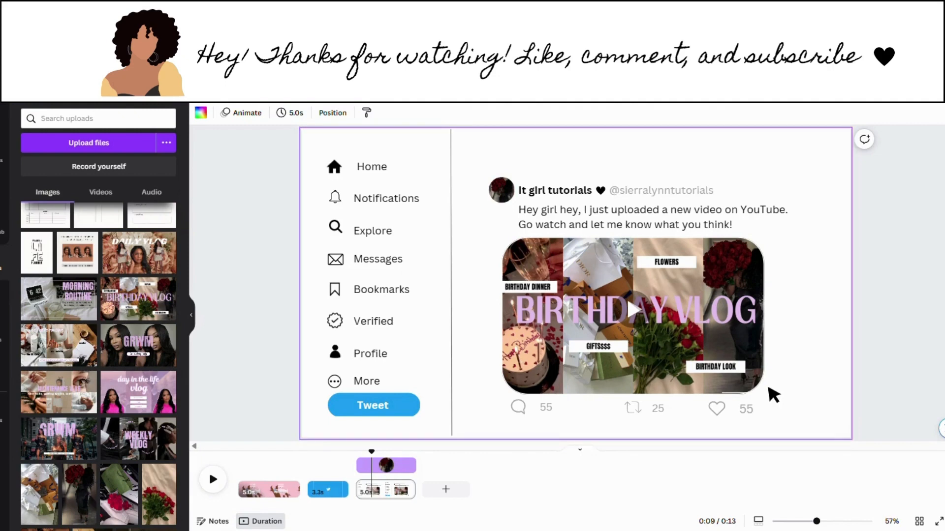
# Step: Apply the Corporate page animation to the tweet page
pyautogui.click(243, 114)
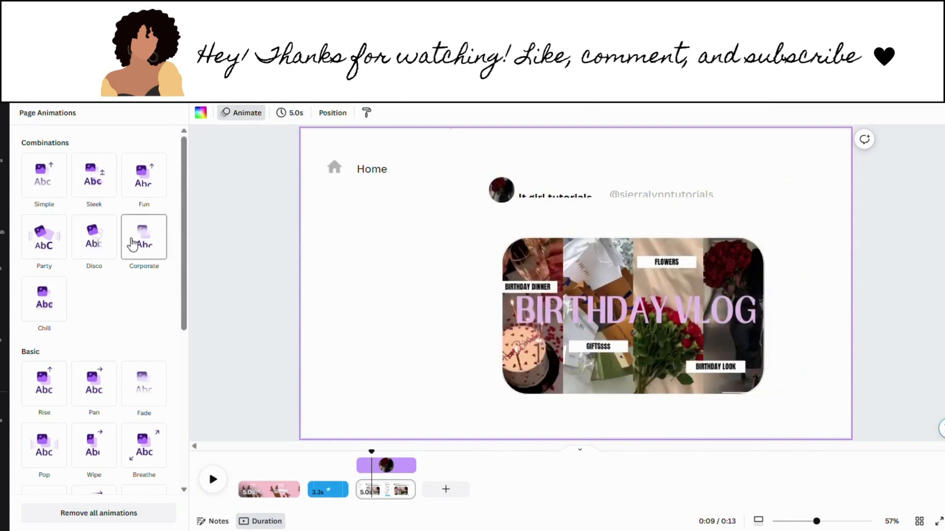
pyautogui.click(133, 244)
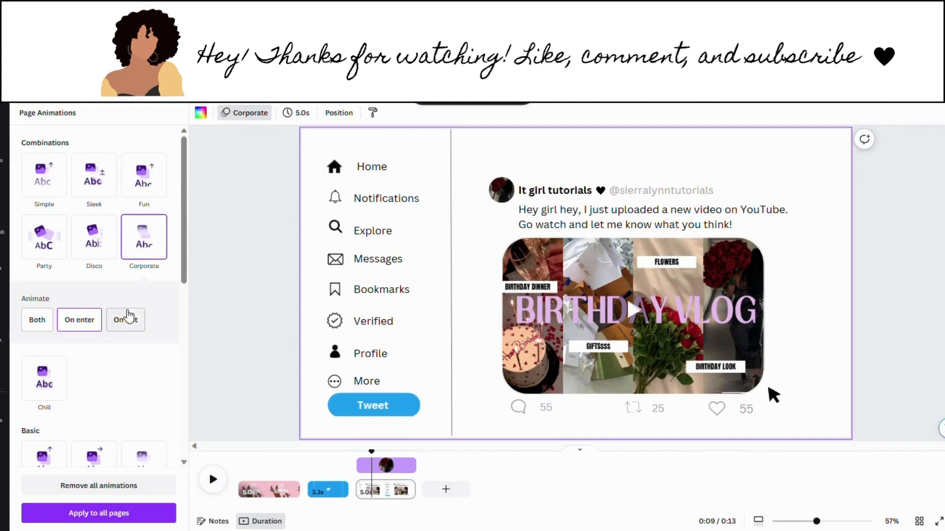
pyautogui.click(217, 296)
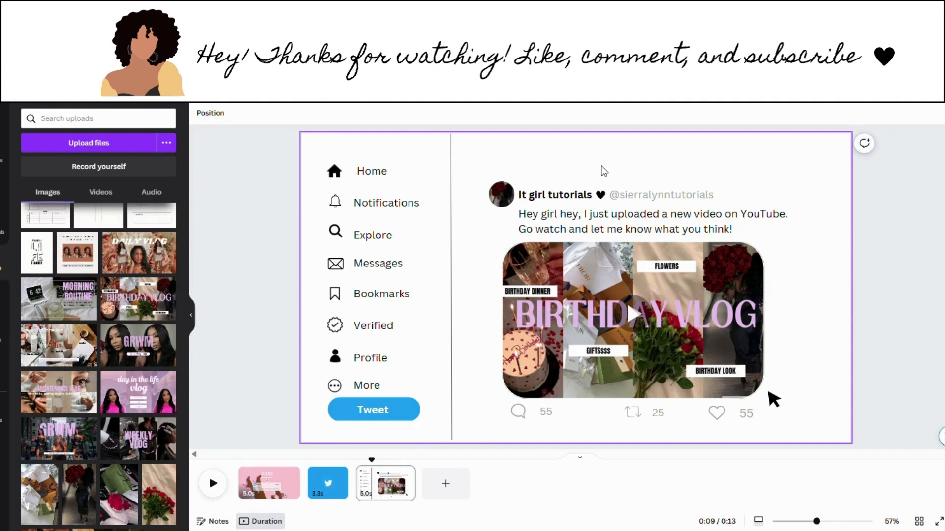
pyautogui.click(903, 211)
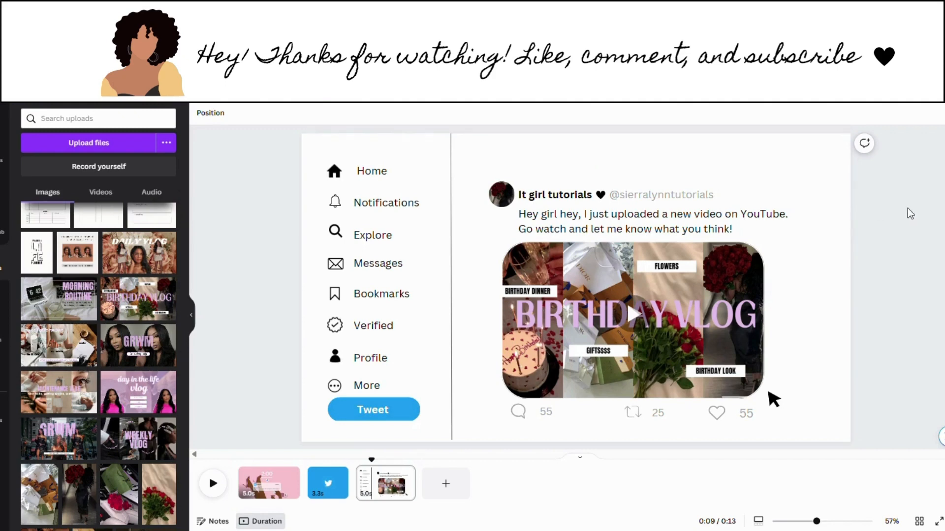